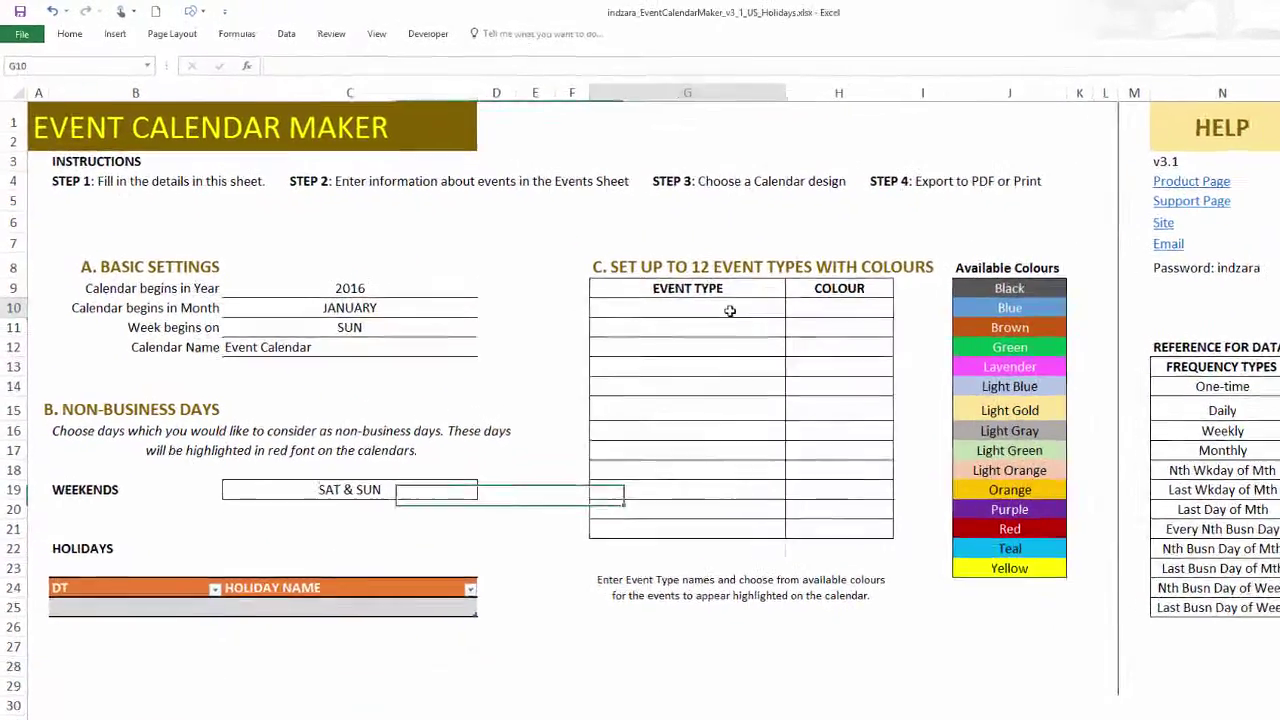
Add an event type named Official Holidays with the colour Purple in the first row of the event types table
left_click(641, 276)
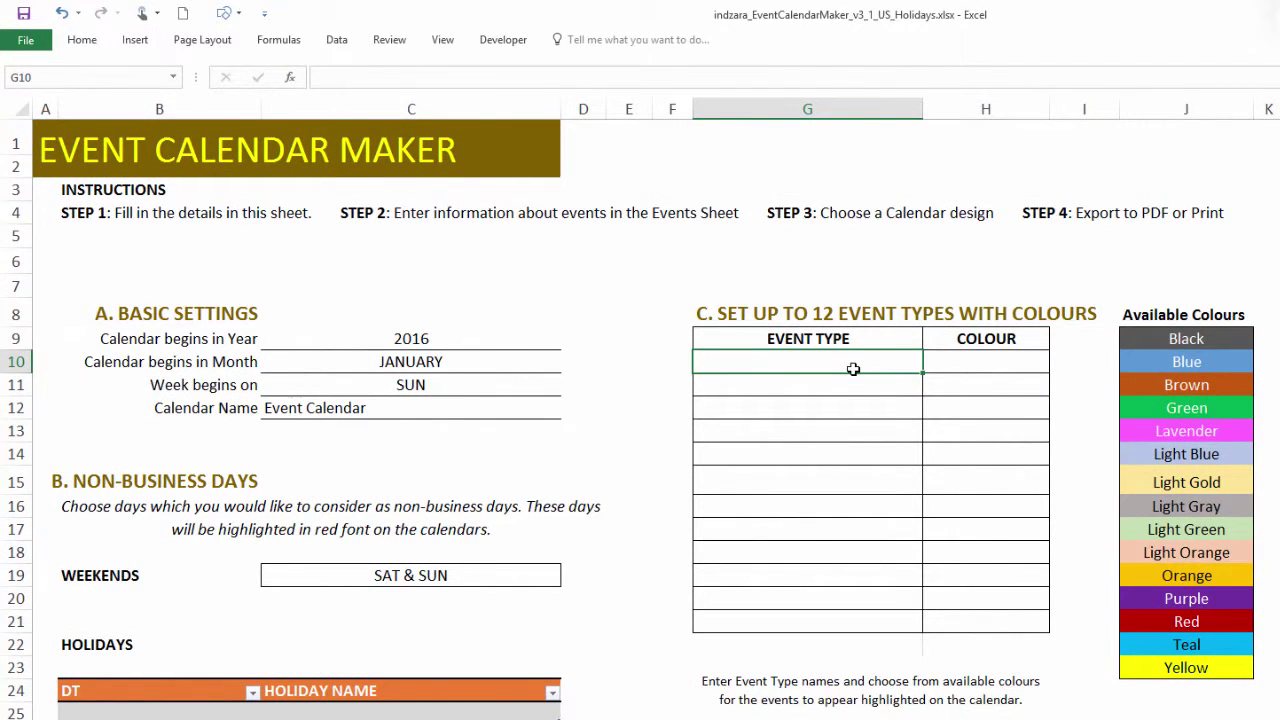
type("Official ")
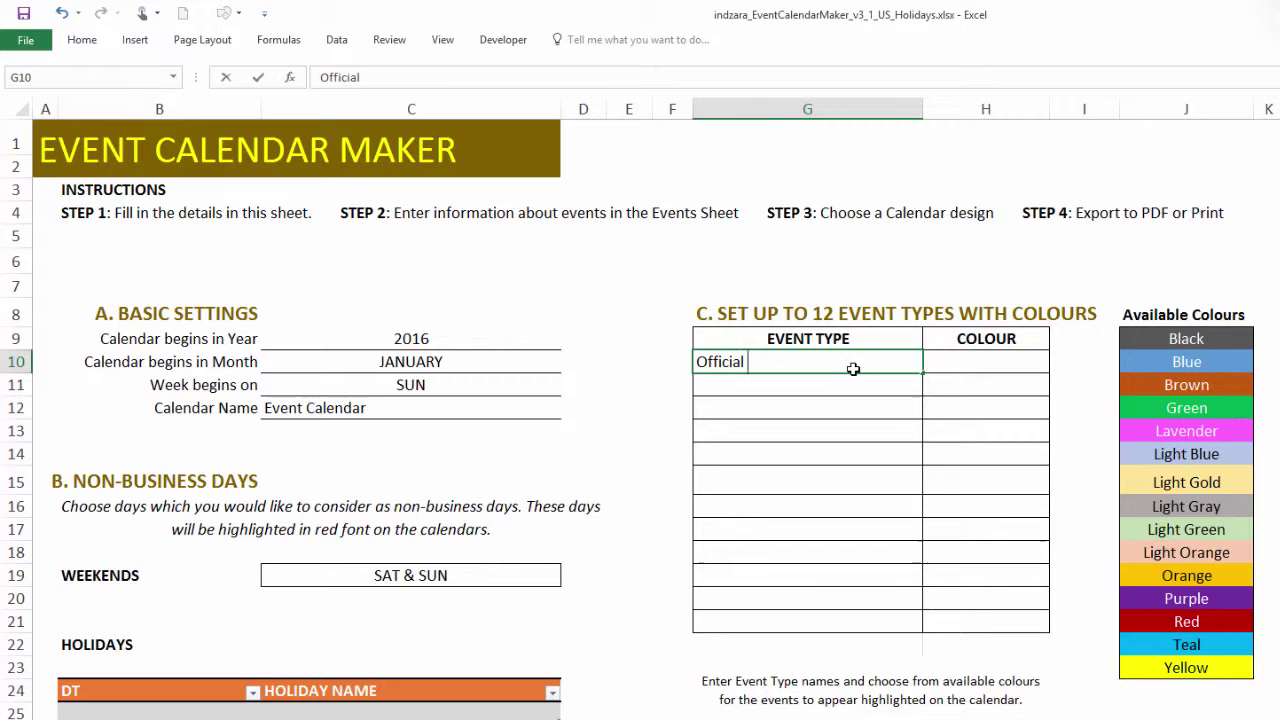
type("Holidays")
key("ctrl+Return")
key("Right")
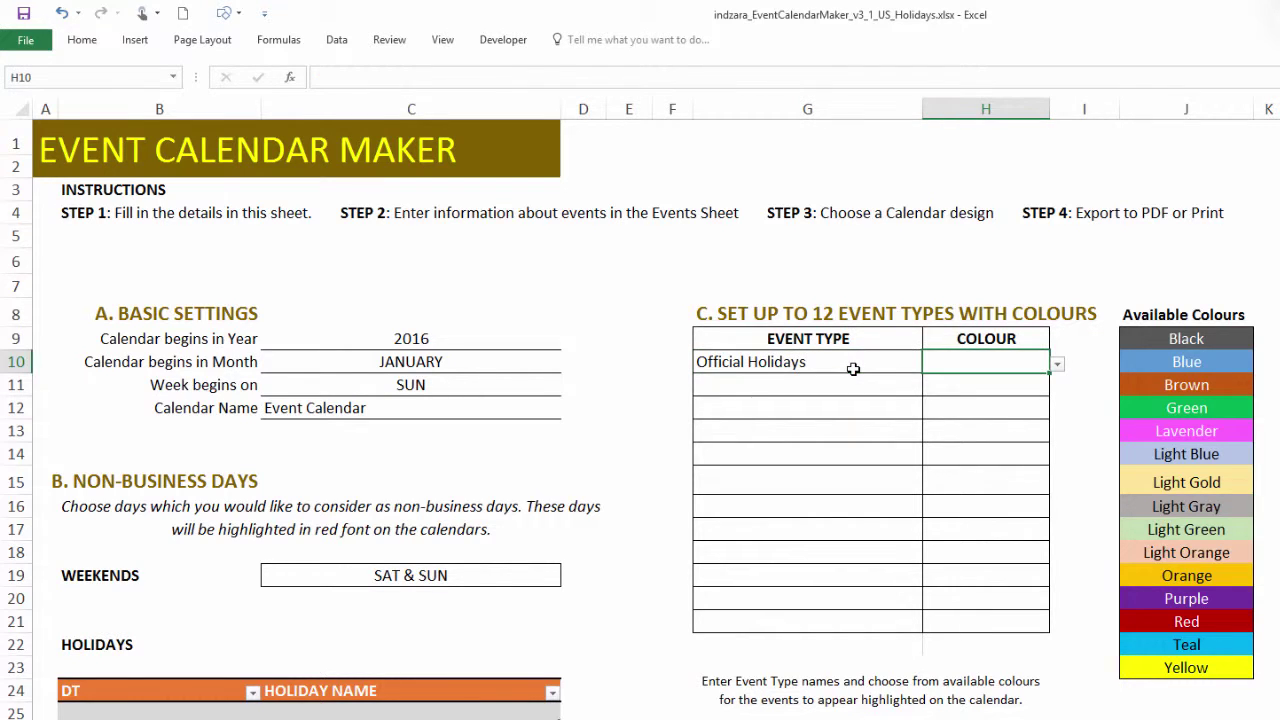
left_click(1057, 367)
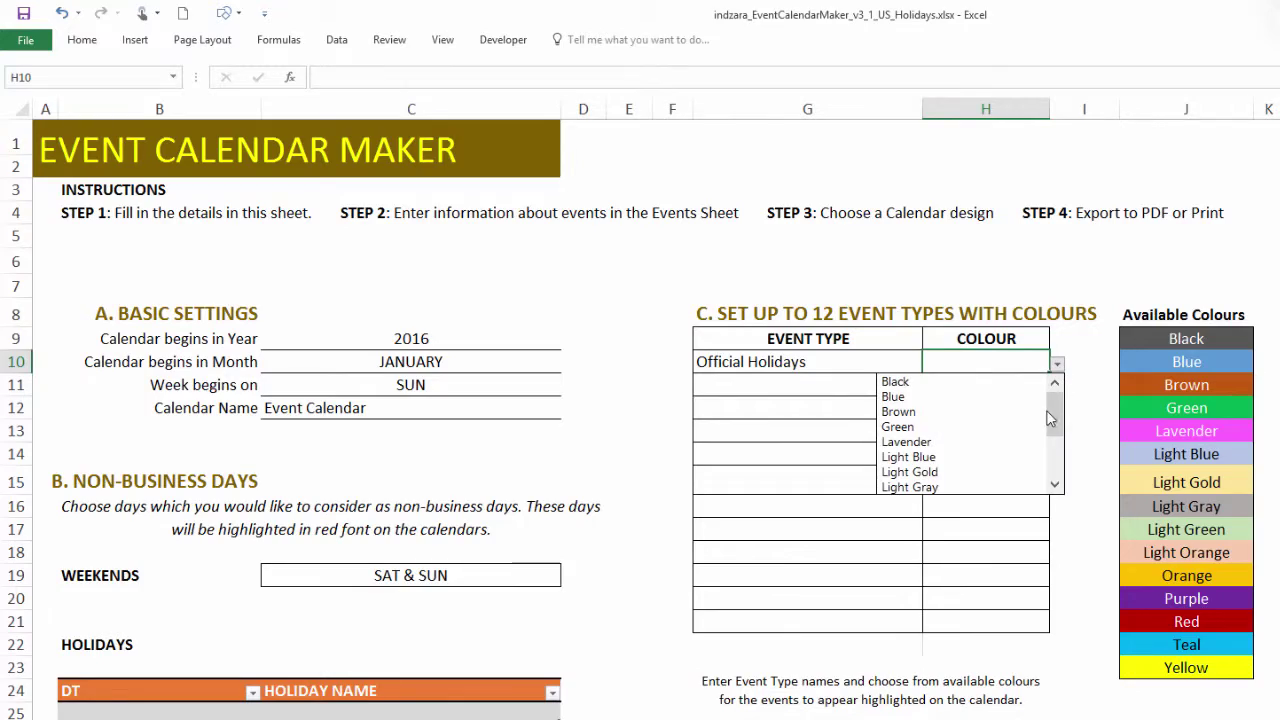
left_click_drag(1051, 409, 1048, 438)
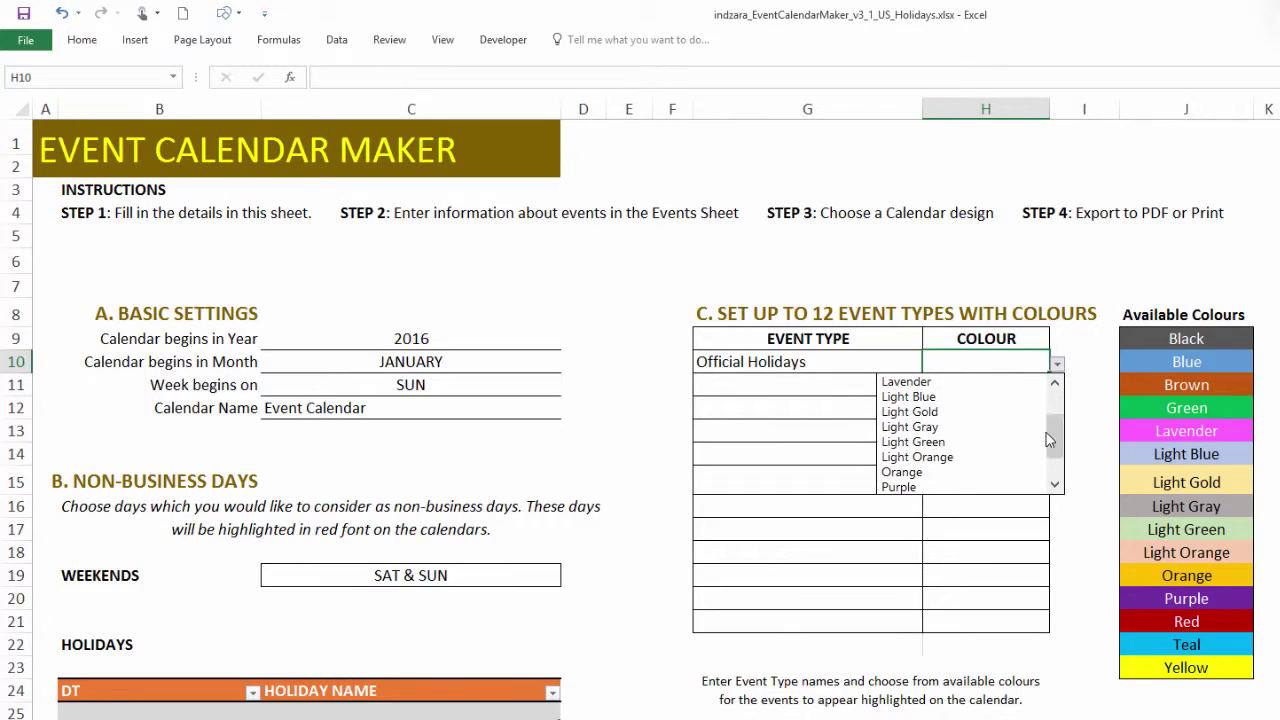
left_click(940, 486)
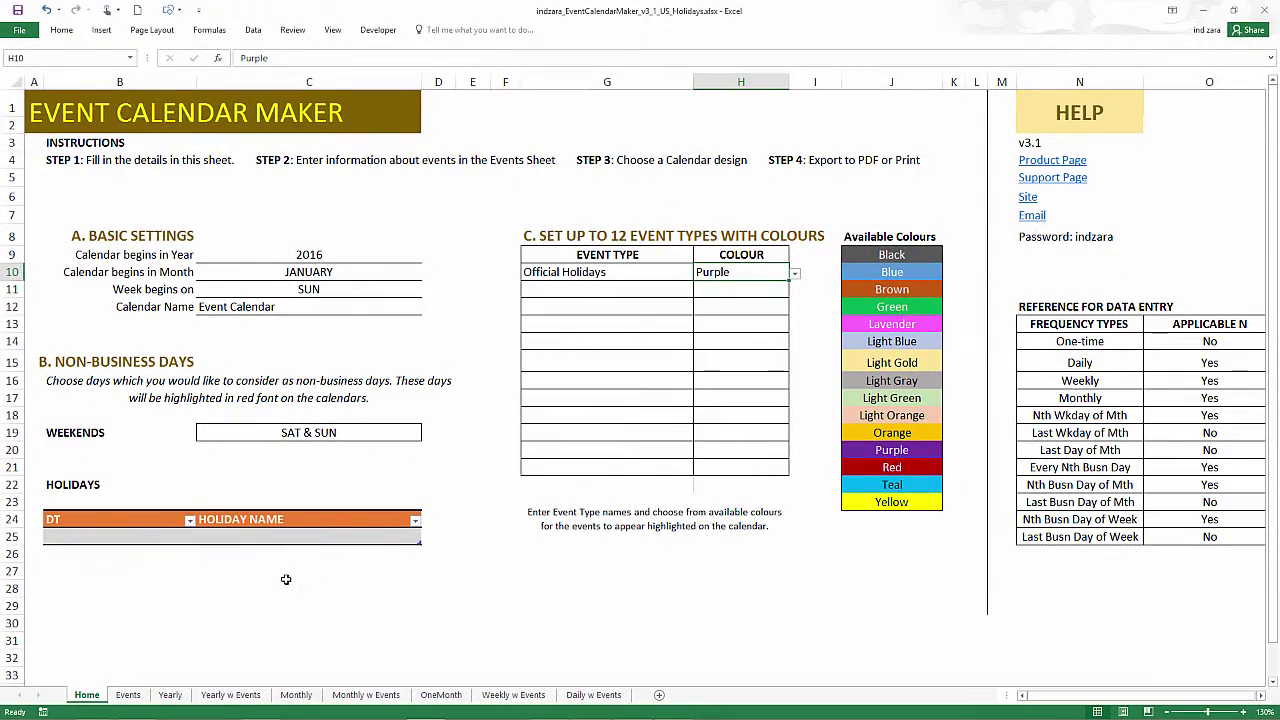
On the Events sheet, add an event named New Years Day with the event type Official Holidays
left_click(128, 695)
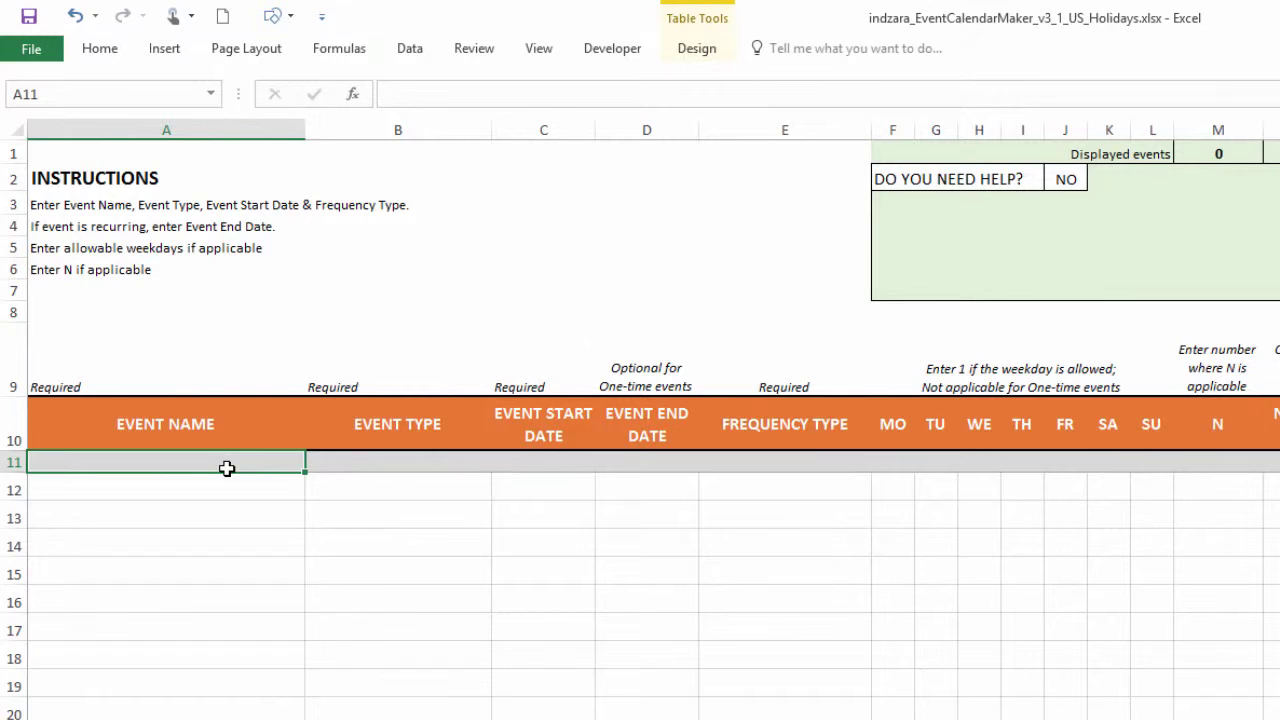
type("New Years Day")
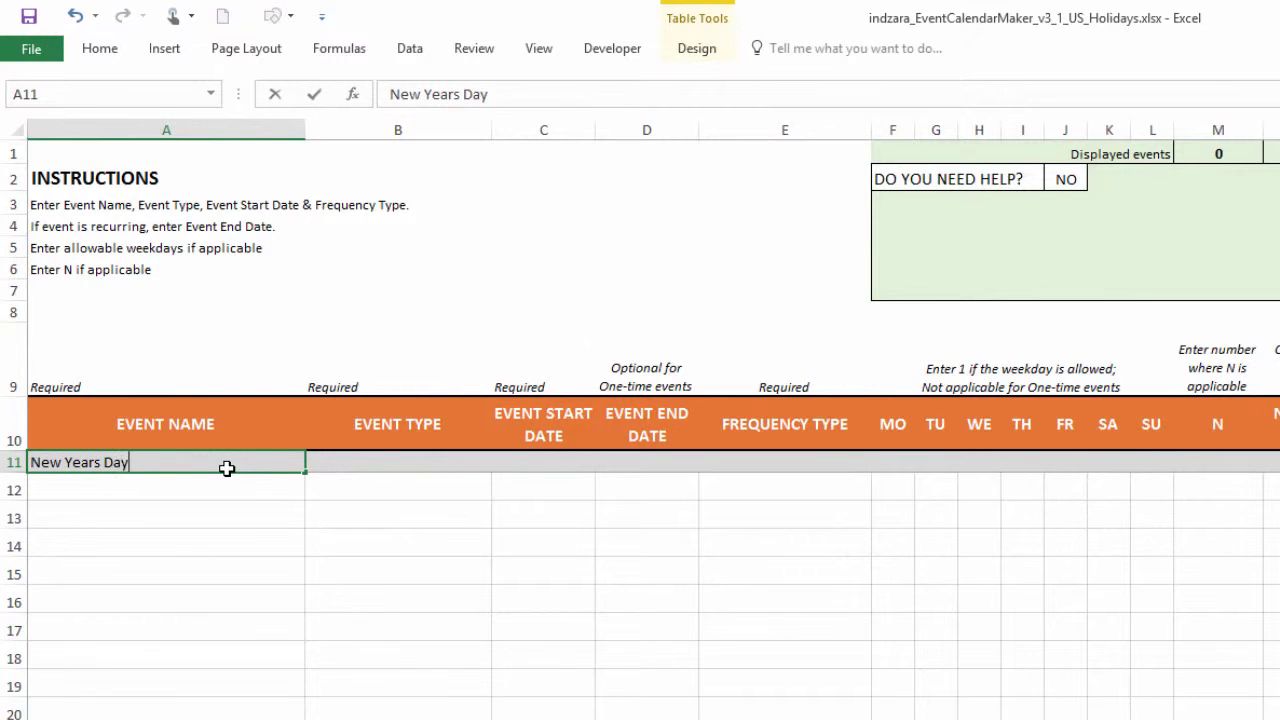
key("Tab")
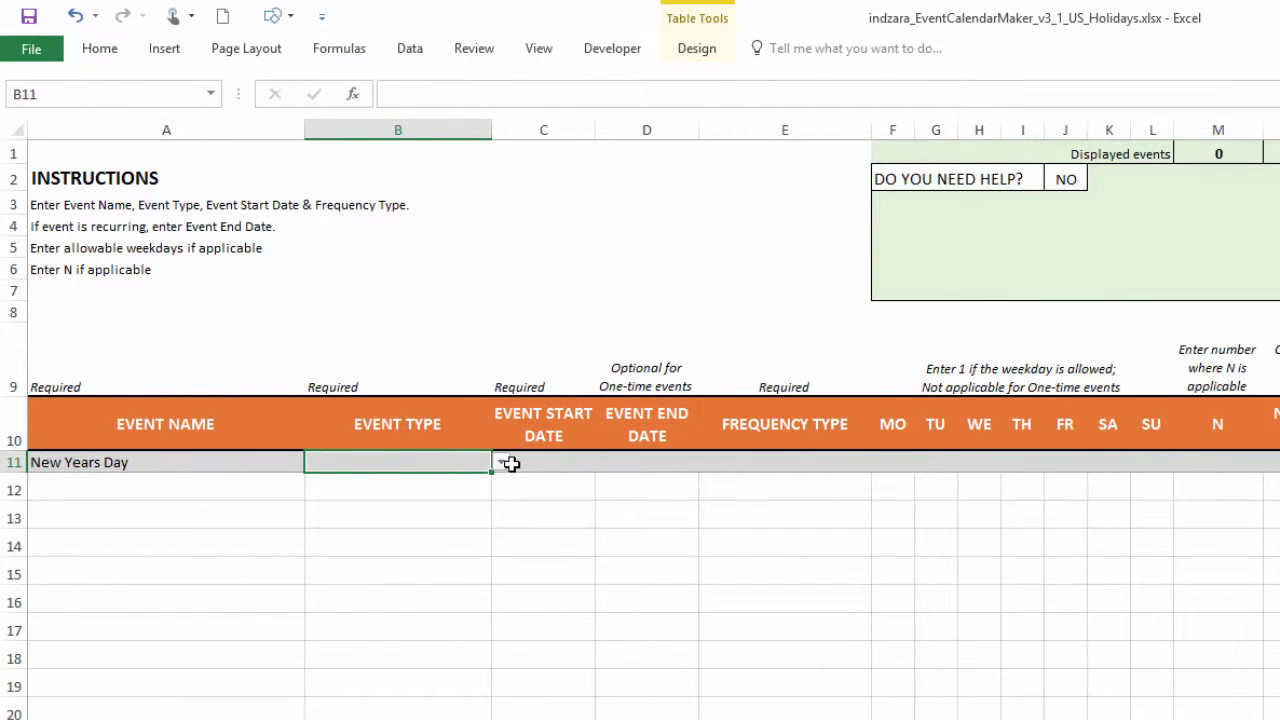
left_click(508, 463)
left_click(488, 463)
left_click(500, 462)
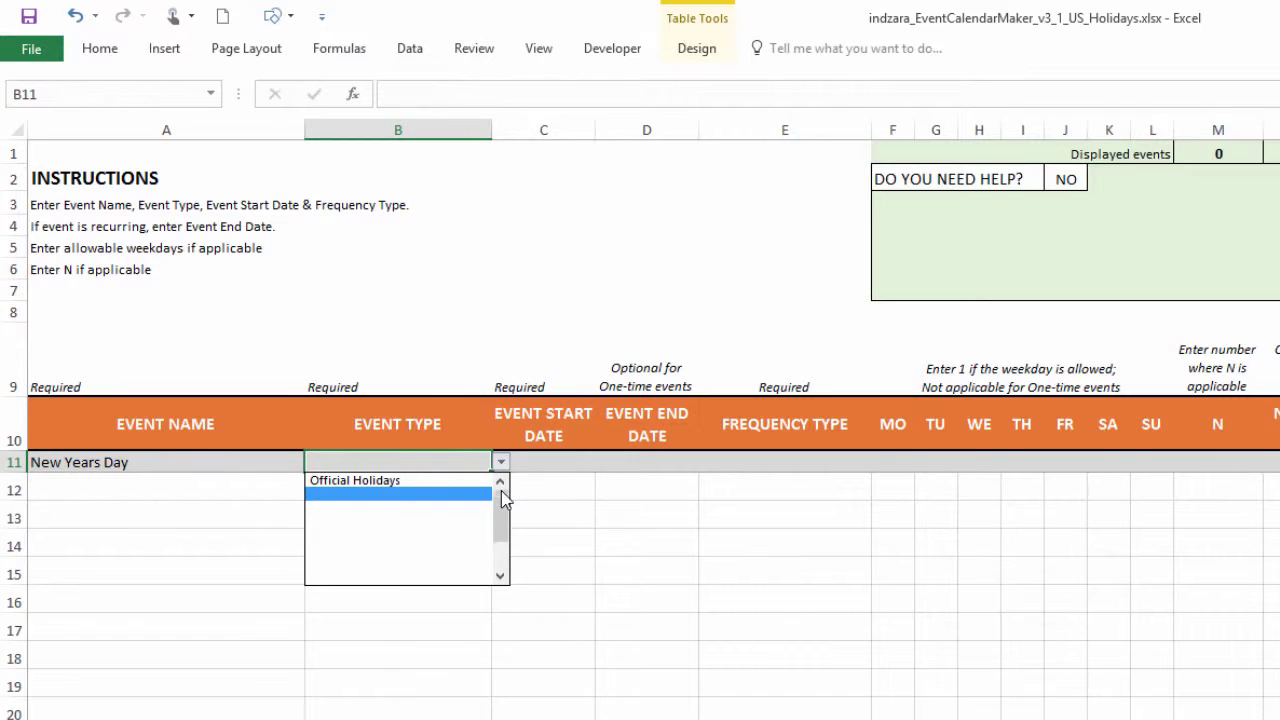
left_click(470, 481)
Set the New Years Day event's start date to 1/1/2016 and its frequency type to One-time
left_click(549, 463)
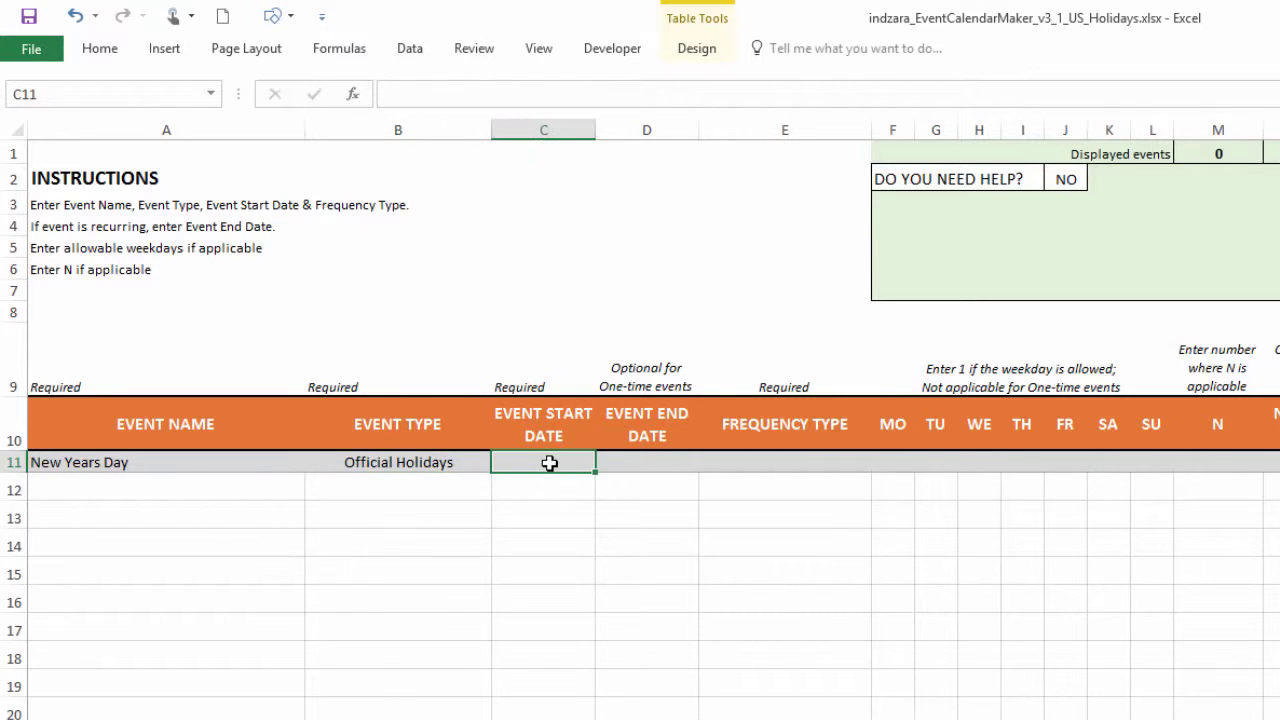
type("1/1/2016")
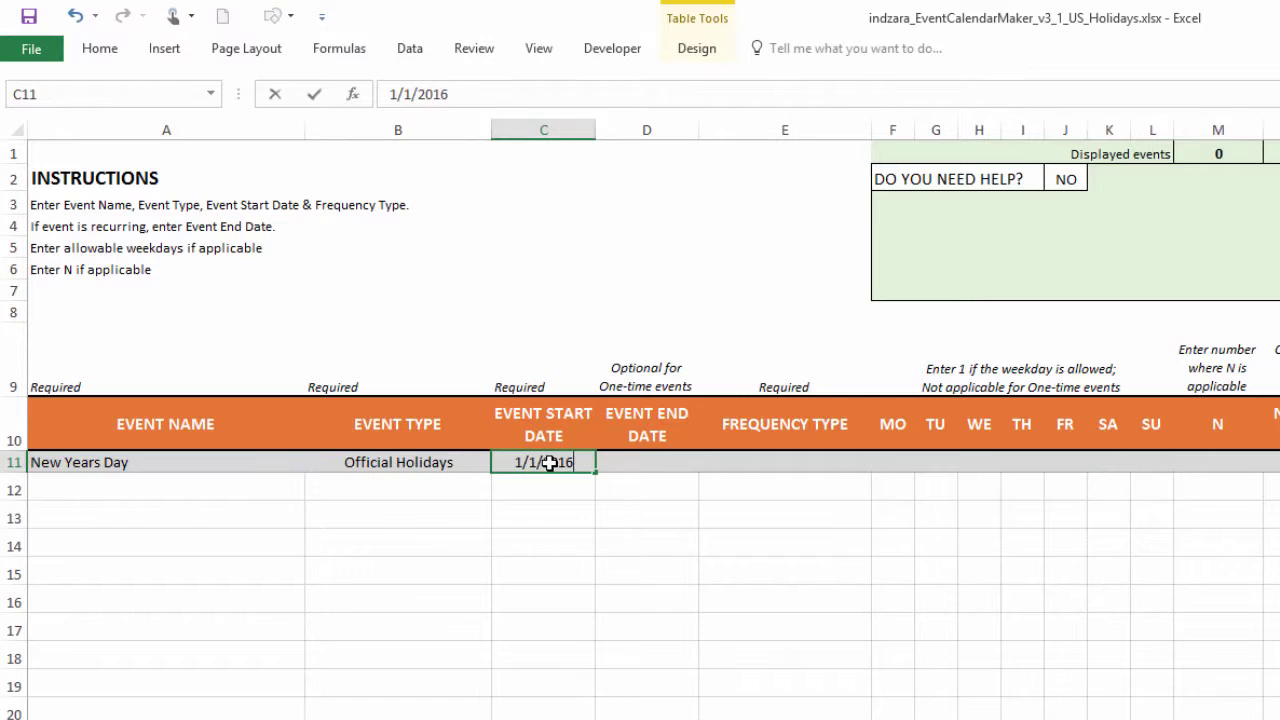
key("ctrl+Return")
left_click(650, 463)
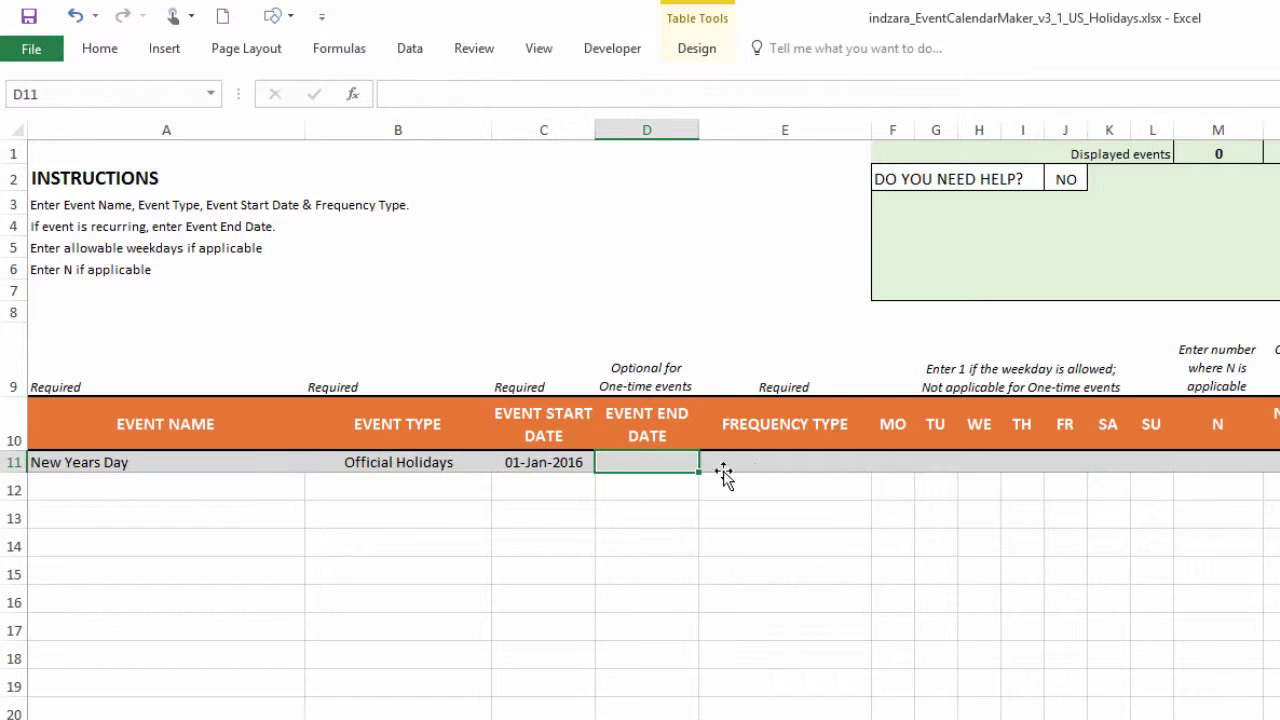
left_click(774, 463)
left_click(880, 462)
left_click(866, 483)
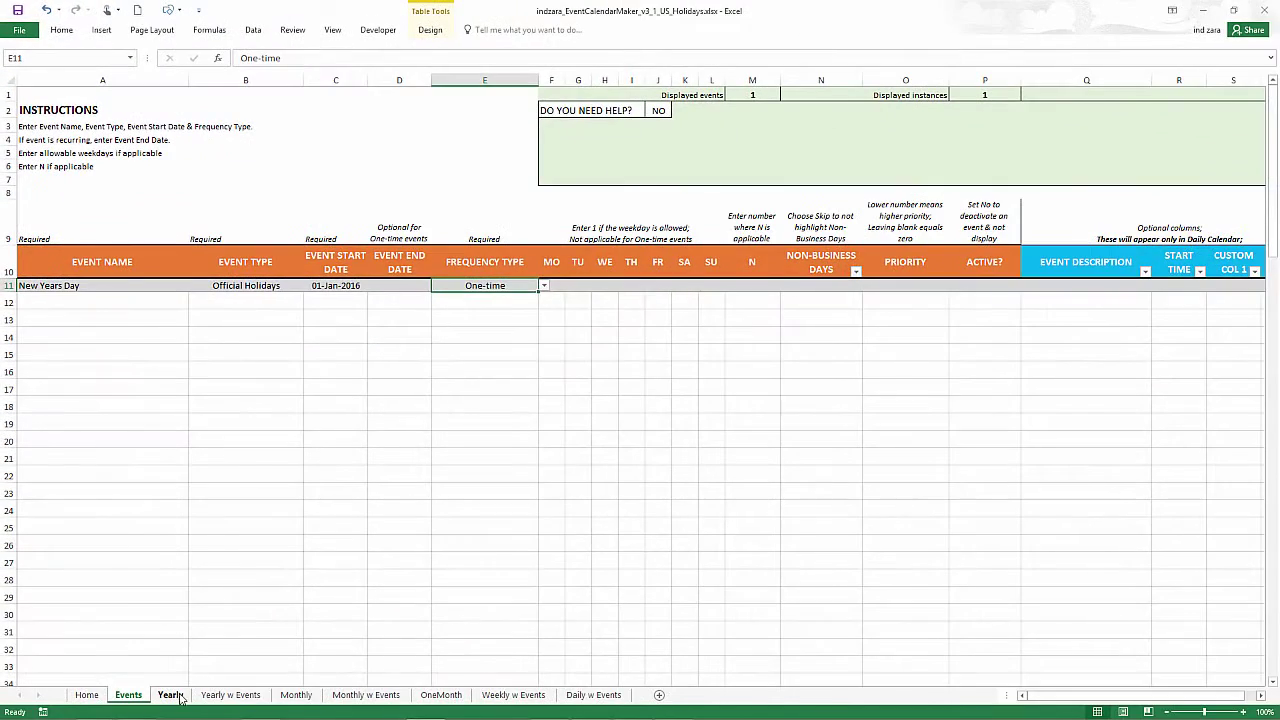
View the Yearly calendar and set the Yearly w Events calendar to display Instances
left_click(171, 695)
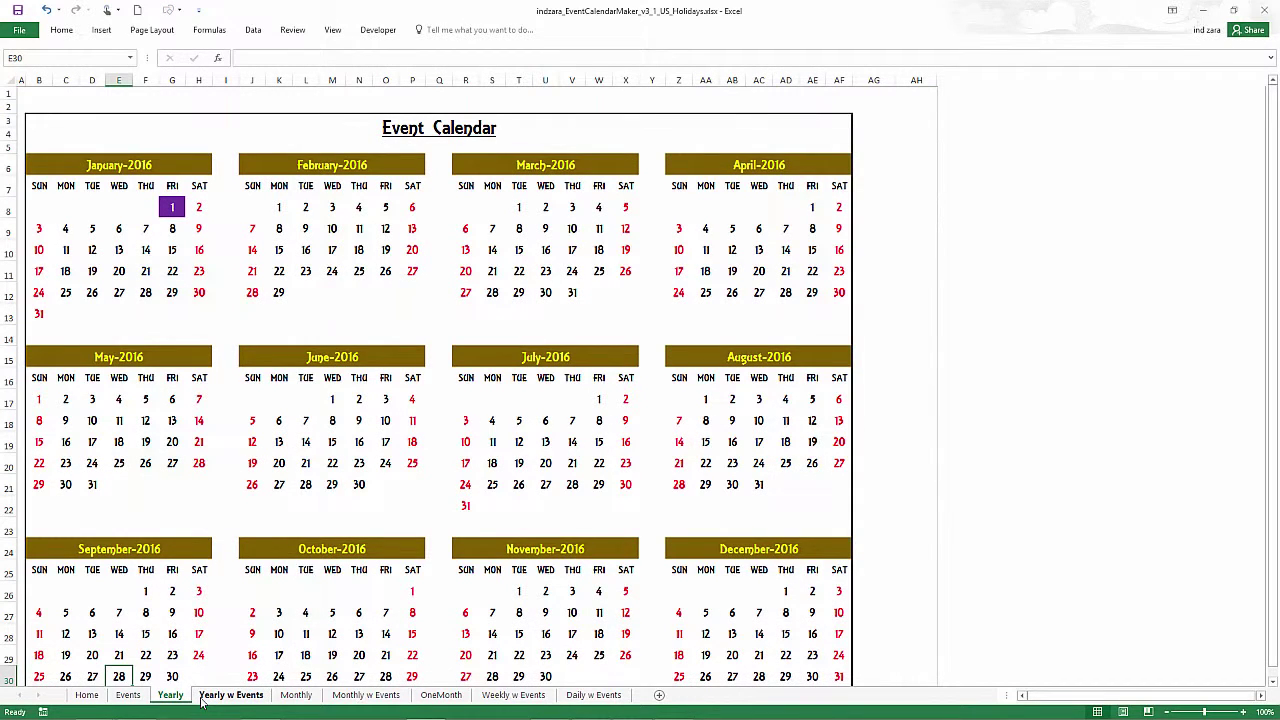
left_click(203, 697)
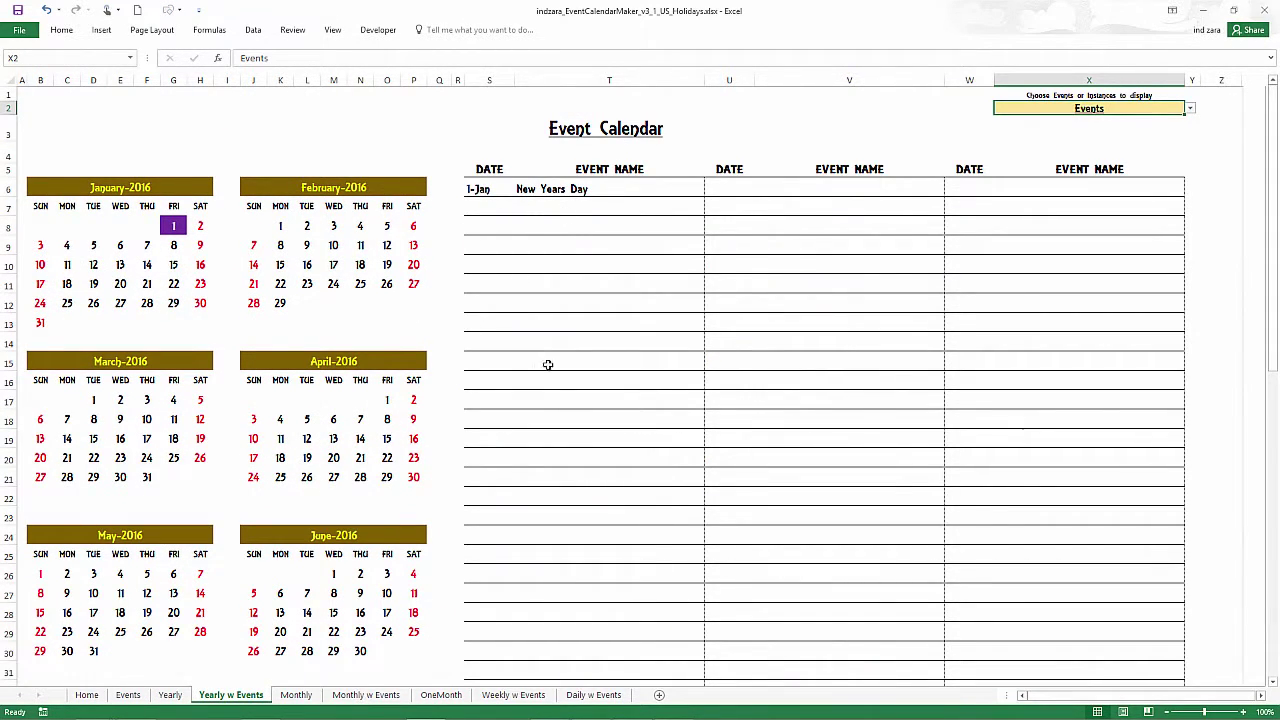
left_click(1190, 108)
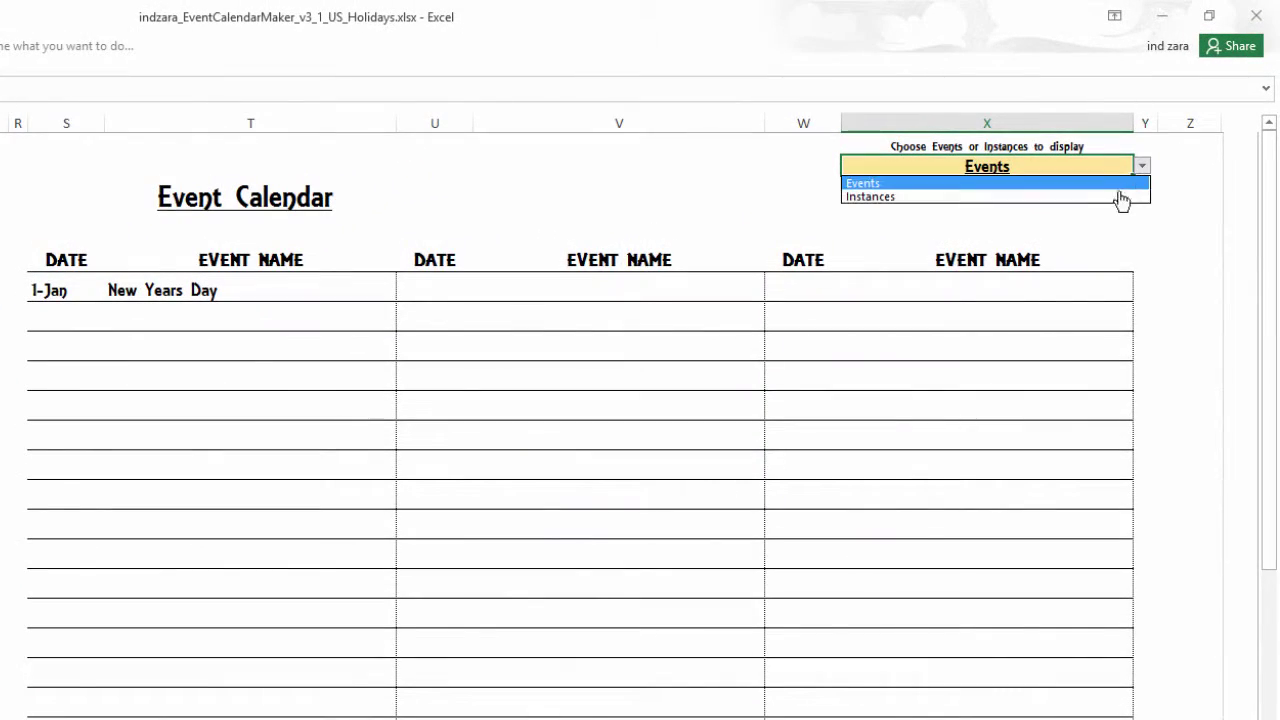
left_click(1119, 196)
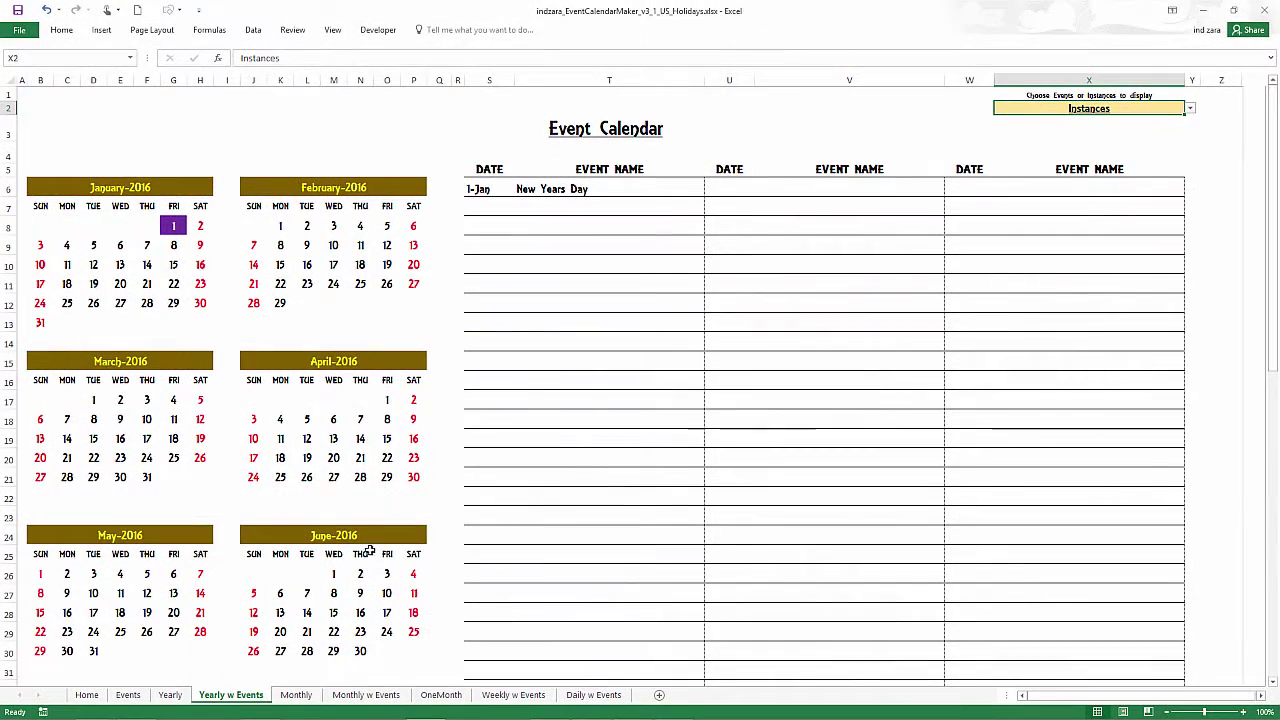
Add a second event on the Events sheet named MLK Jr. Day with the event type Official Holidays
left_click(128, 694)
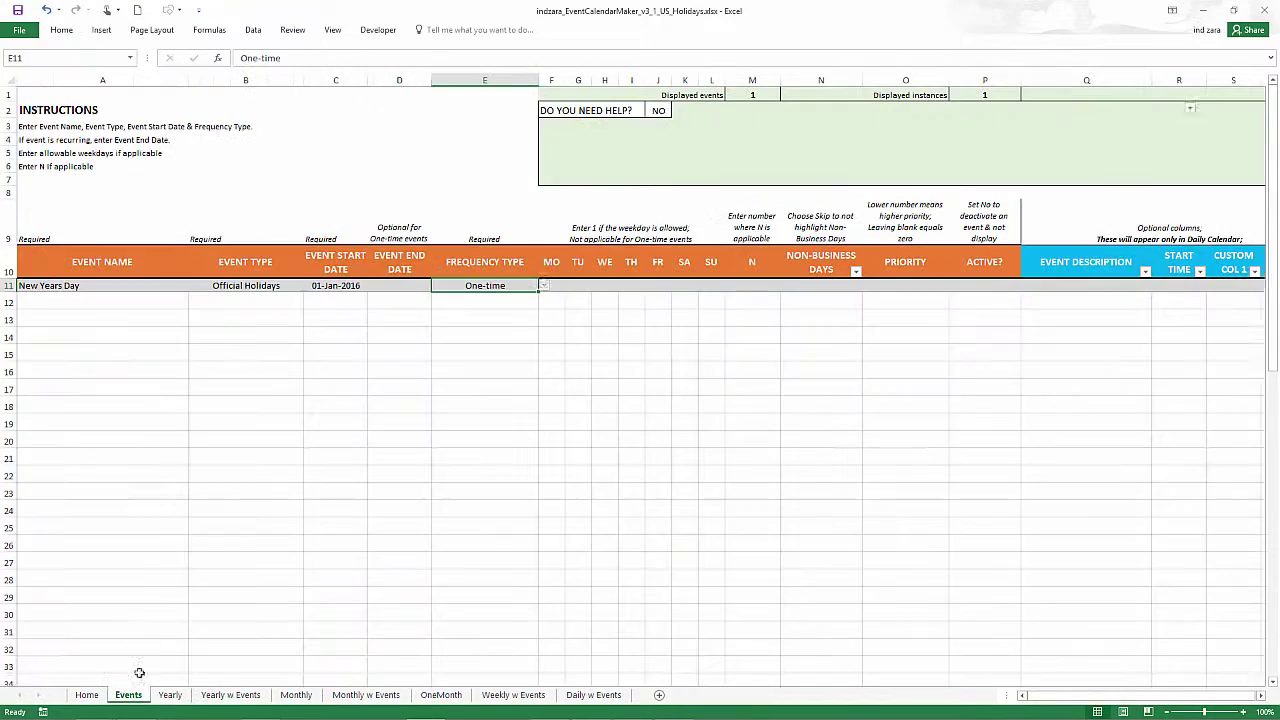
left_click(136, 306)
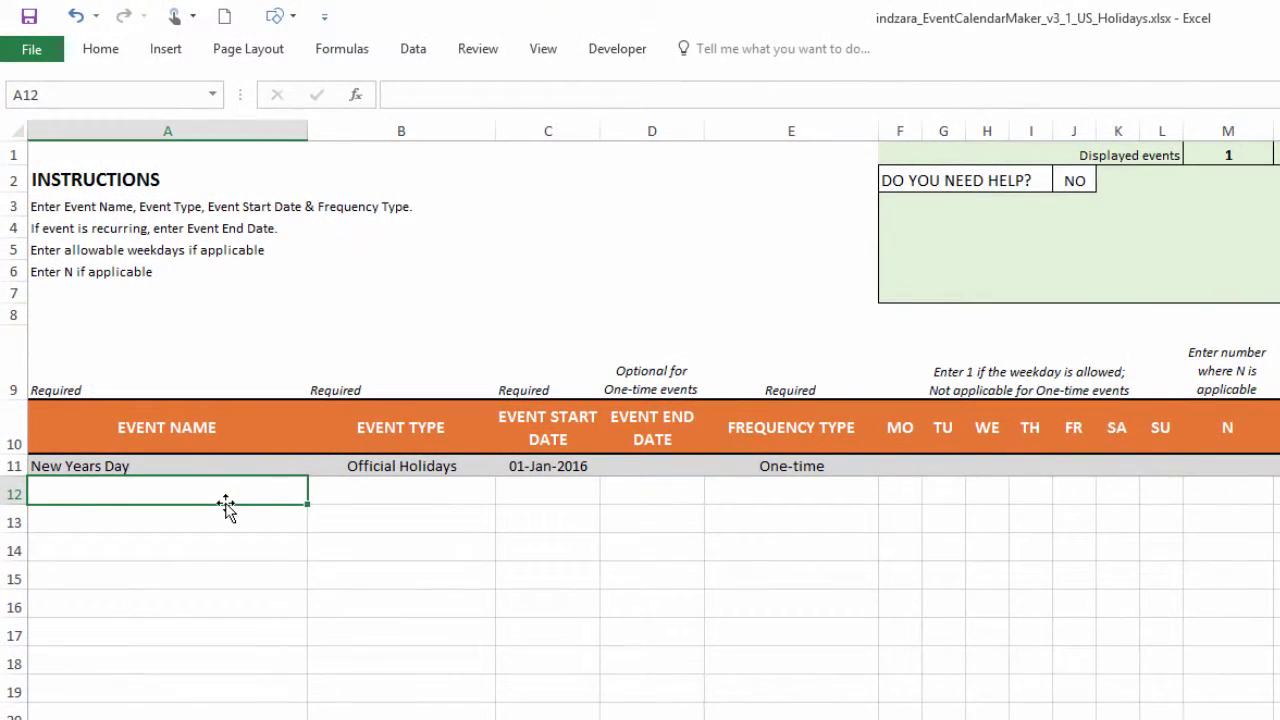
type("MLK")
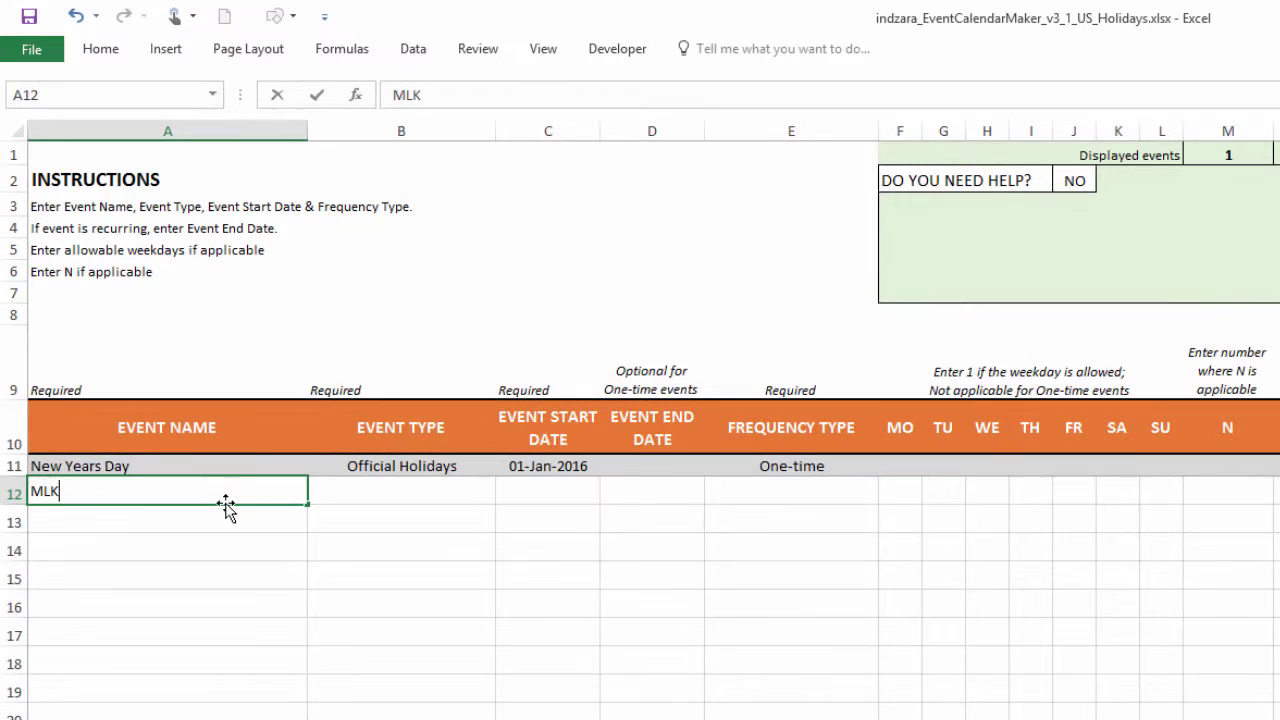
type(" Jr. Day")
left_click(410, 487)
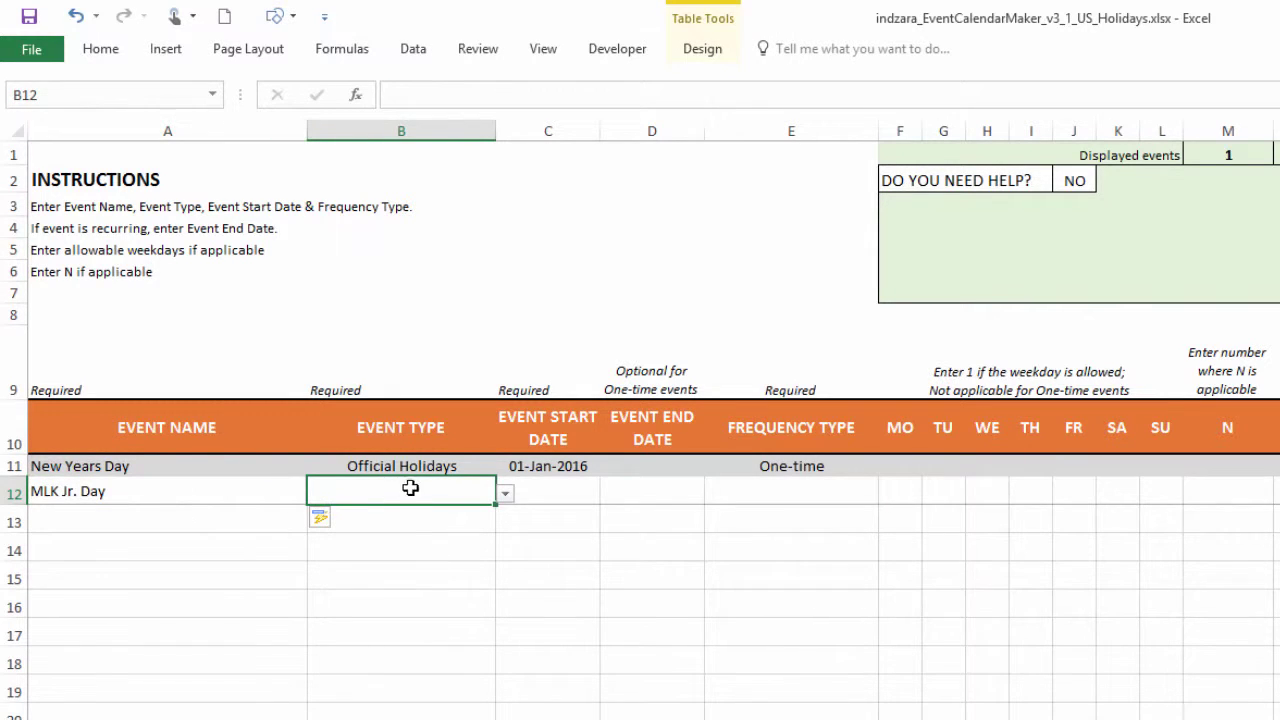
left_click(505, 493)
left_click(503, 517)
left_click(480, 513)
Set the MLK Jr. Day event's start date to 1/1/2016 and its end date to 1/31/2016
left_click(558, 491)
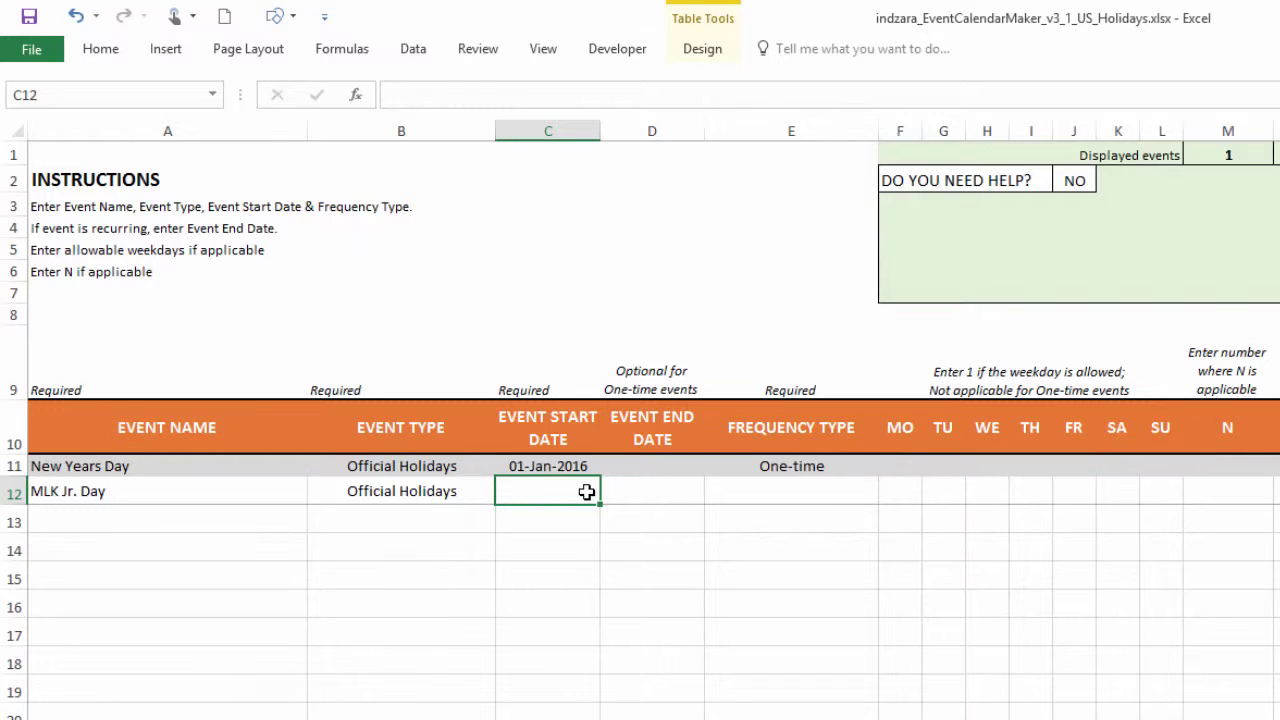
type("1/1/2016")
key("ctrl+Return")
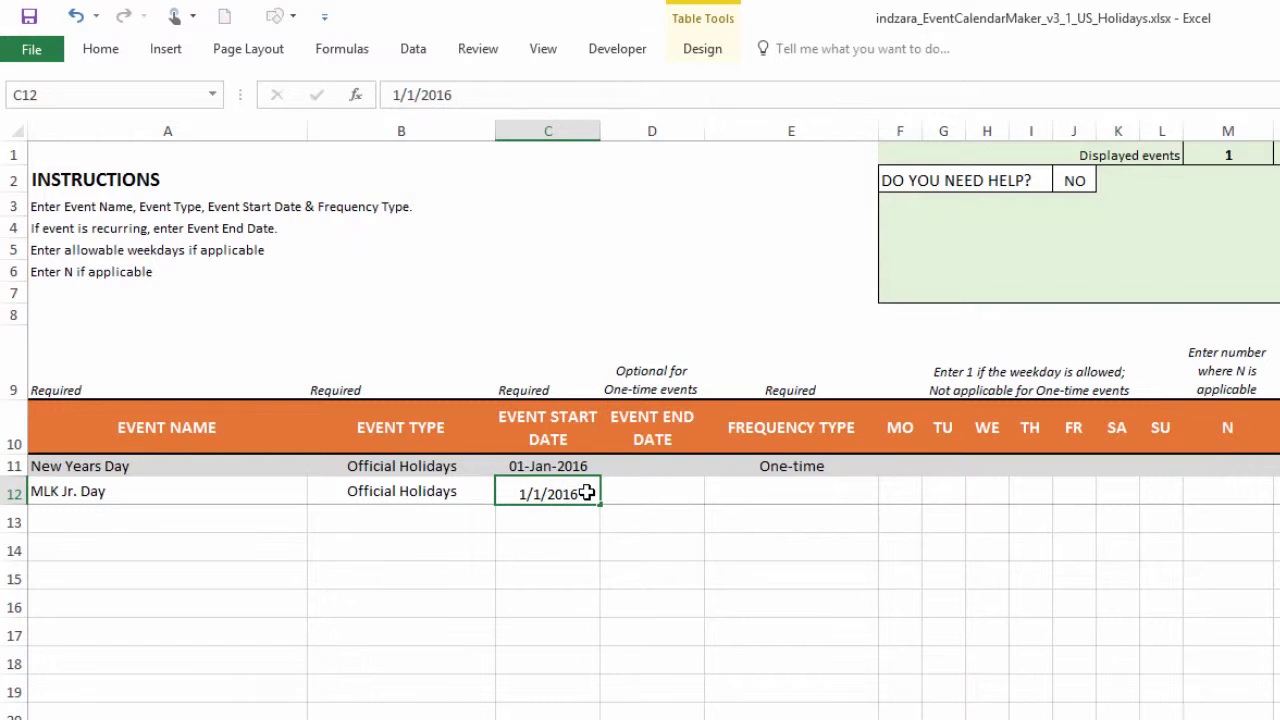
key("Tab")
type("1/31/2016")
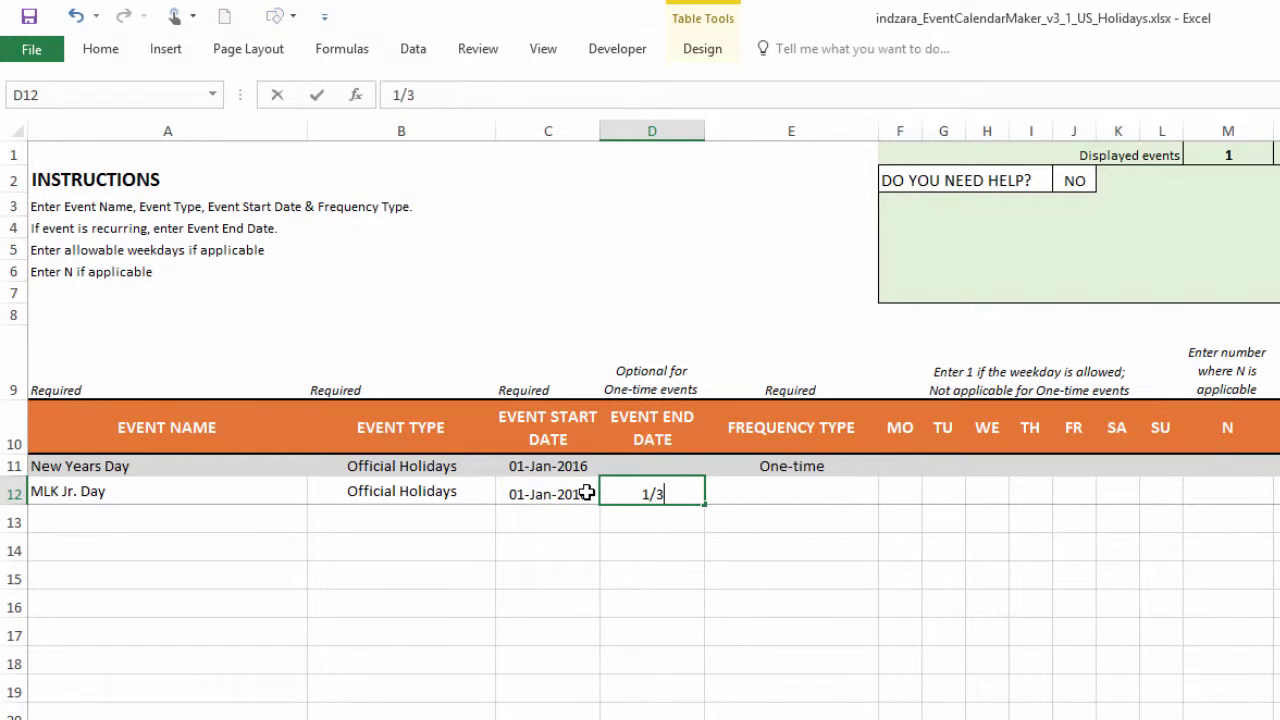
key("ctrl+Return")
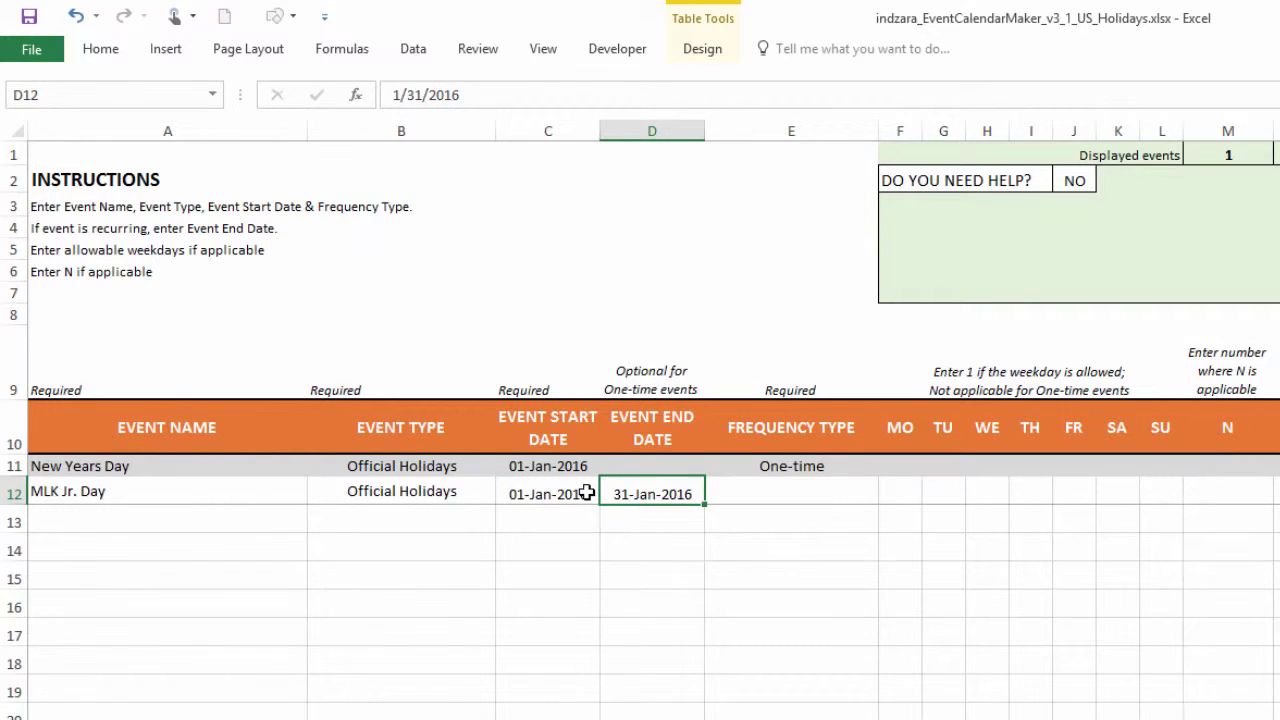
Make MLK Jr. Day recur as Nth Wkday of Mth, with 1 under MO and N set to 3
key("Tab")
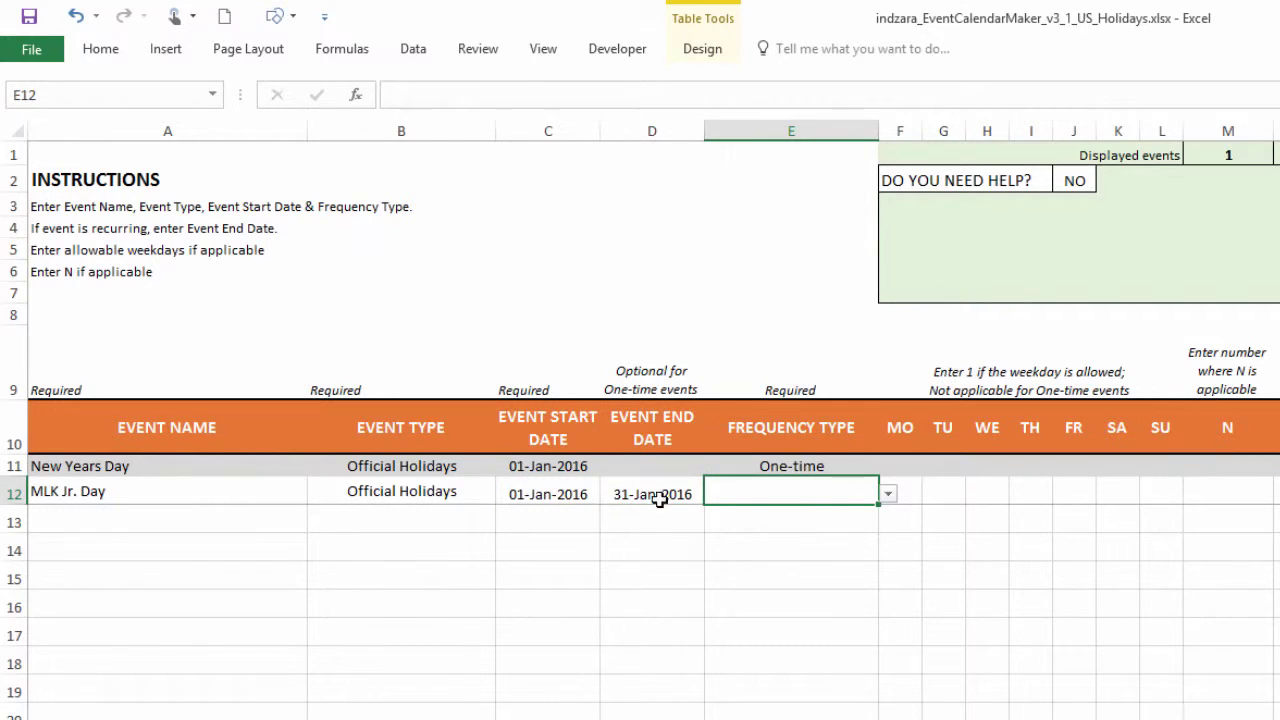
left_click(889, 497)
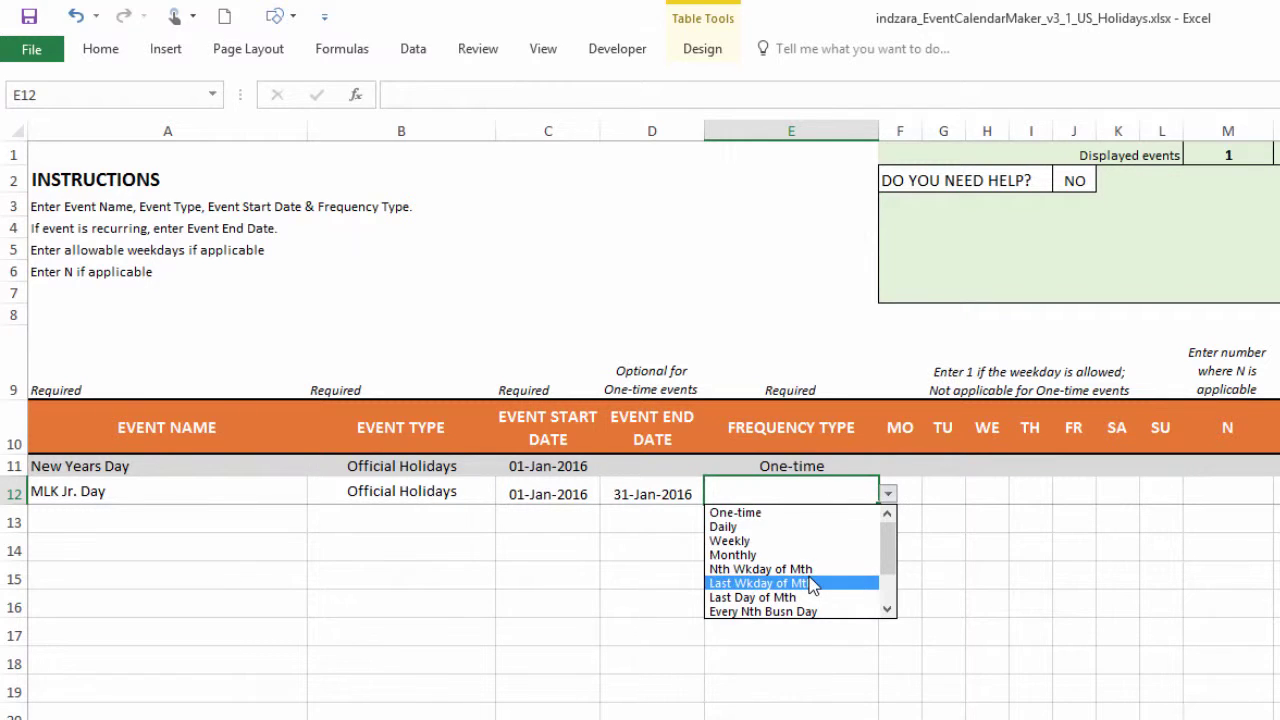
left_click(810, 569)
left_click(909, 496)
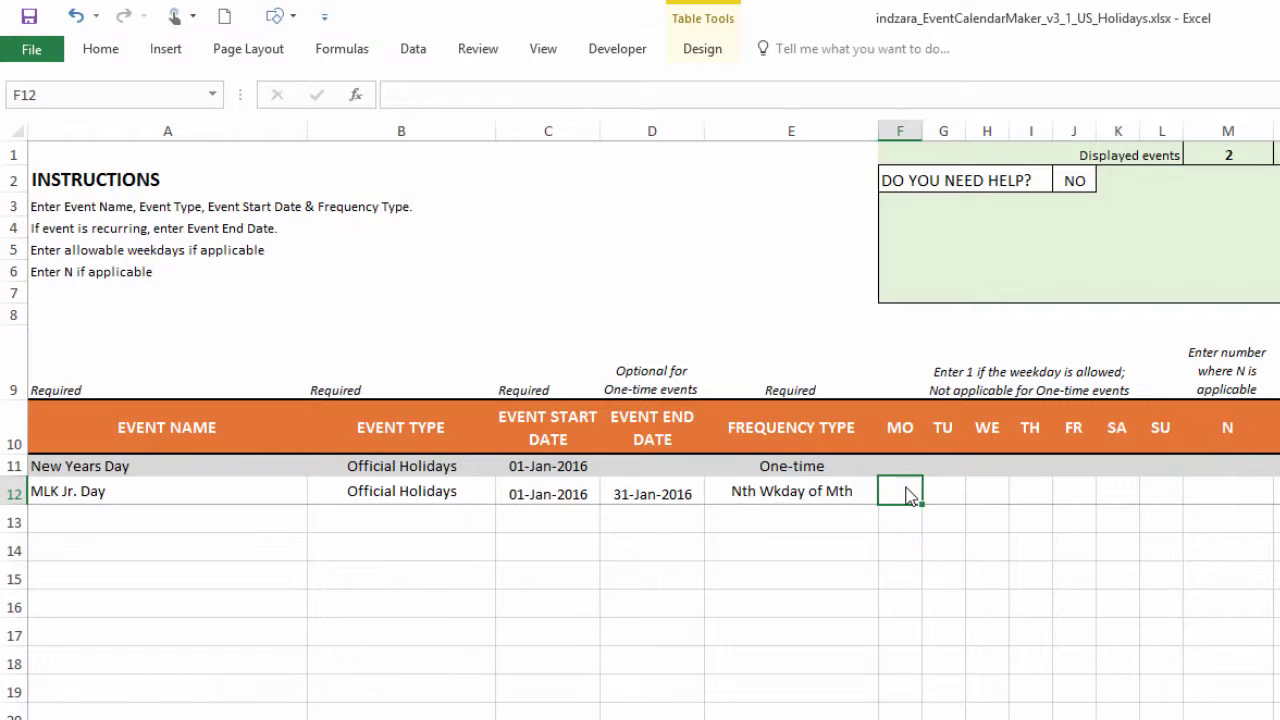
type("1")
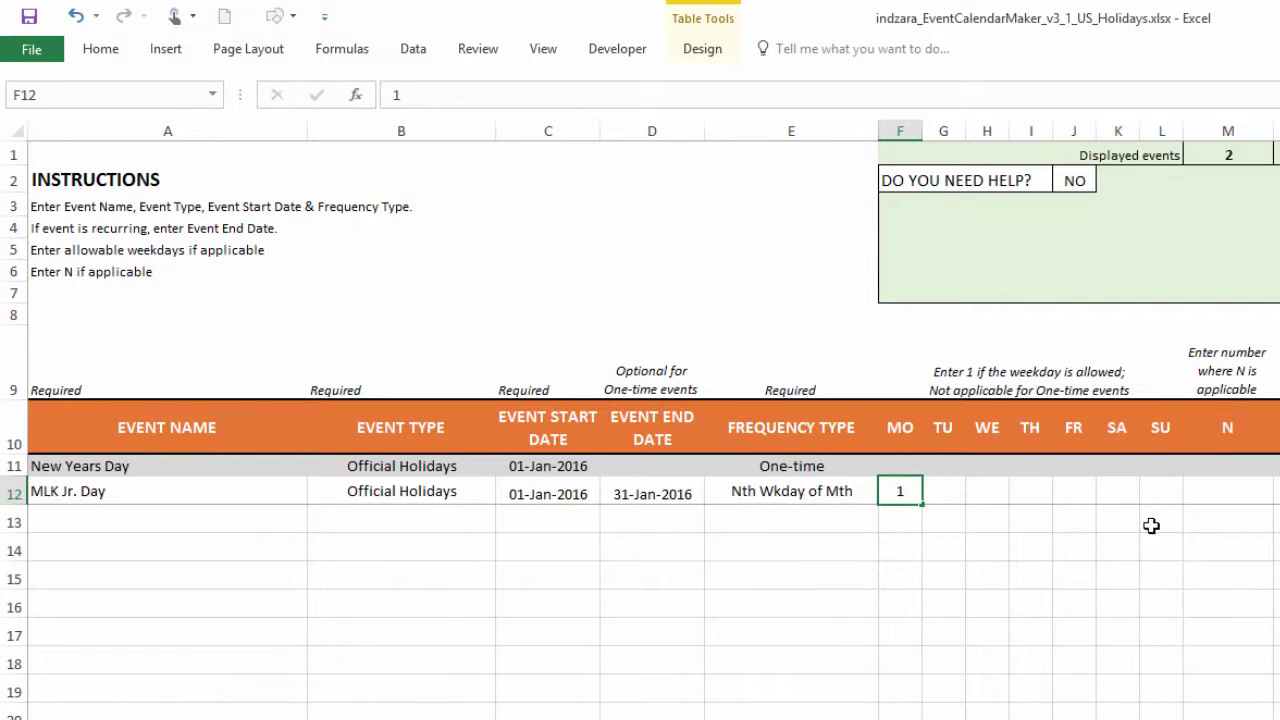
key("Tab")
left_click(1206, 500)
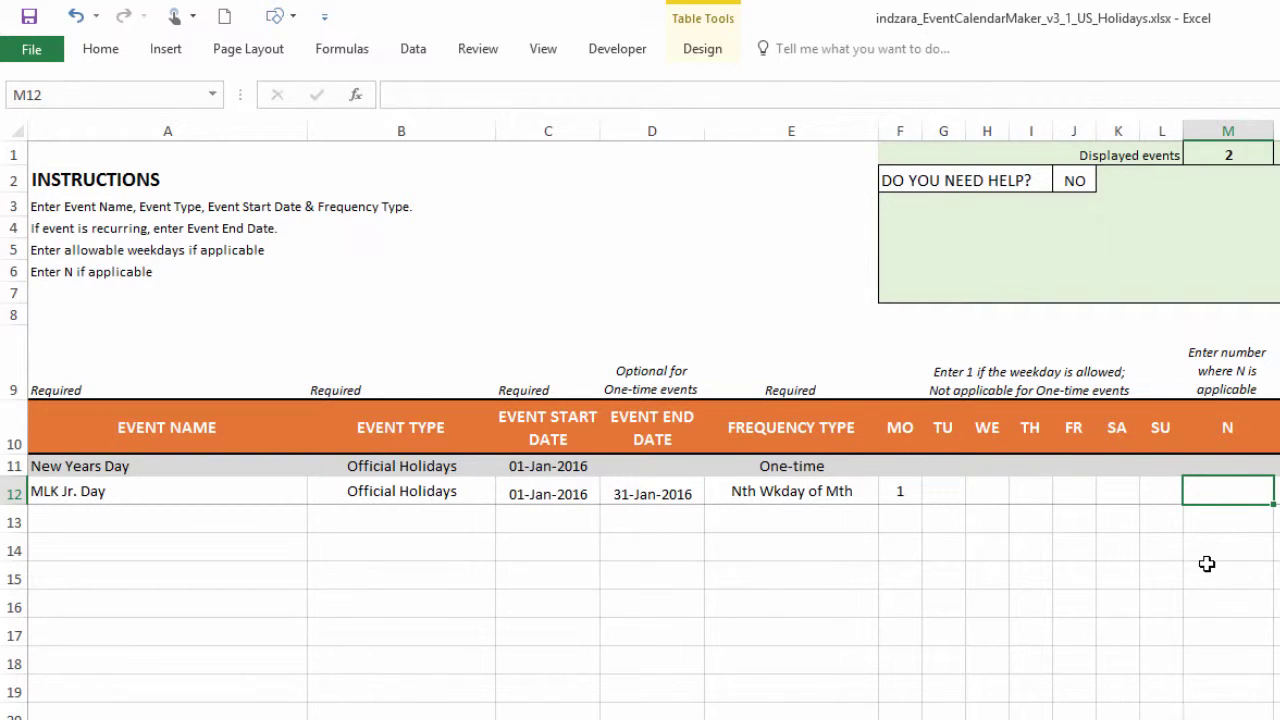
type("3")
key("Return")
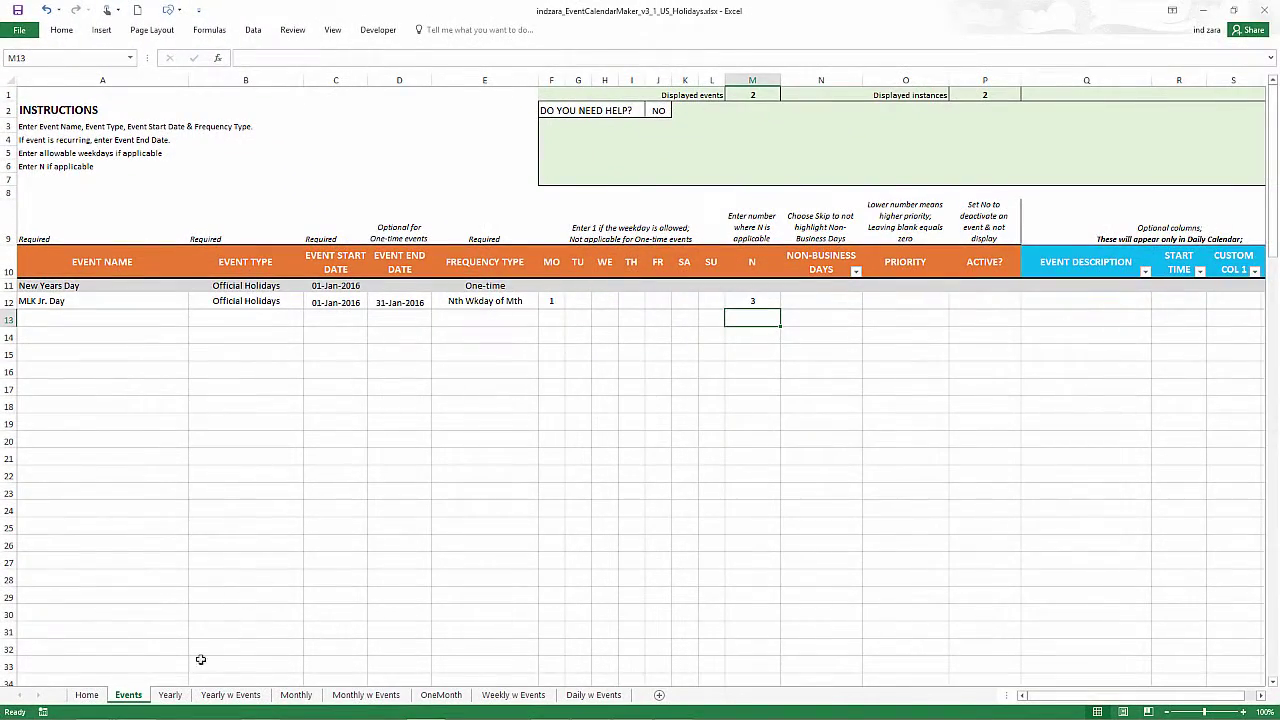
Check MLK Jr. Day on the Yearly w Events calendar and return to the first empty event name cell on the Events sheet
left_click(210, 695)
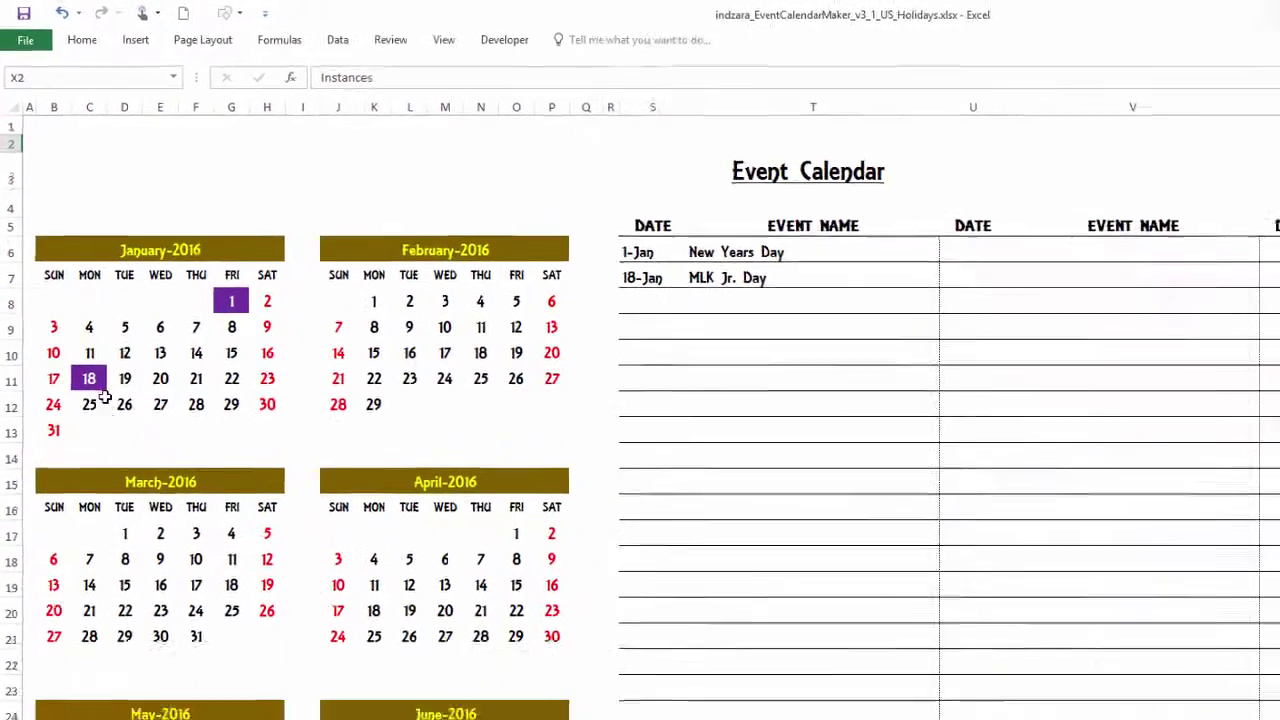
left_click(127, 694)
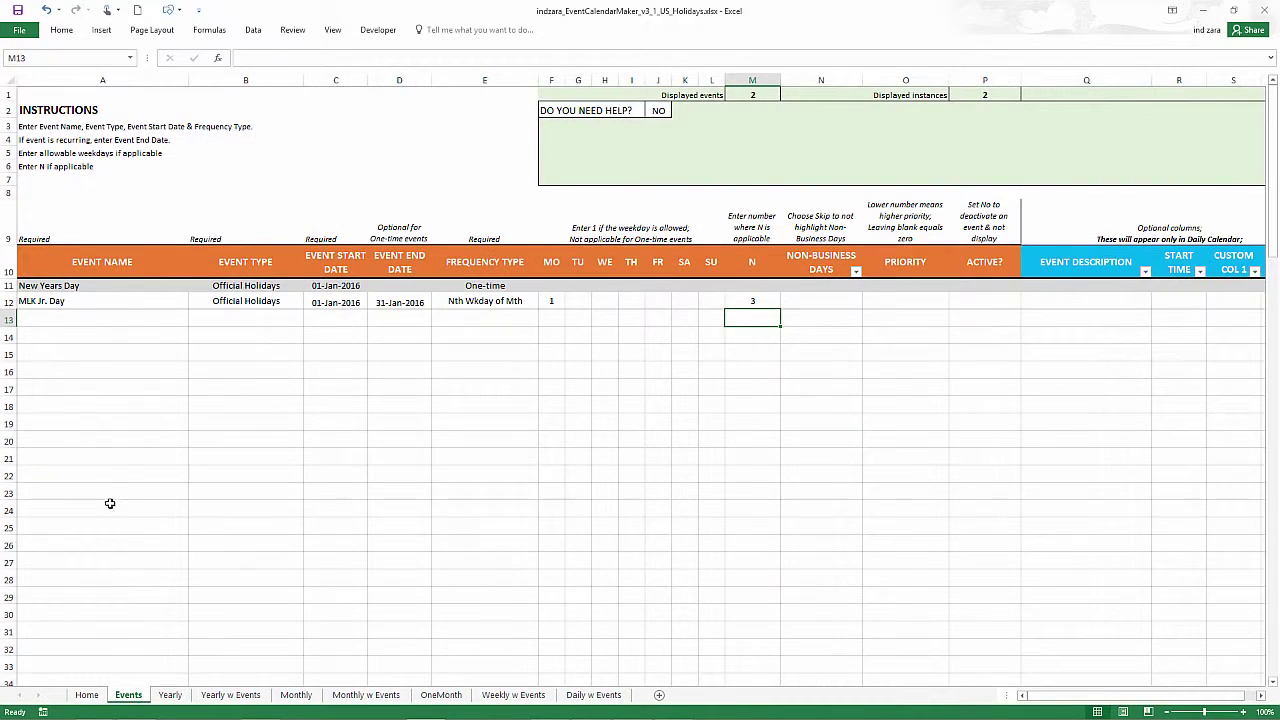
left_click(110, 316)
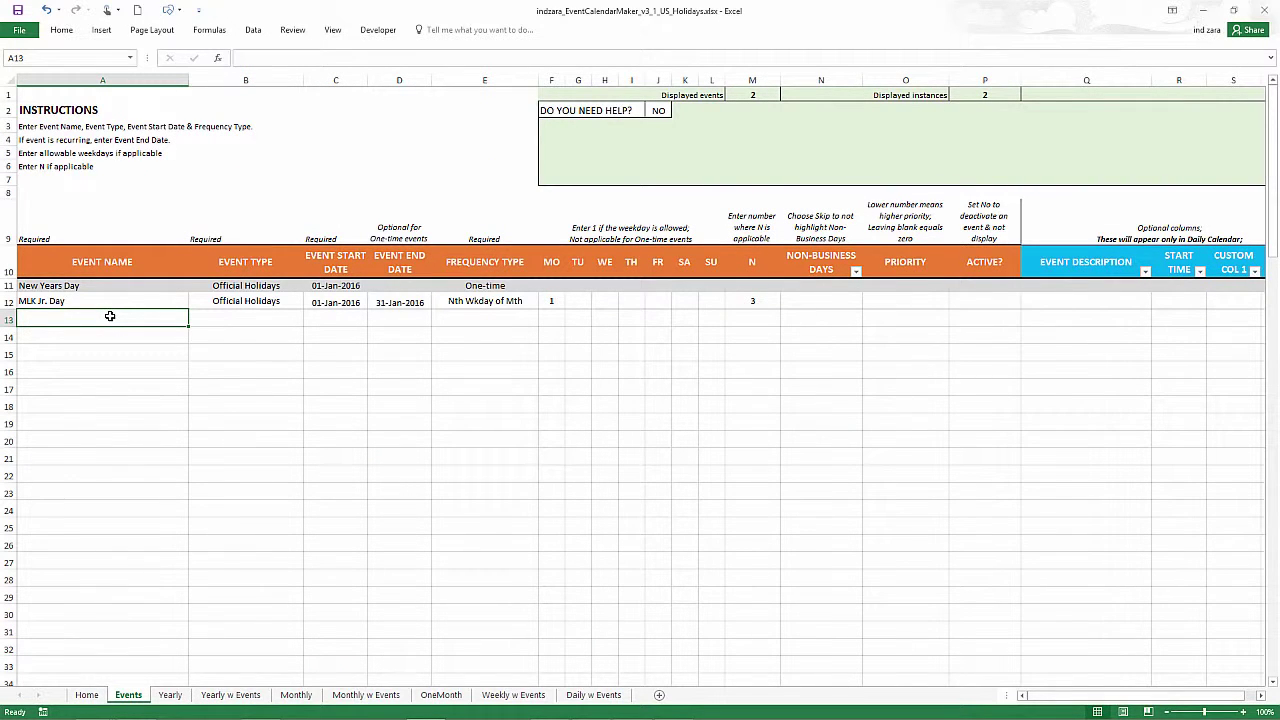
Add a third event named Memorial Day with the event type Official Holidays
type("Memorial Day")
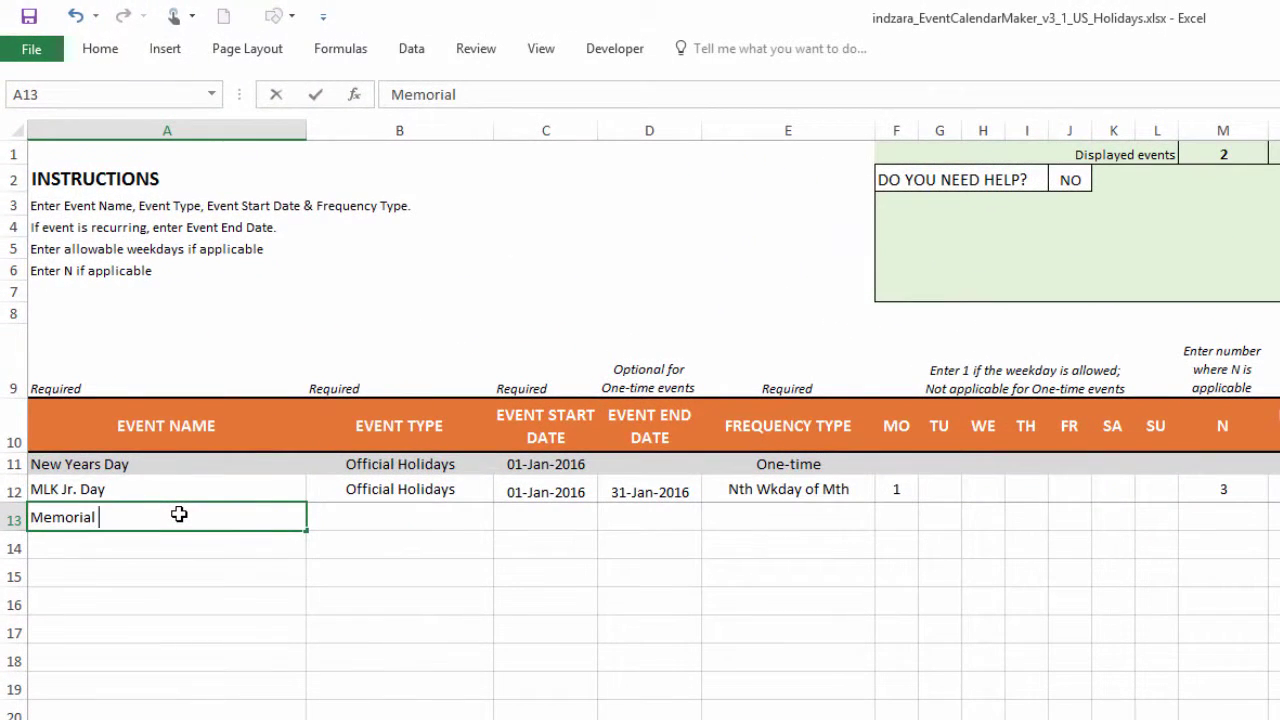
key("Tab")
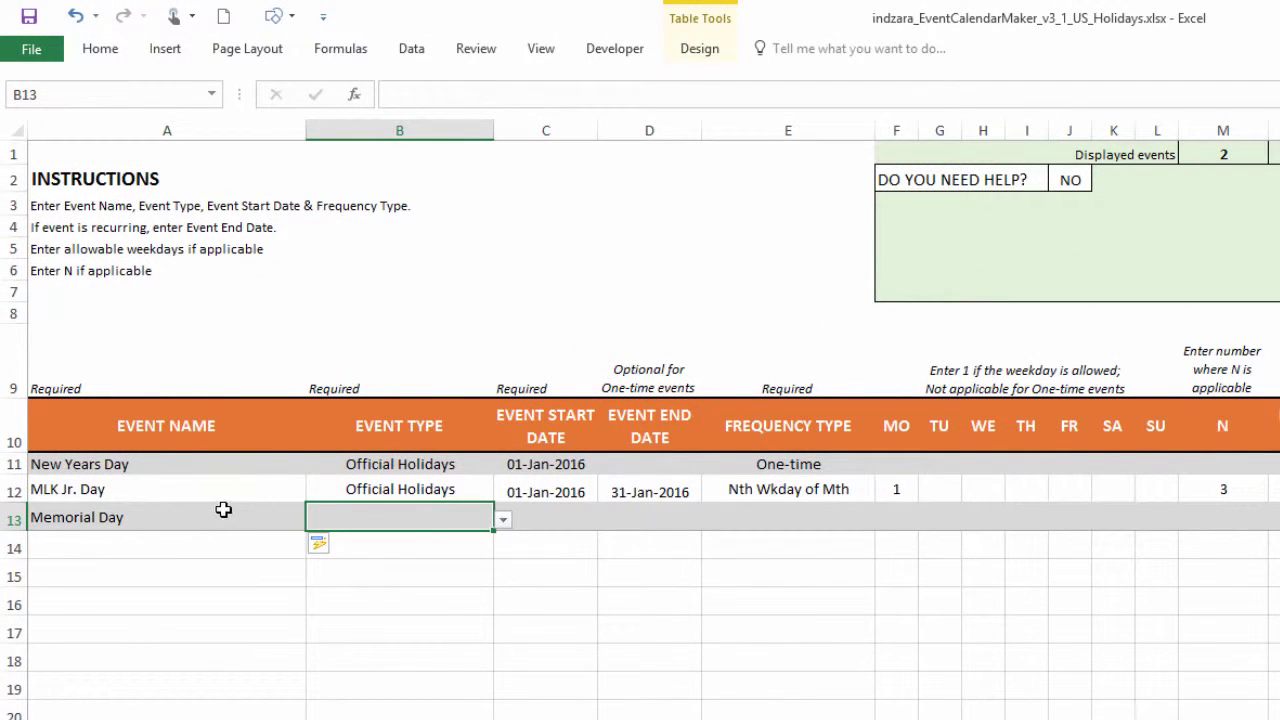
key("ctrl+d")
Set the Memorial Day event's start date to 5/1/2016 and its end date to 5/31/2016
left_click(590, 512)
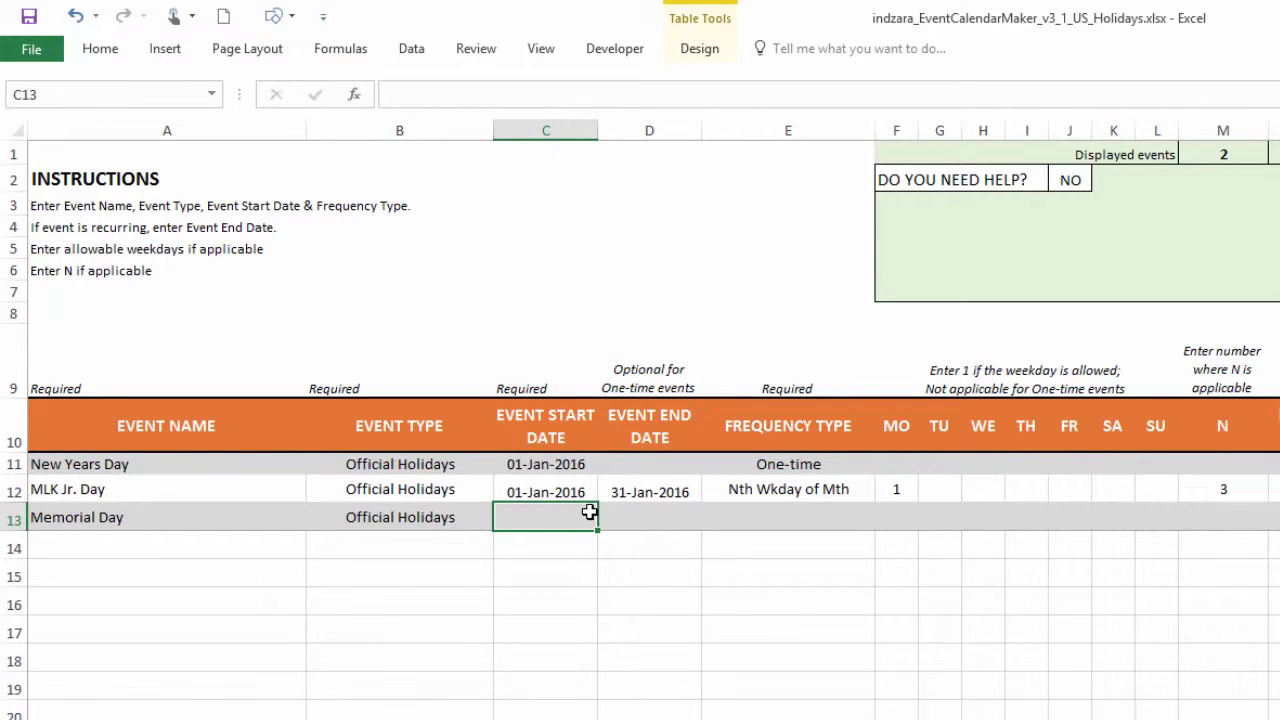
type("5/3")
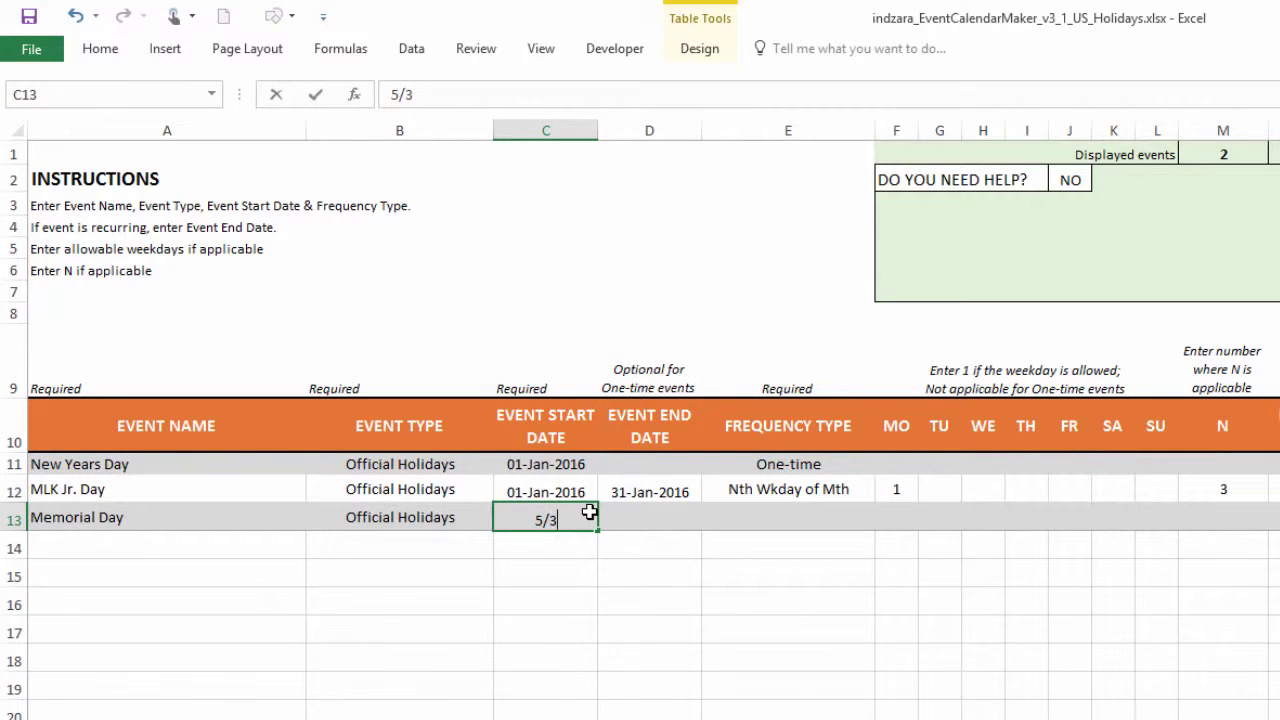
key("BackSpace")
type("1/3")
key("BackSpace")
type("2016")
key("Tab")
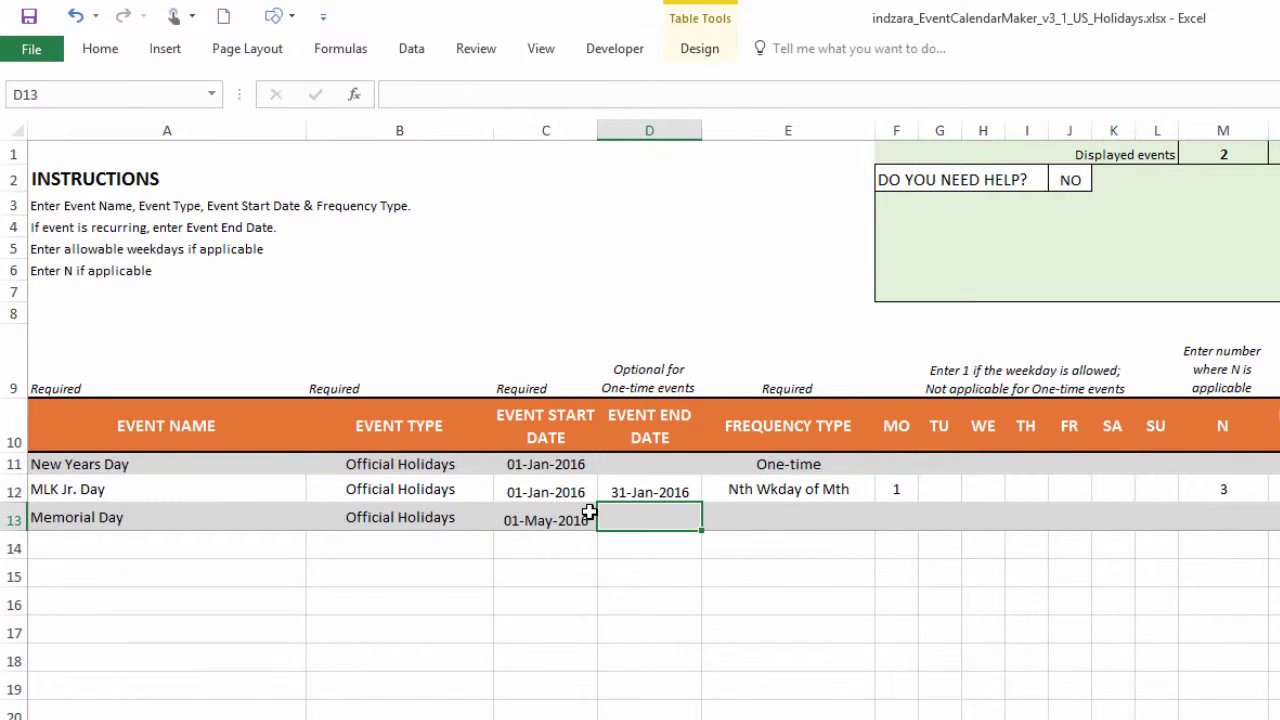
type("5/31/2016")
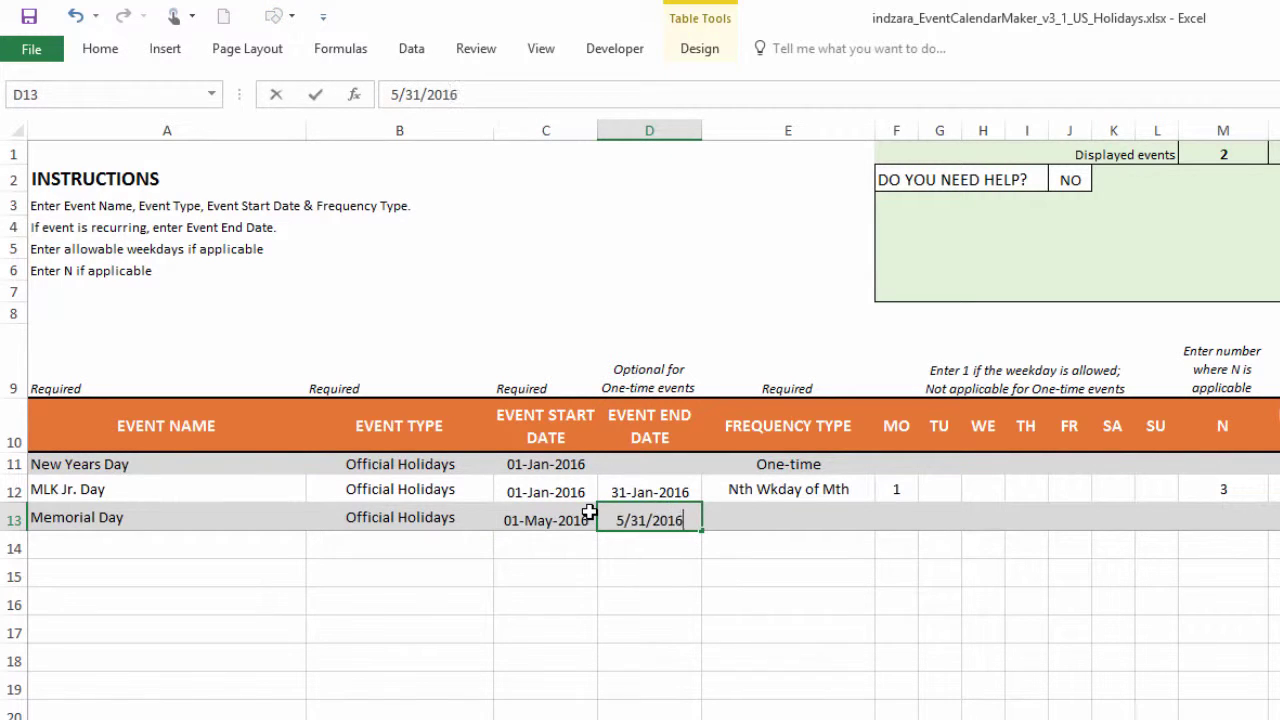
key("Tab")
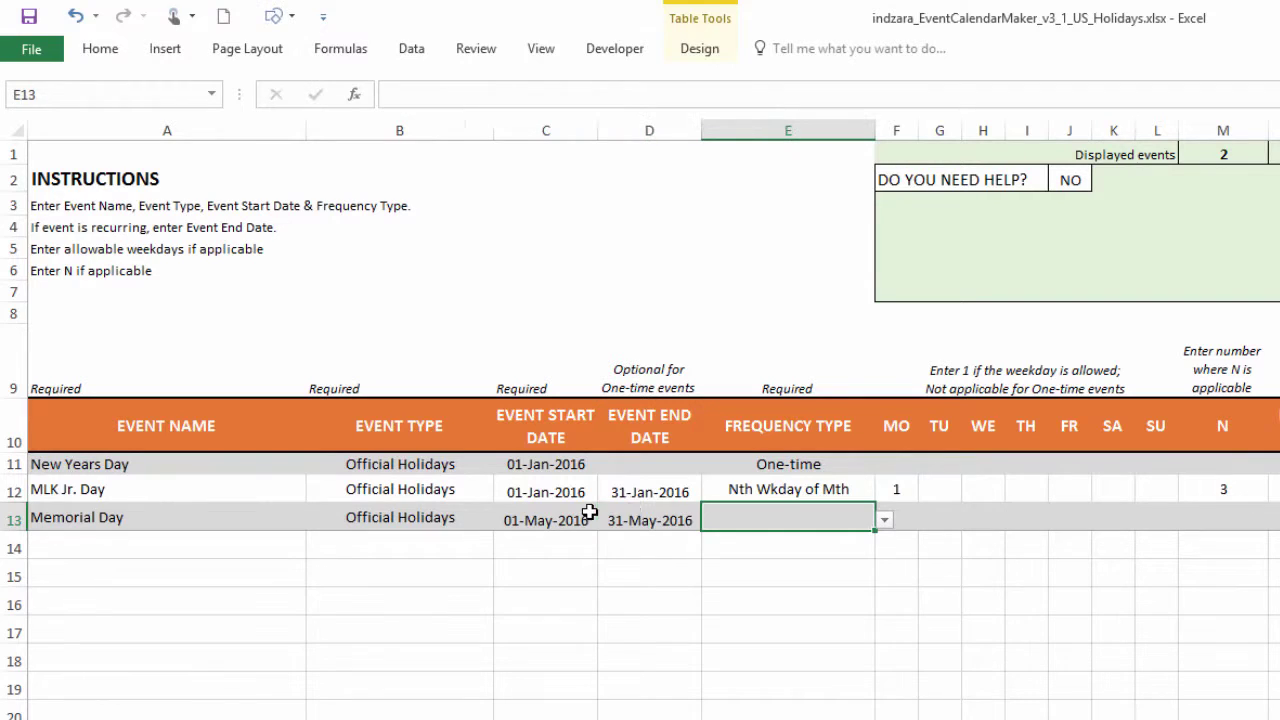
Make Memorial Day recur as Last Wkday of Mth, with 1 under MO
left_click(884, 521)
left_click(800, 620)
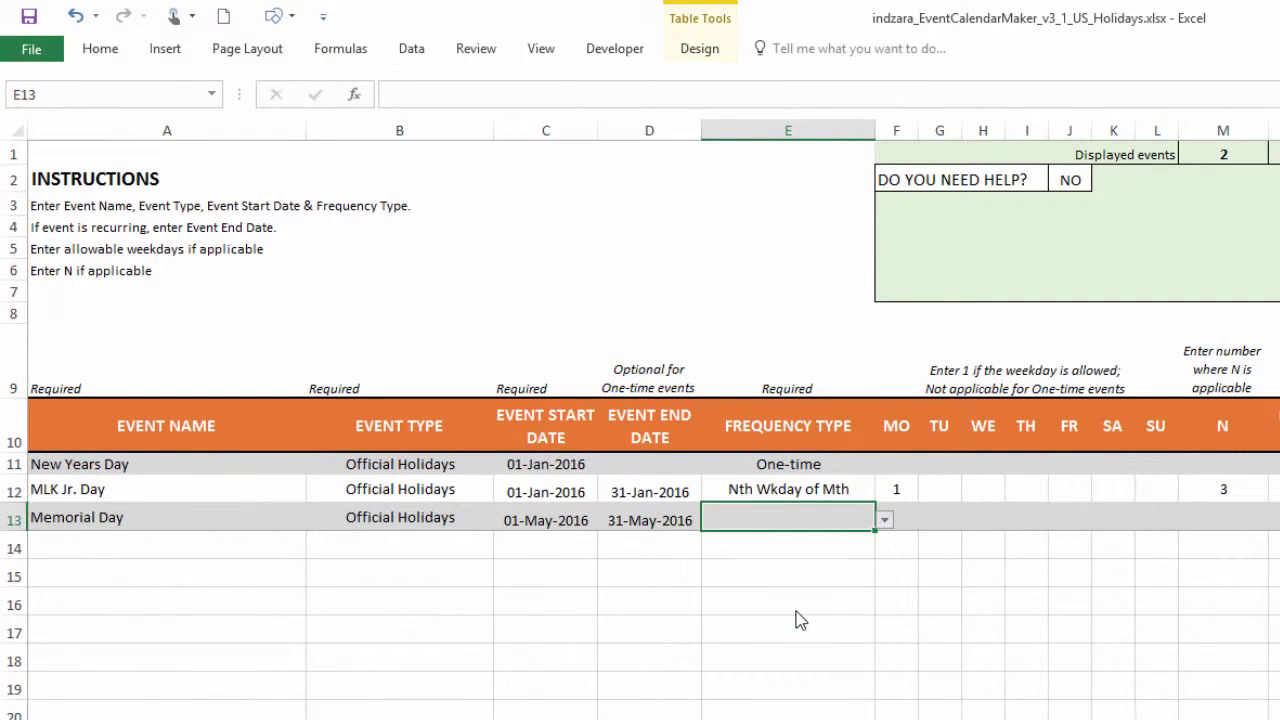
left_click(904, 522)
type("1")
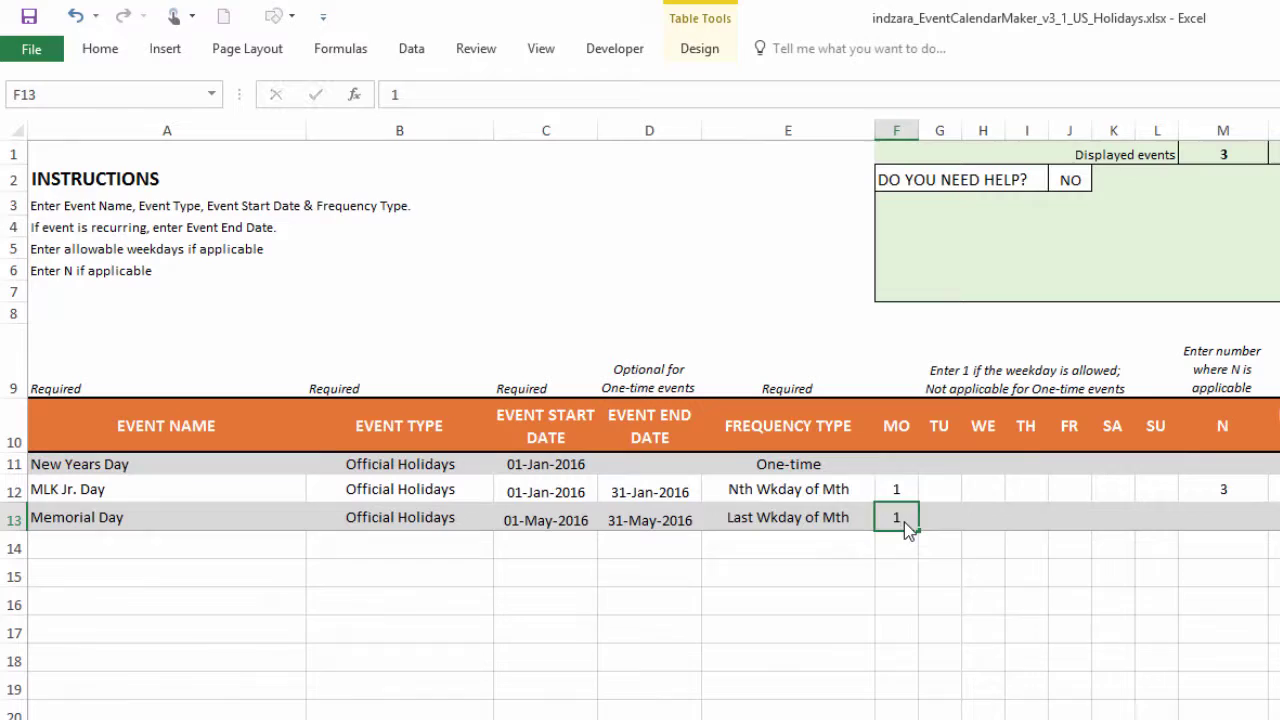
key("Tab")
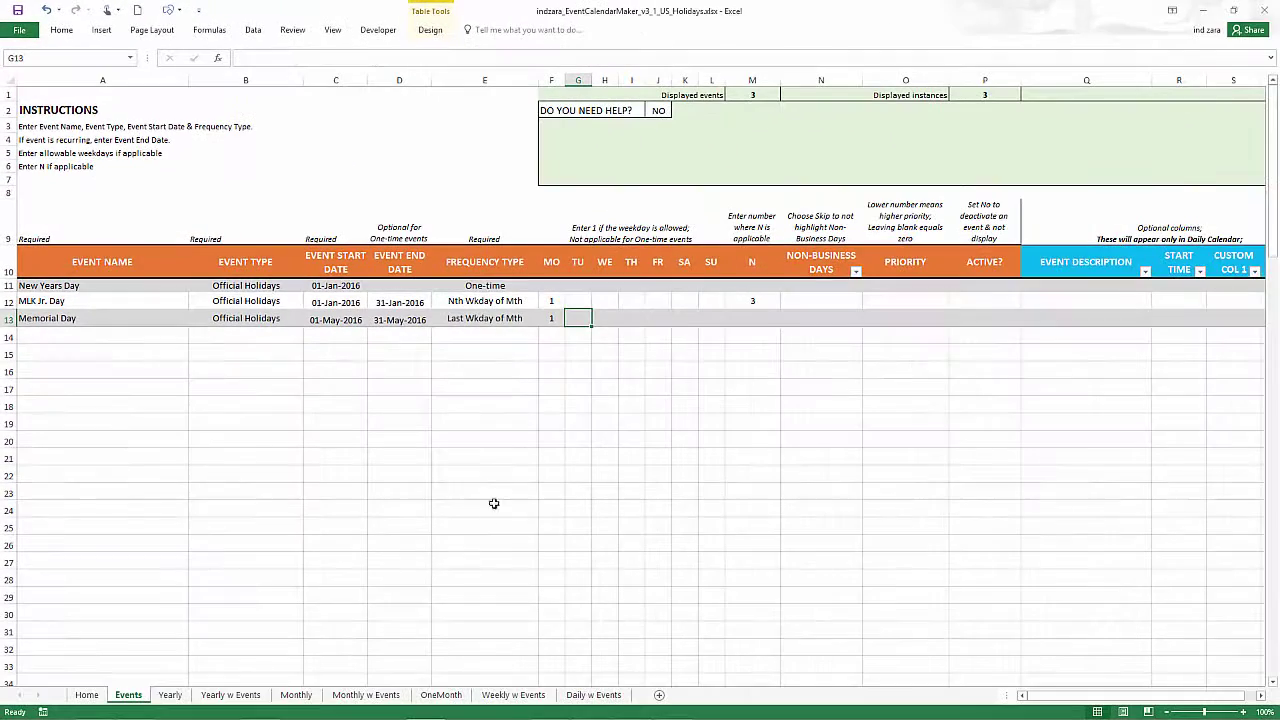
Check Memorial Day on the Yearly w Events calendar and return to the first empty event name cell on the Events sheet
left_click(230, 694)
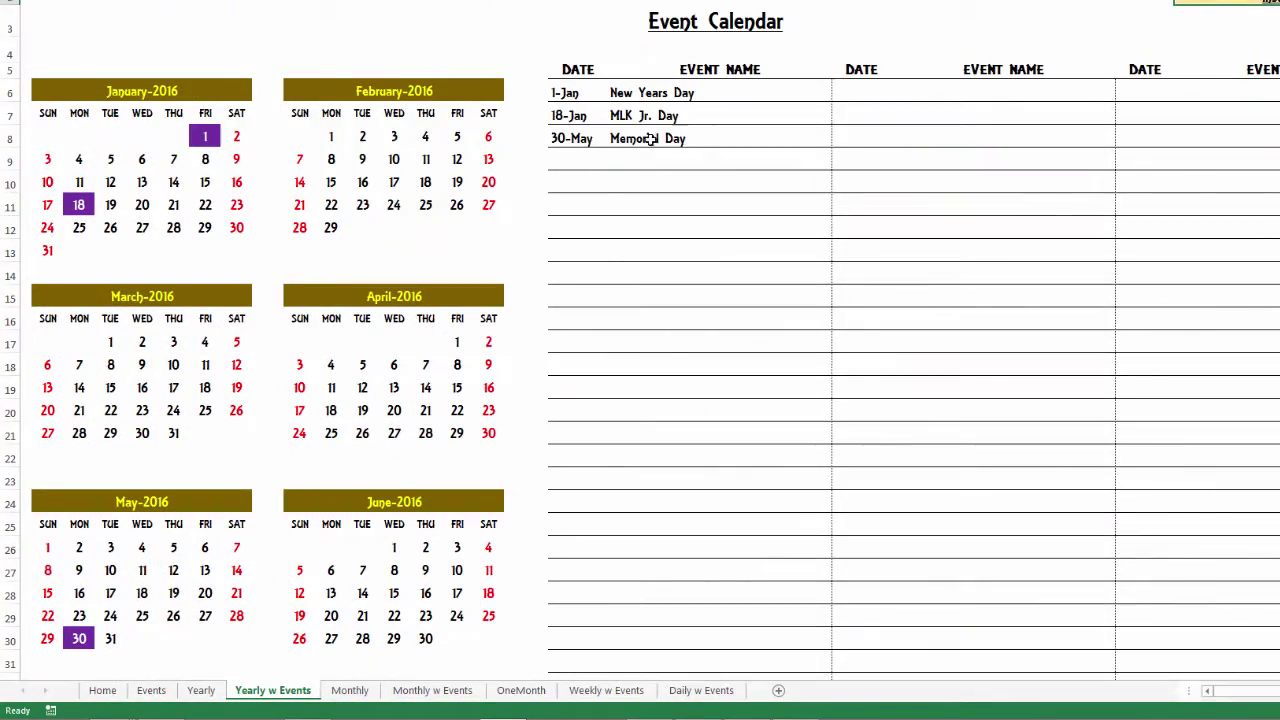
left_click(151, 690)
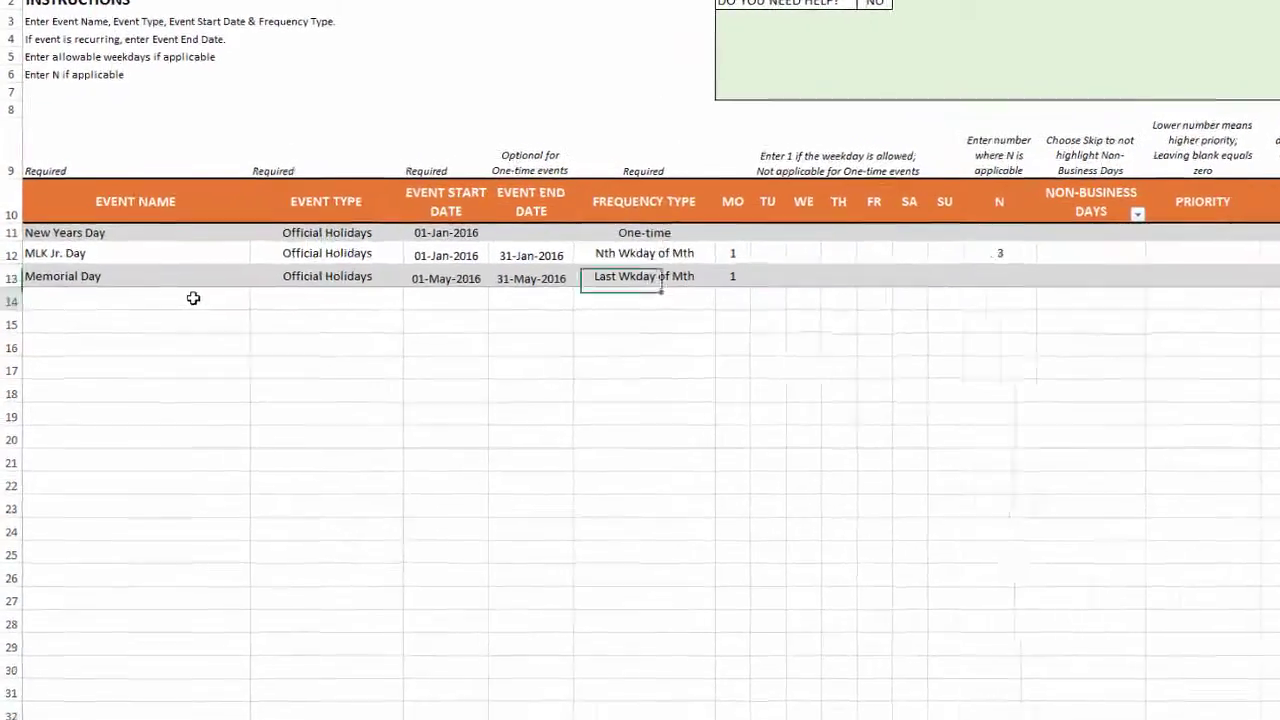
left_click(193, 298)
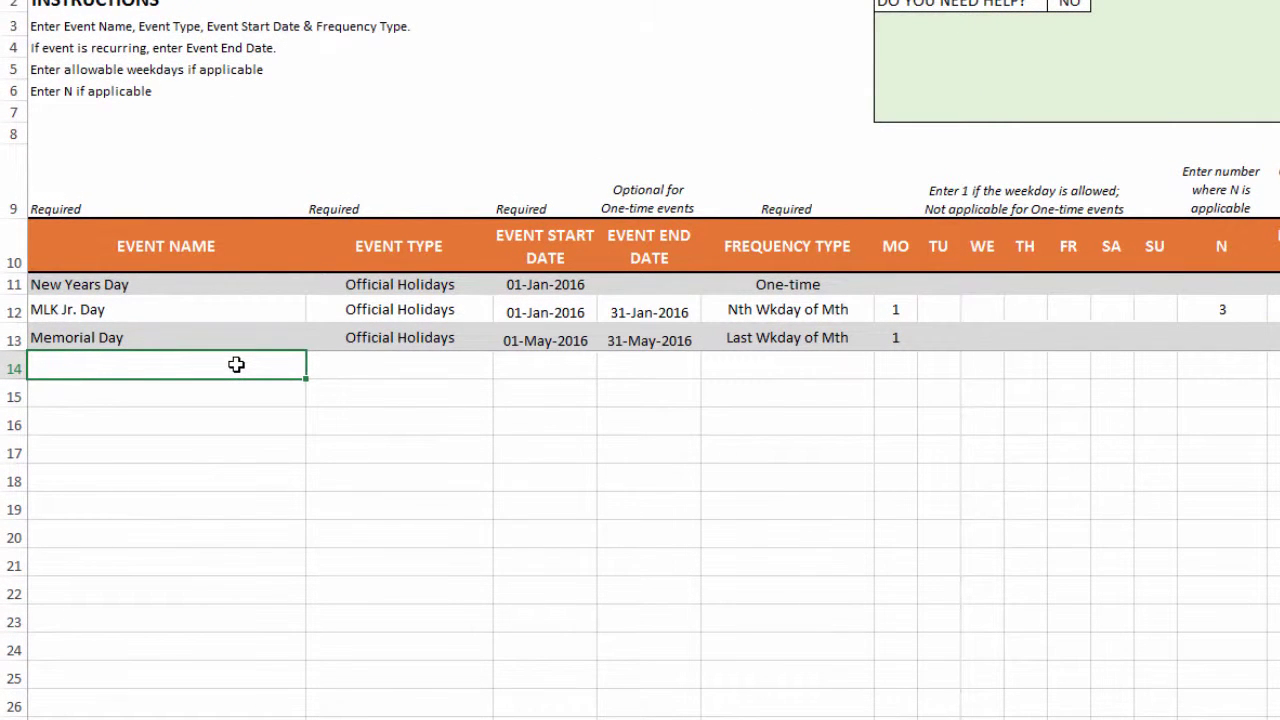
Add a fourth event named Independence Day with the event type Official Holidays
type("Independence Day")
key("Tab")
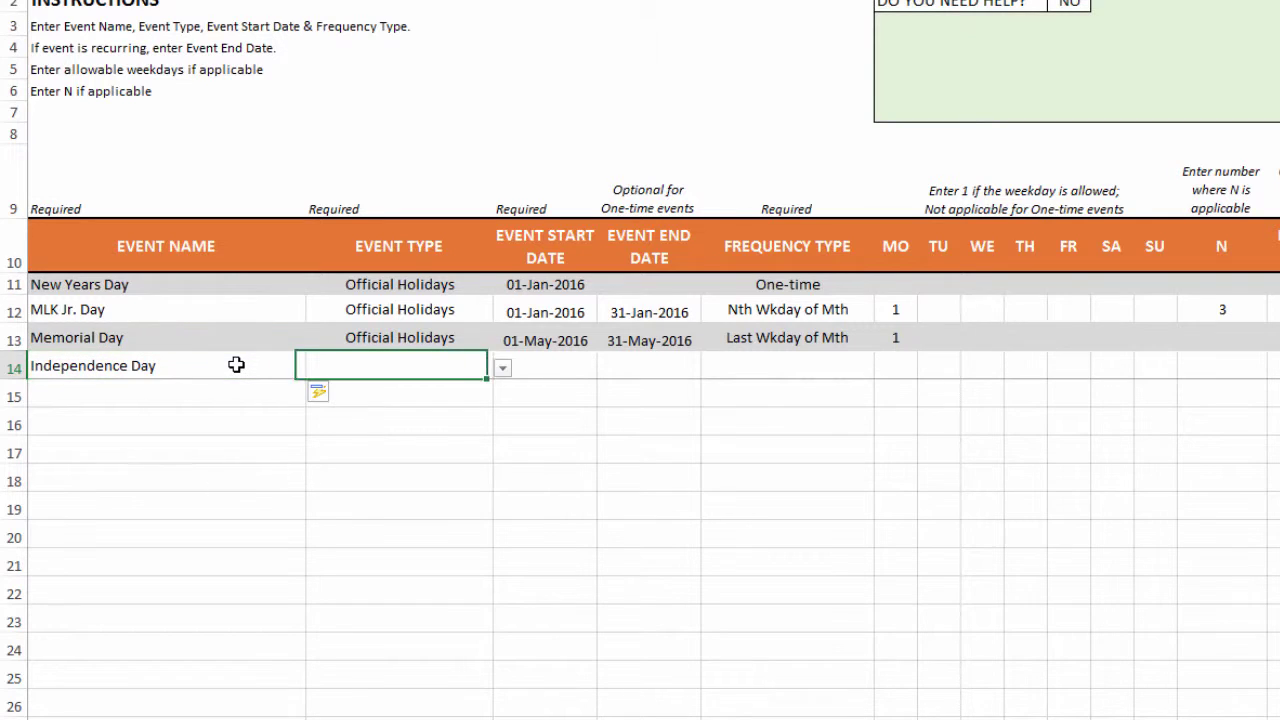
type("O")
key("Tab")
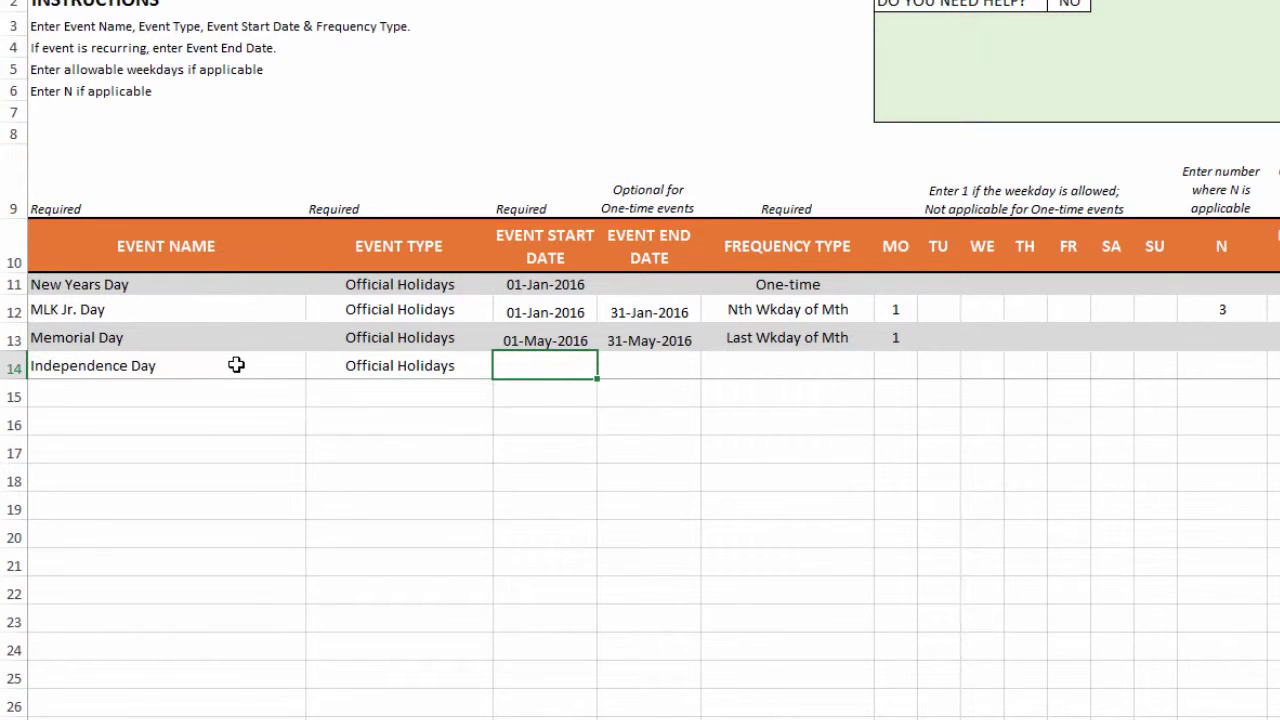
Set Independence Day's start date to 7/4/2016 and its frequency type to One-time
type("7/4/2016")
key("Tab")
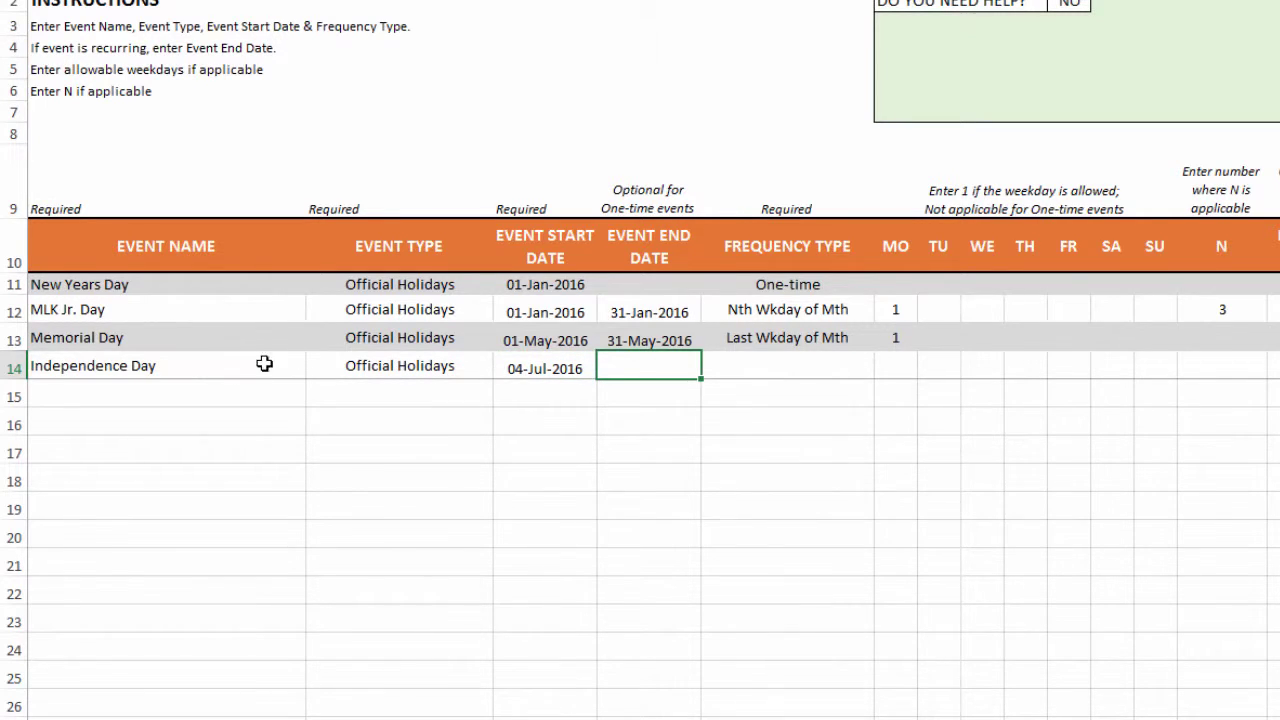
left_click(857, 365)
left_click(884, 369)
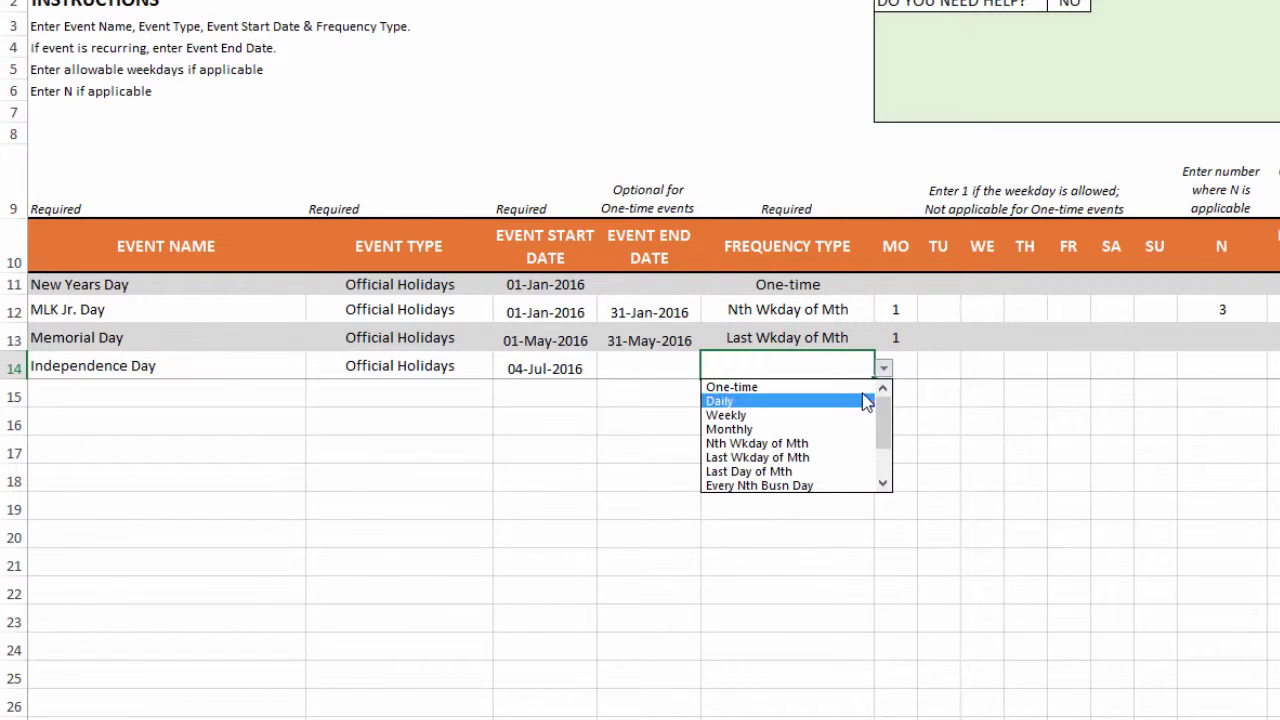
left_click(866, 399)
Add a fifth event named Labor Day with the event type Official Holidays
left_click(226, 397)
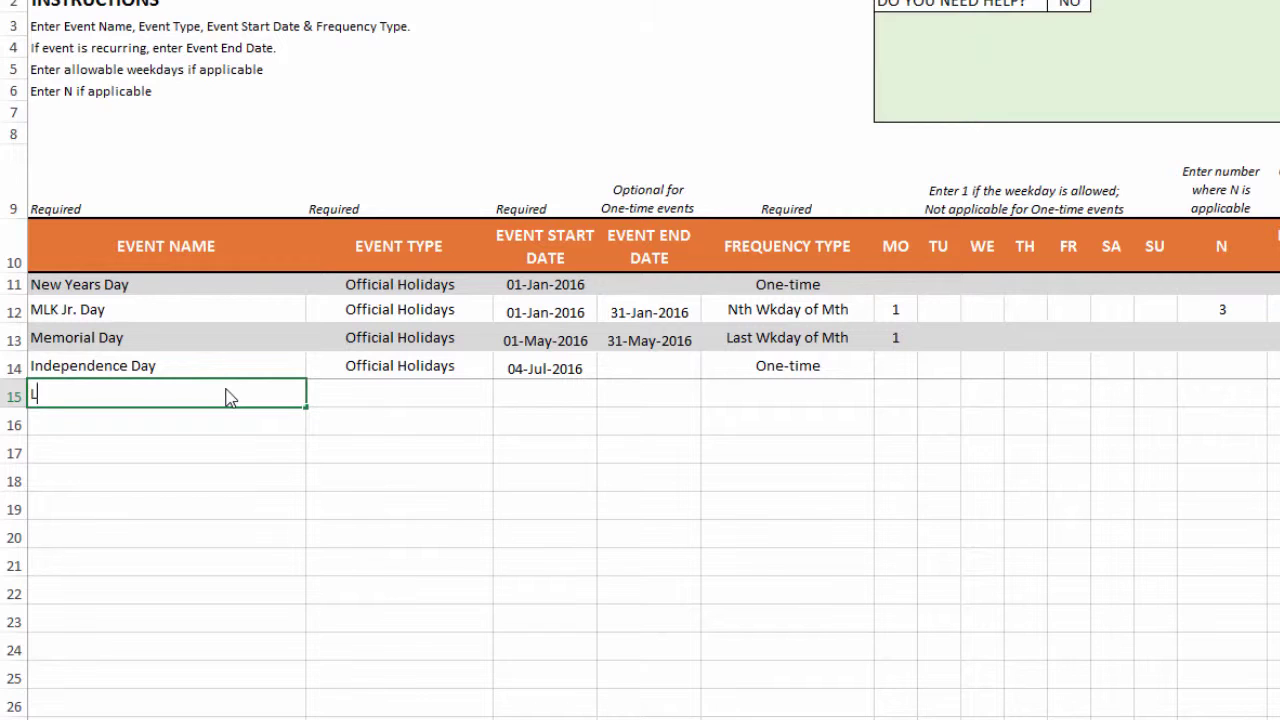
type("Labor Day")
key("Tab")
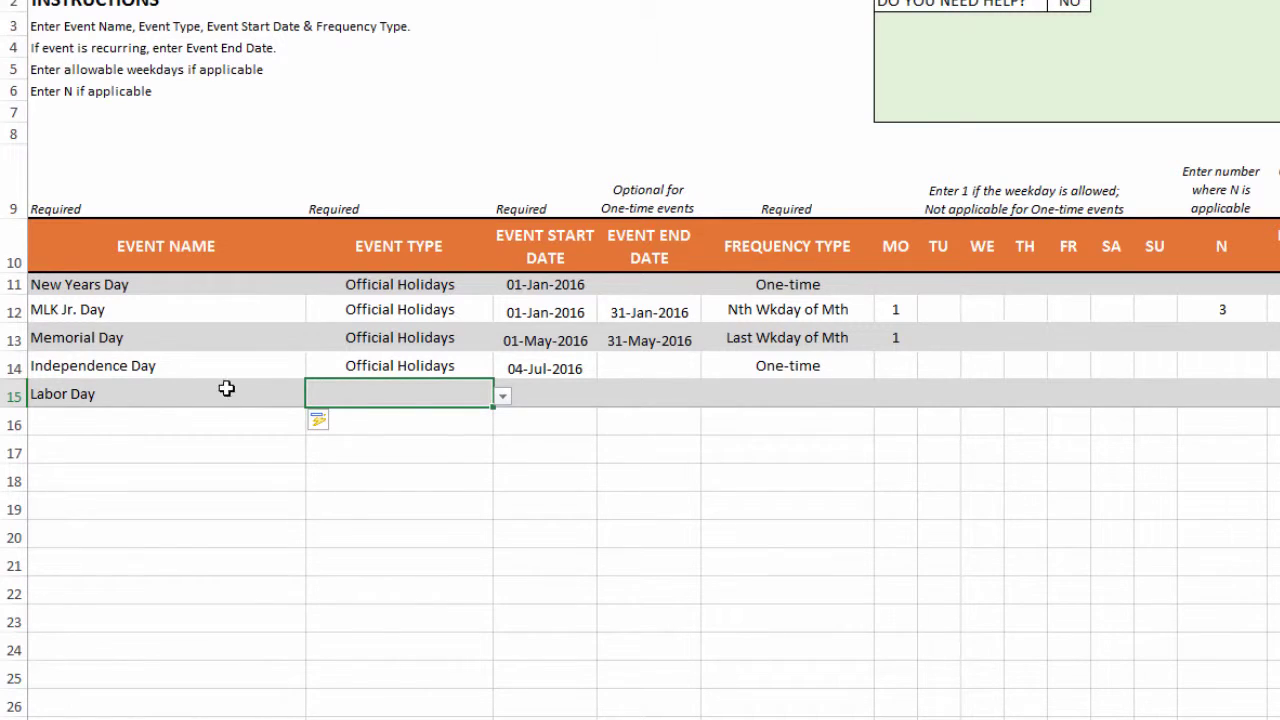
left_click(501, 396)
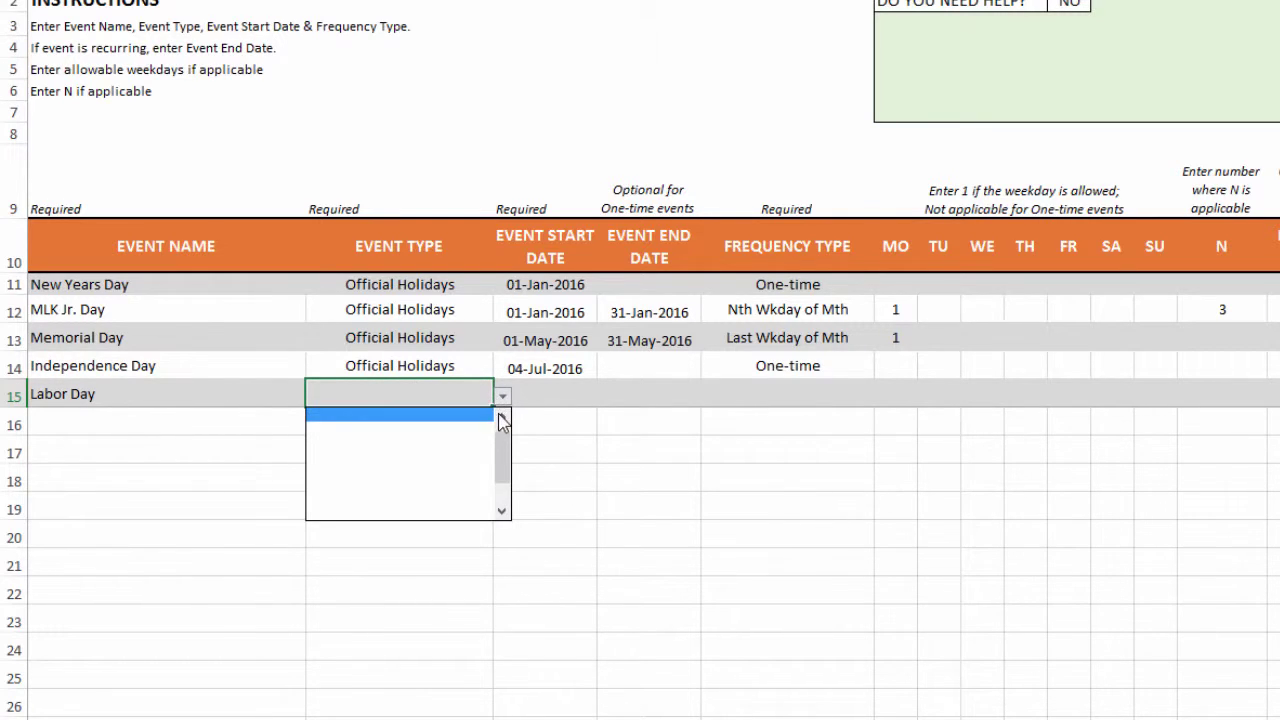
left_click(400, 414)
Set the Labor Day event's start date to 9/1/2016 and its end date to 9/30/2016
left_click(557, 391)
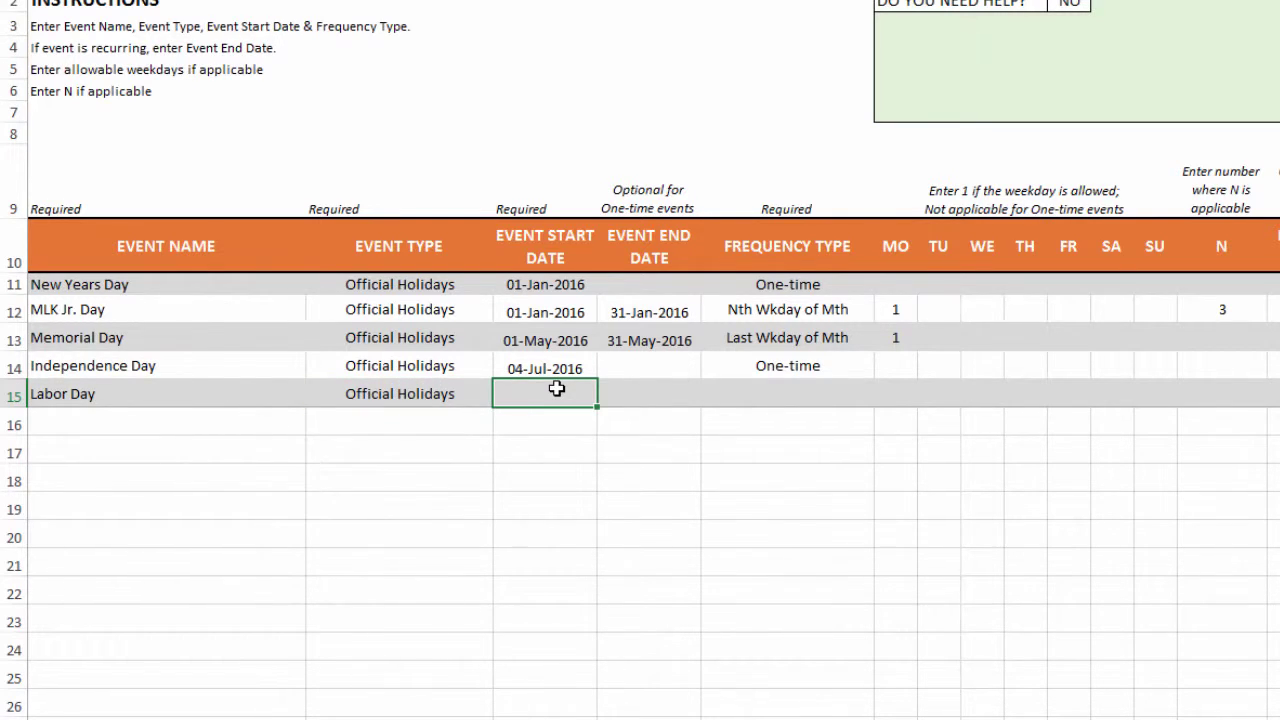
type("9/1/2016")
key("Tab")
type("9")
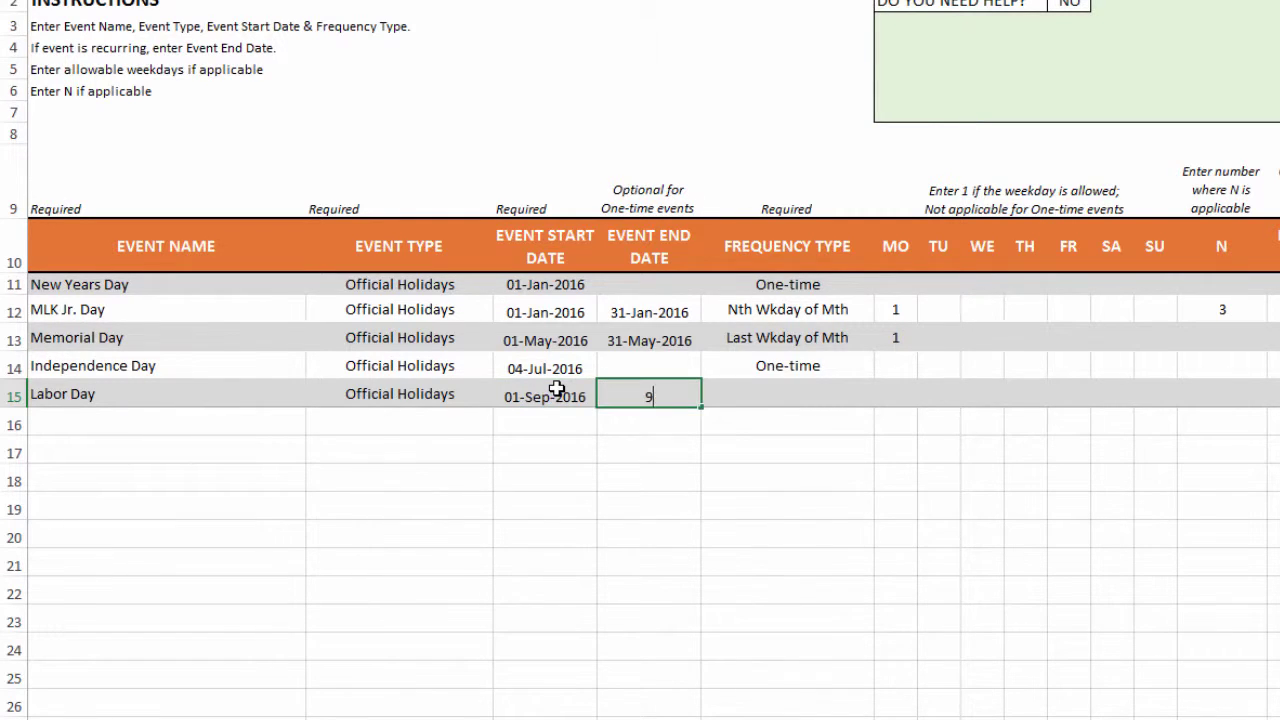
type("/30/2016")
key("Tab")
Make Labor Day recur as Nth Wkday of Mth, with 1 under MO and N set to 1
left_click(884, 398)
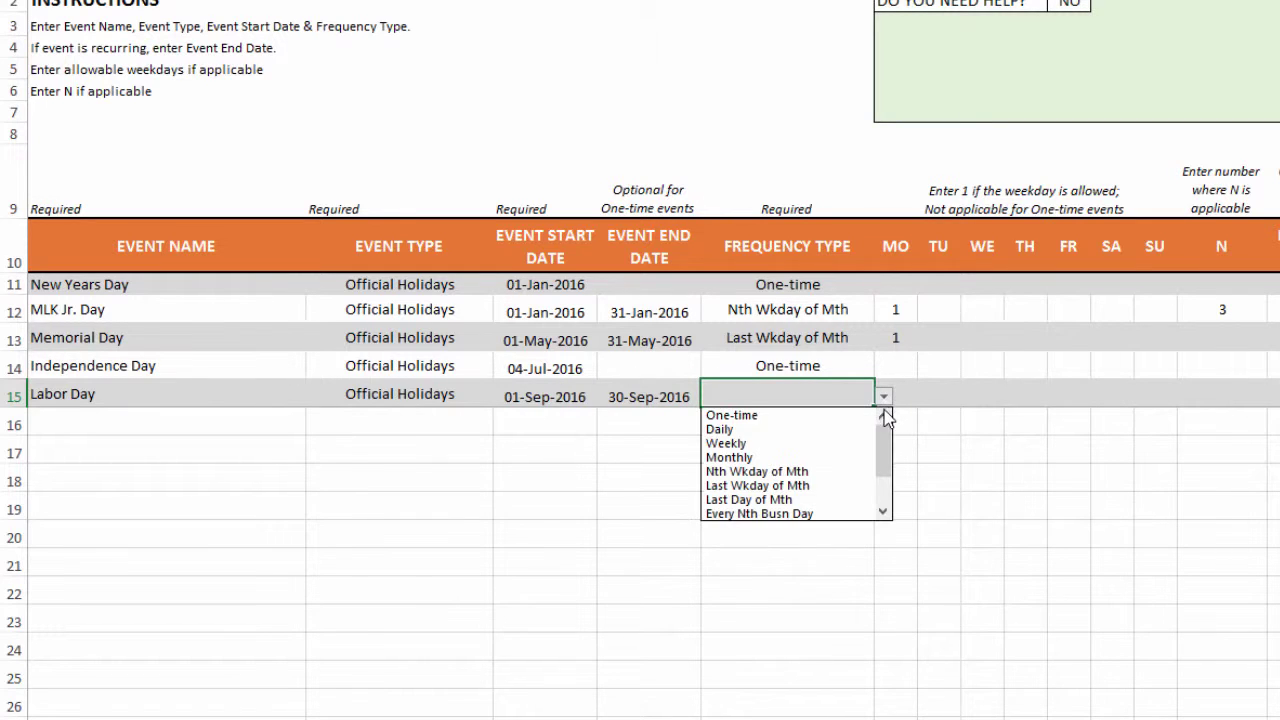
left_click(840, 472)
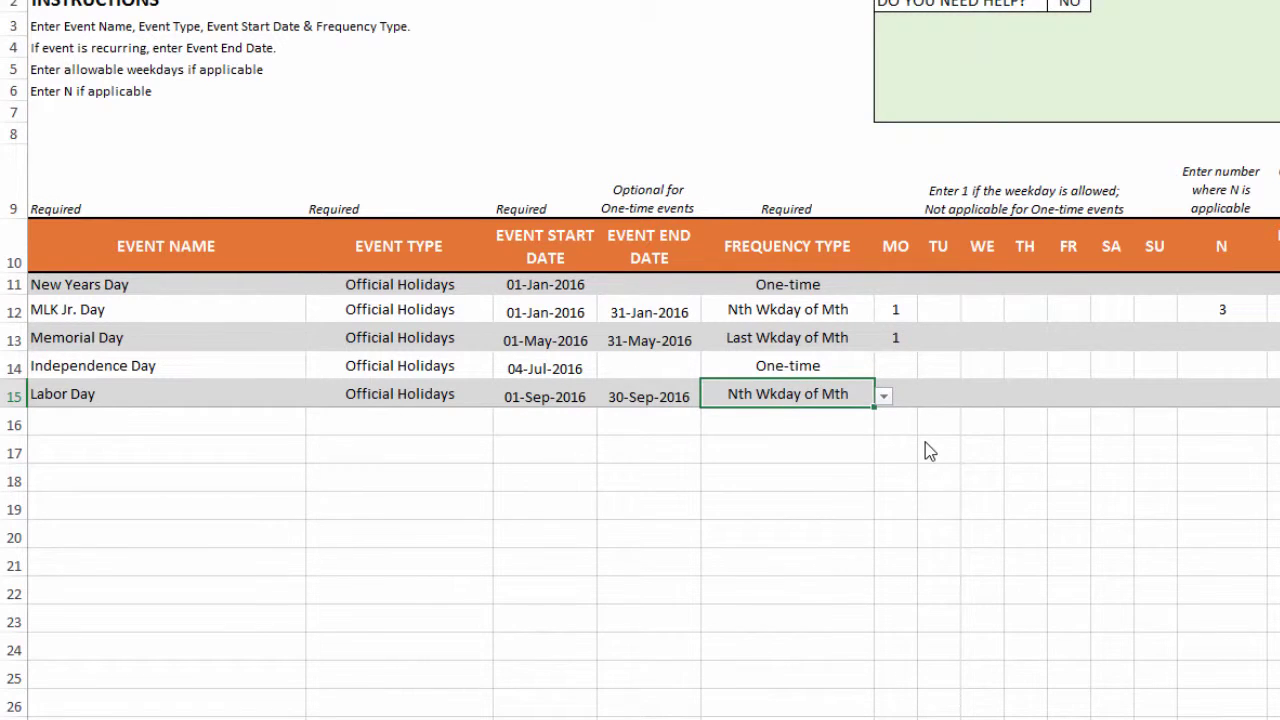
left_click(913, 393)
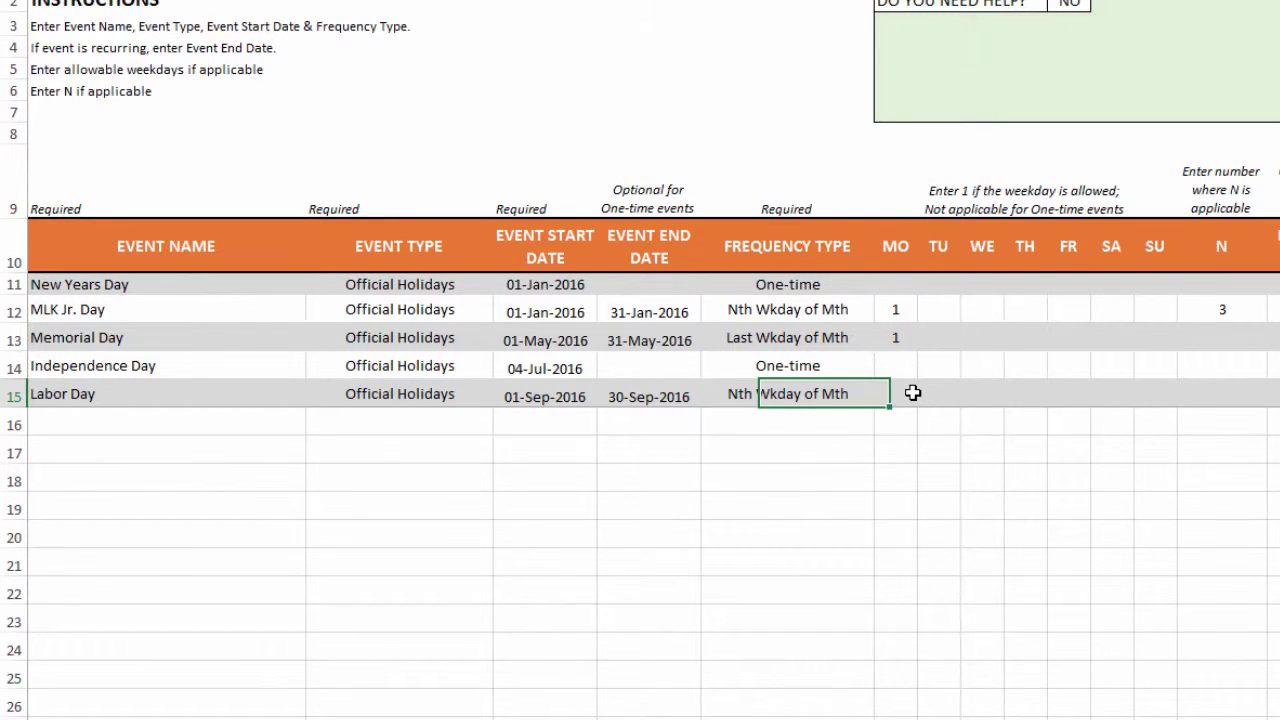
type("1")
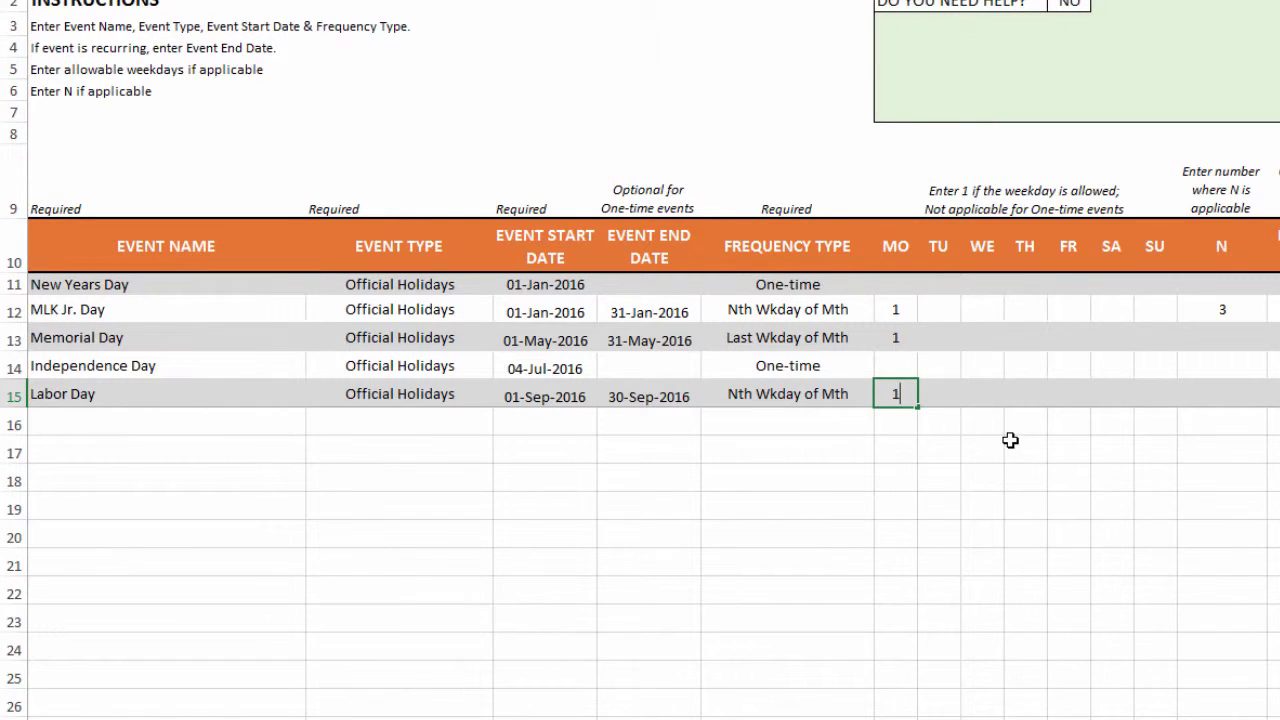
left_click(1202, 401)
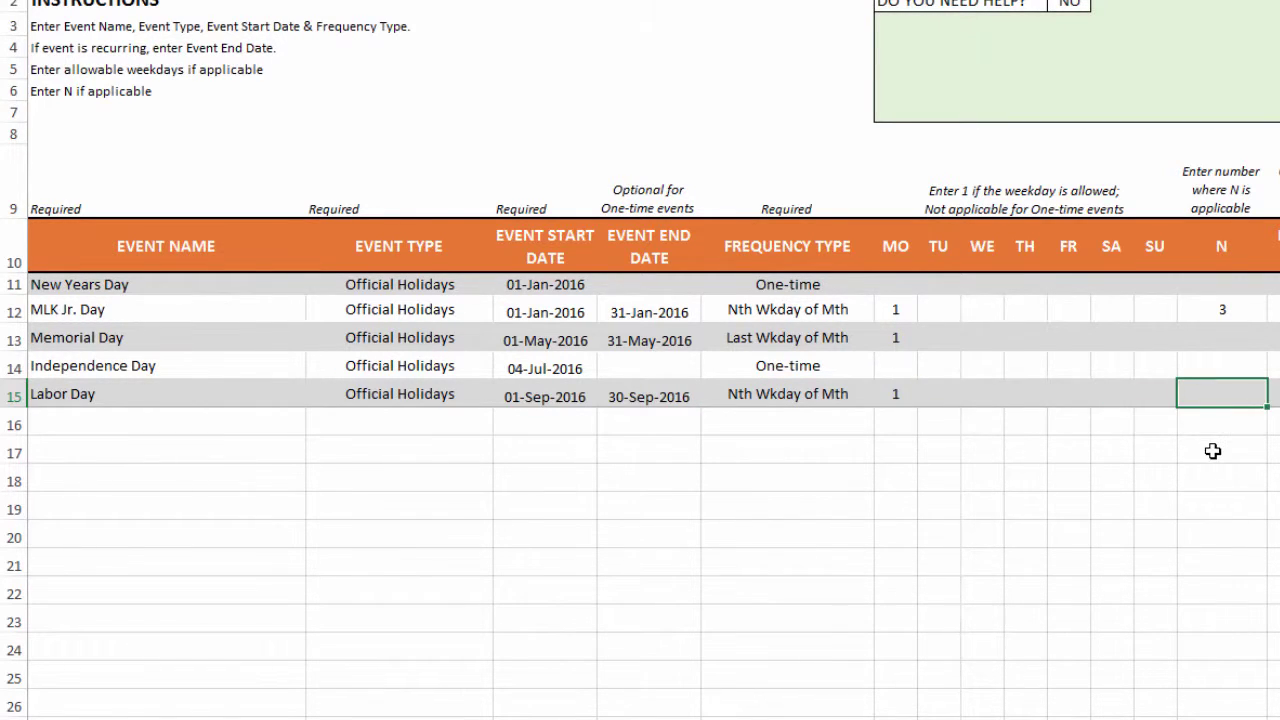
type("1")
key("Return")
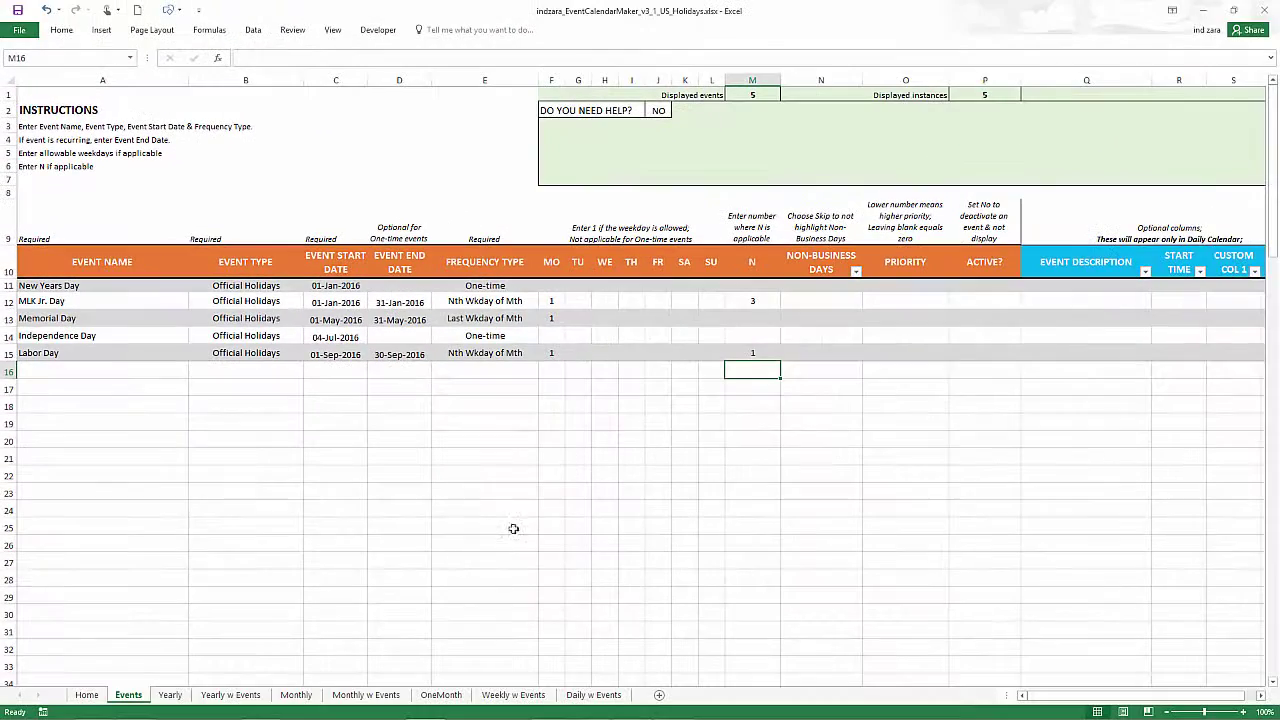
Check Independence Day and Labor Day in the event list and month grids of the Yearly w Events calendar
left_click(231, 694)
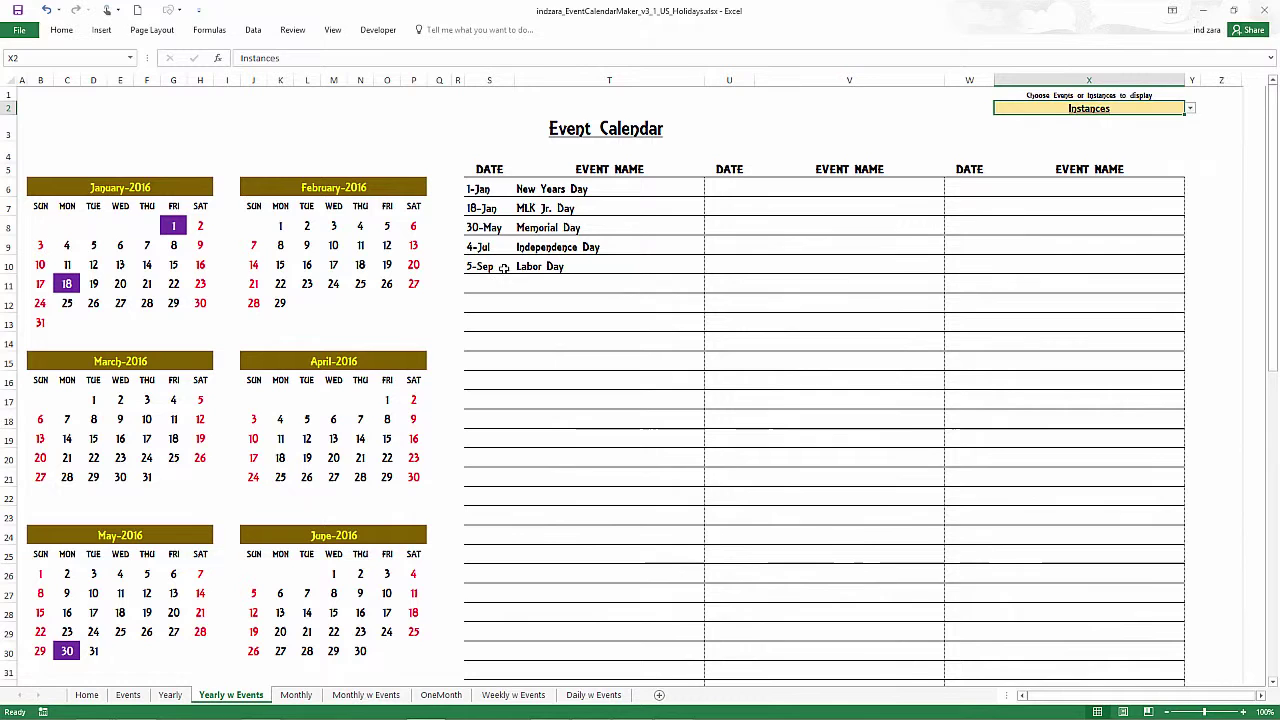
left_click(441, 296)
scroll(441, 296, "down", 6)
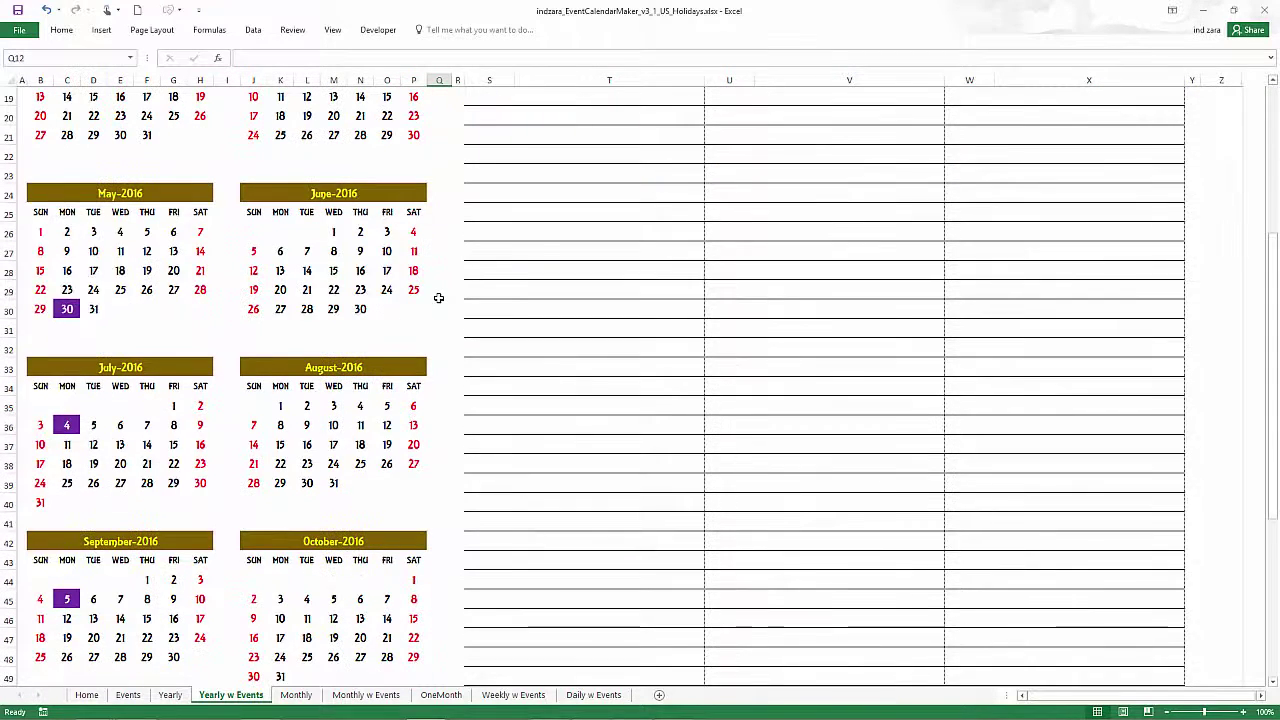
scroll(100, 443, "down", 2)
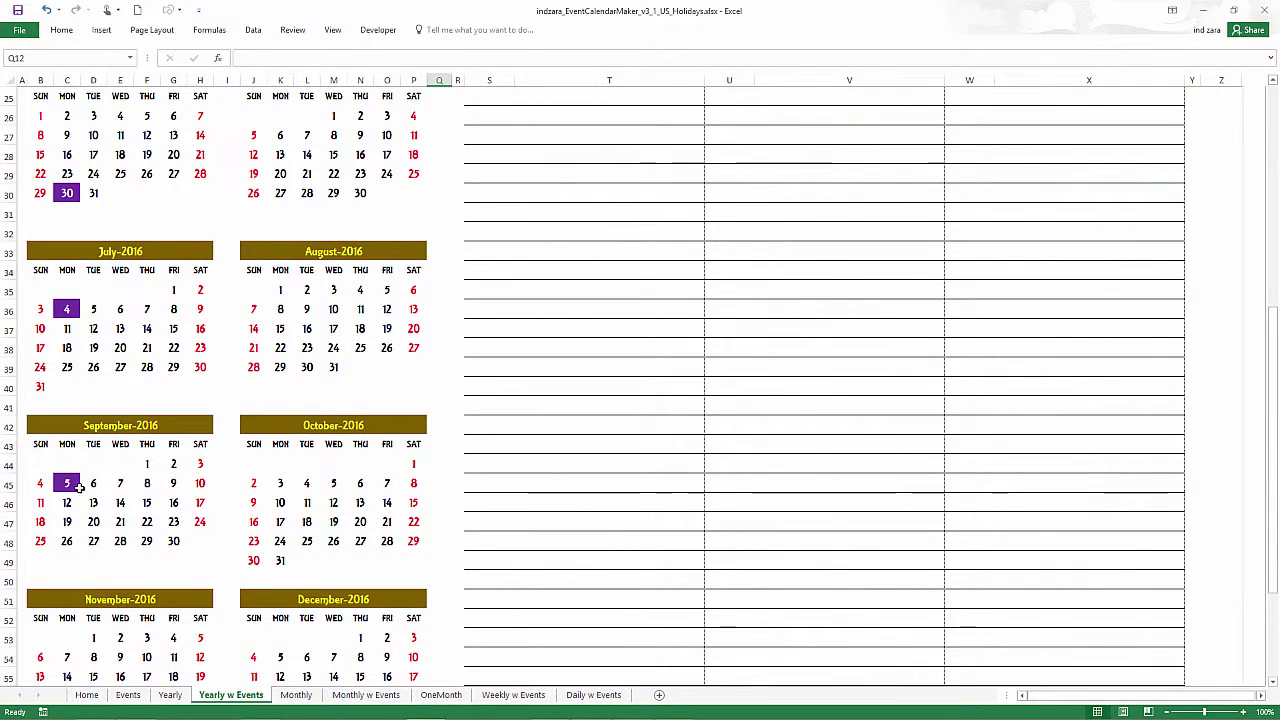
scroll(95, 475, "up", 8)
scroll(100, 476, "down", 2)
scroll(100, 476, "down", 7)
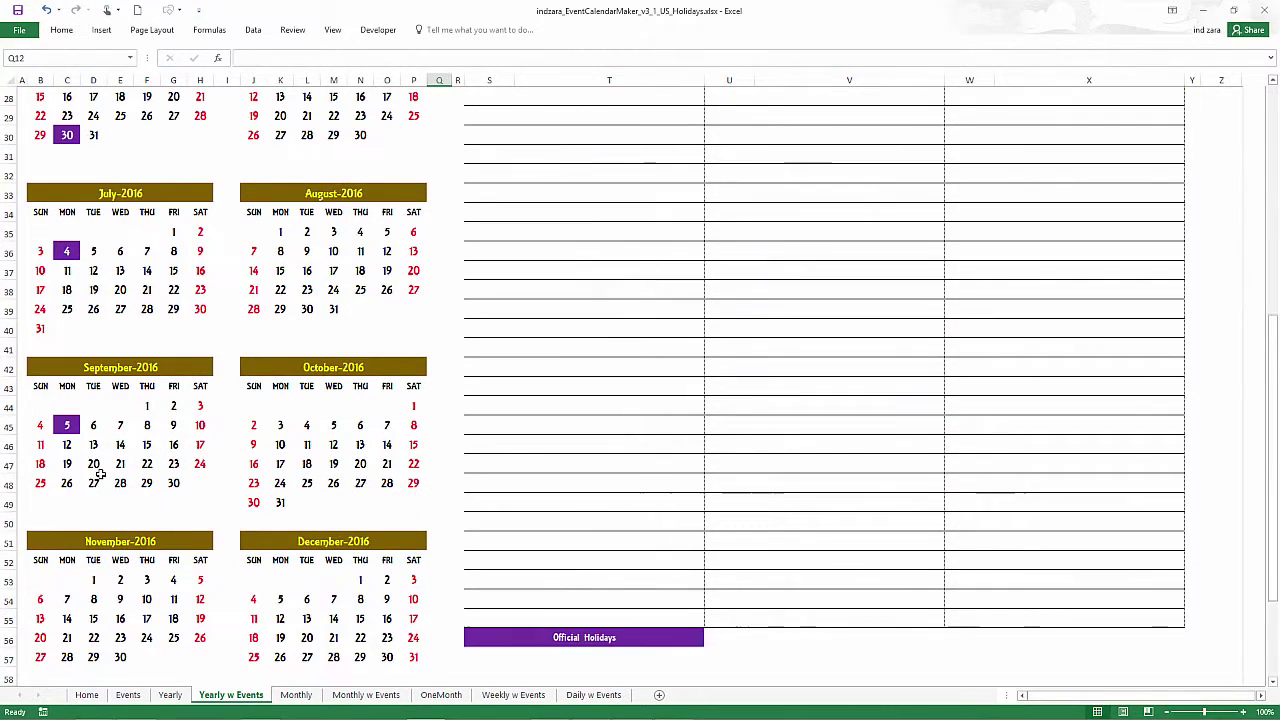
Add a sixth event named Veterans Day with the event type Official Holidays on the Events sheet
left_click(128, 694)
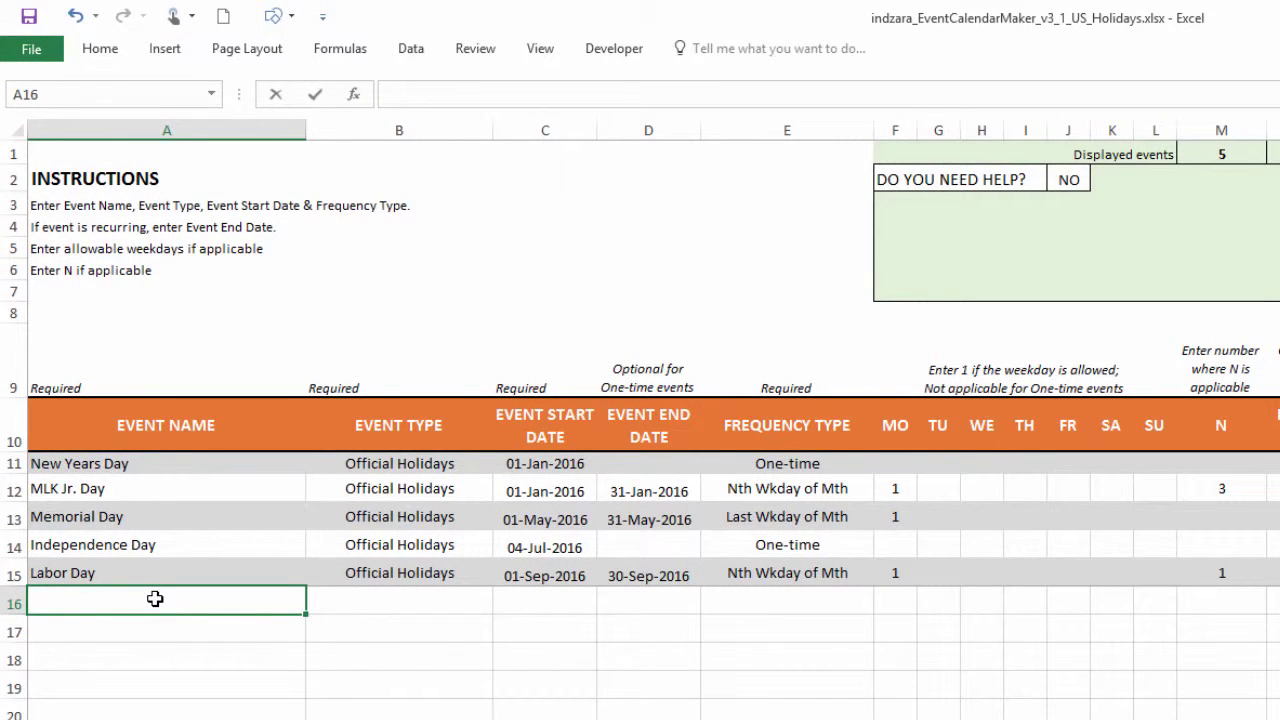
type("Veterans Day")
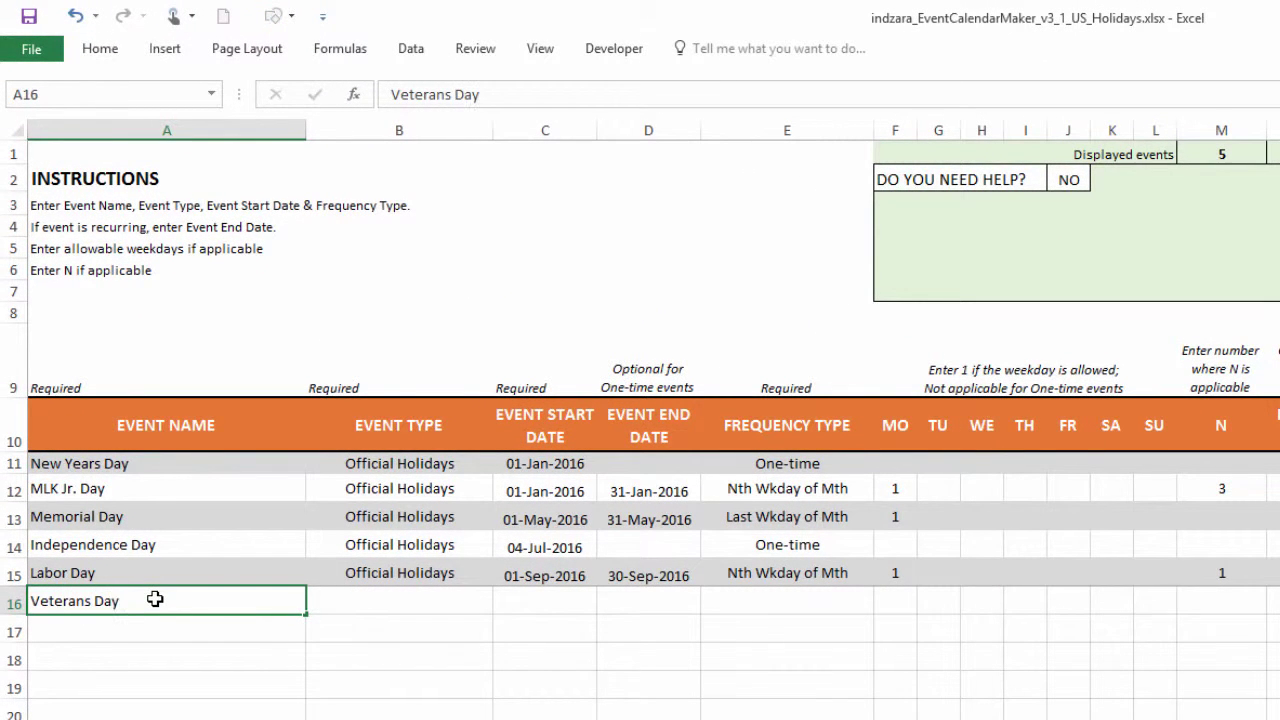
key("ctrl+Return")
key("Tab")
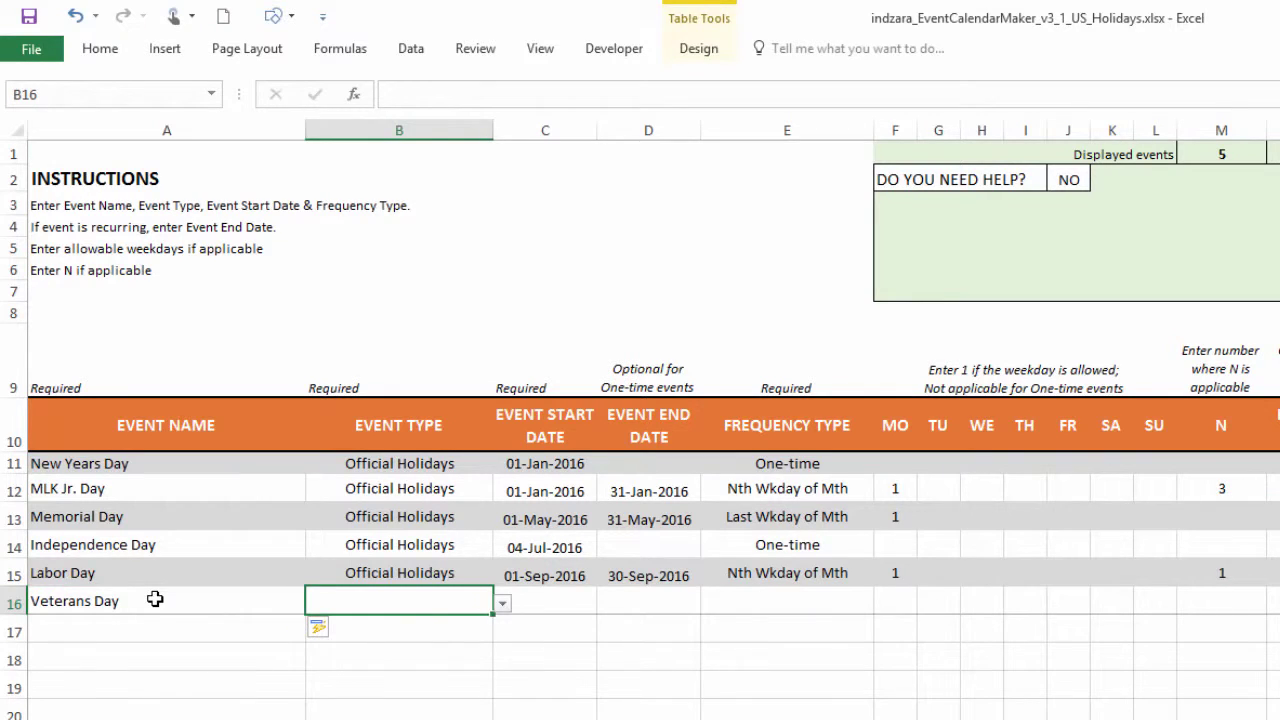
type("Official Holidays")
key("Tab")
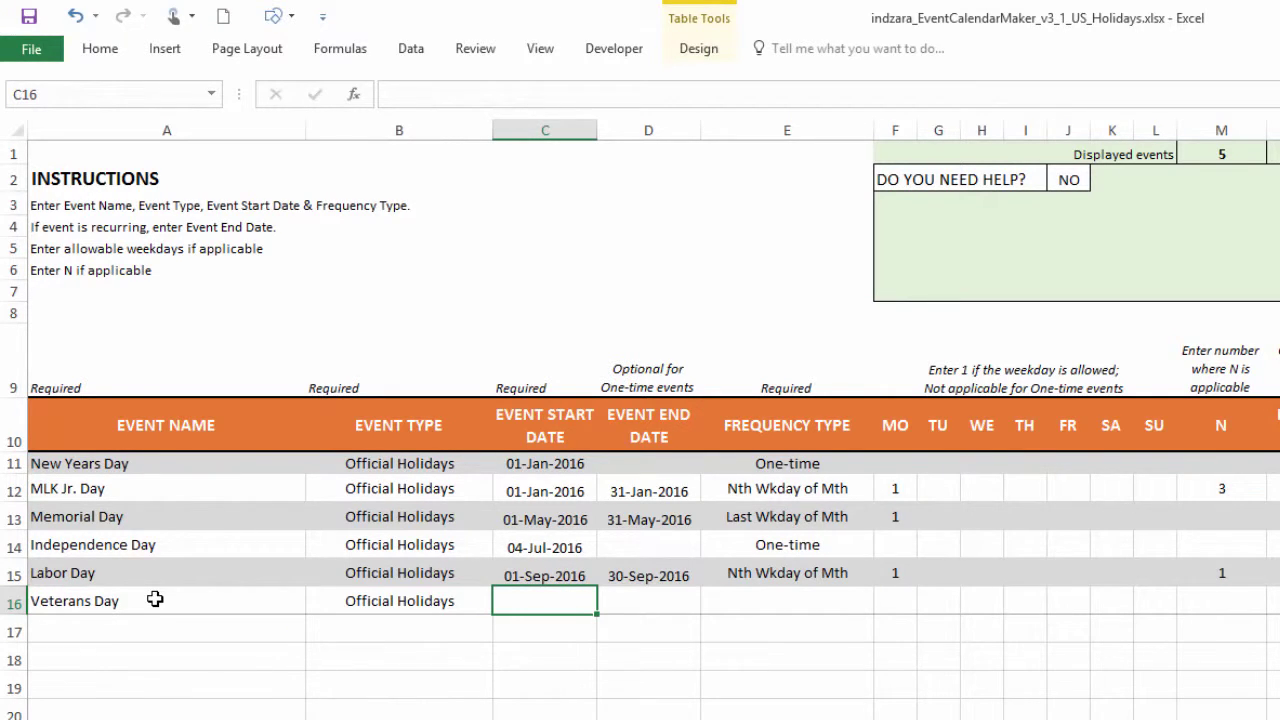
Set the Veterans Day event's start date to 11/11/2016 and its frequency type to One-time
type("11/11/2016")
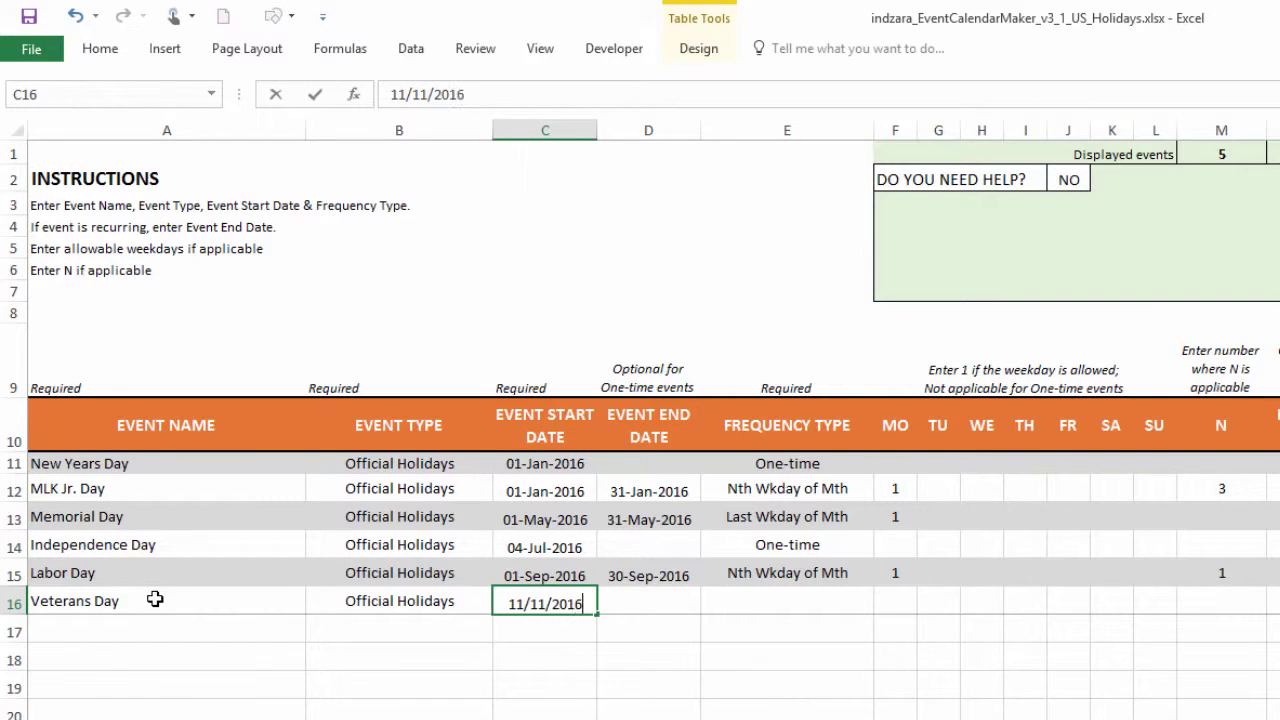
key("Tab")
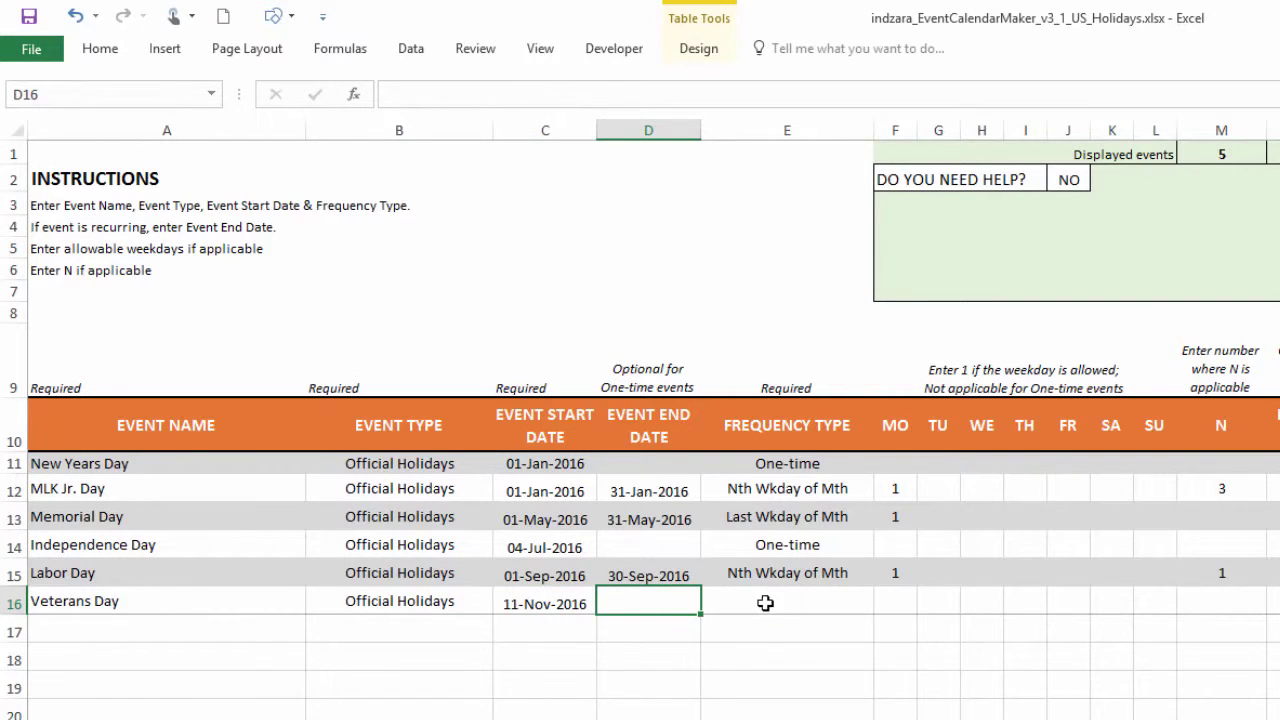
key("Tab")
left_click(885, 607)
left_click(760, 620)
Add a seventh event named Thanksgiving with the event type Official Holidays
left_click(165, 645)
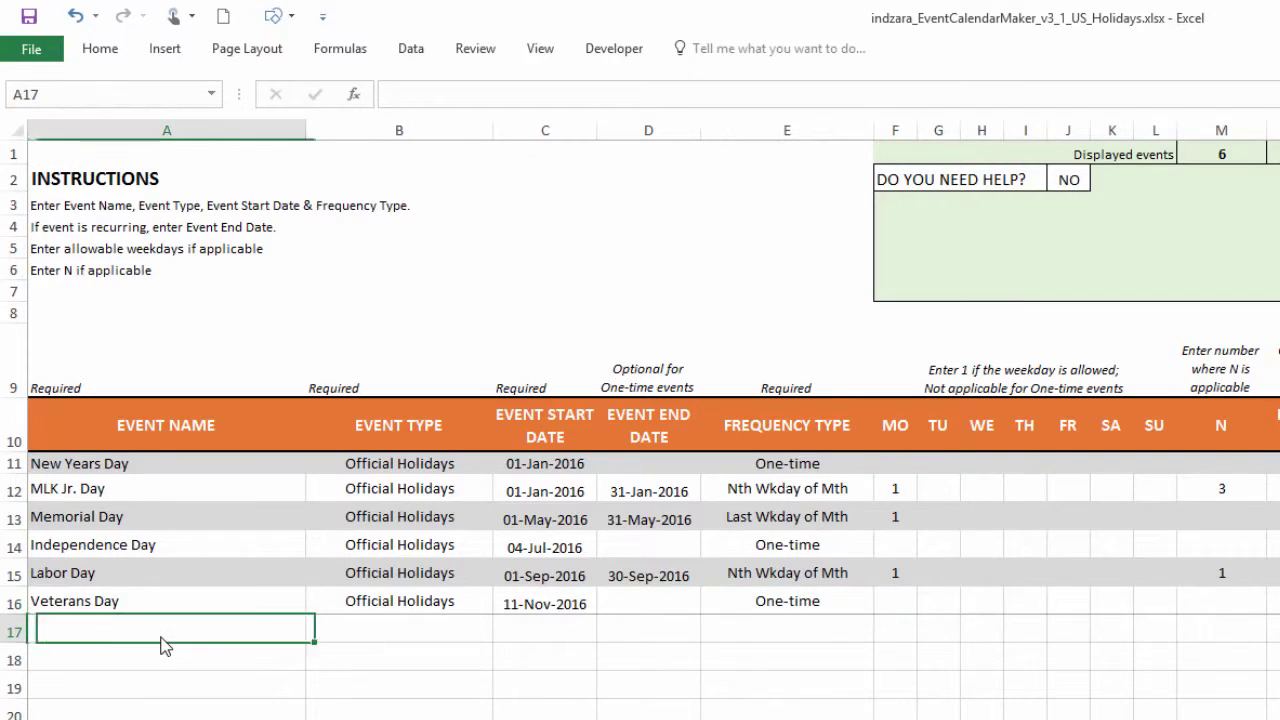
type("Thanksgiving")
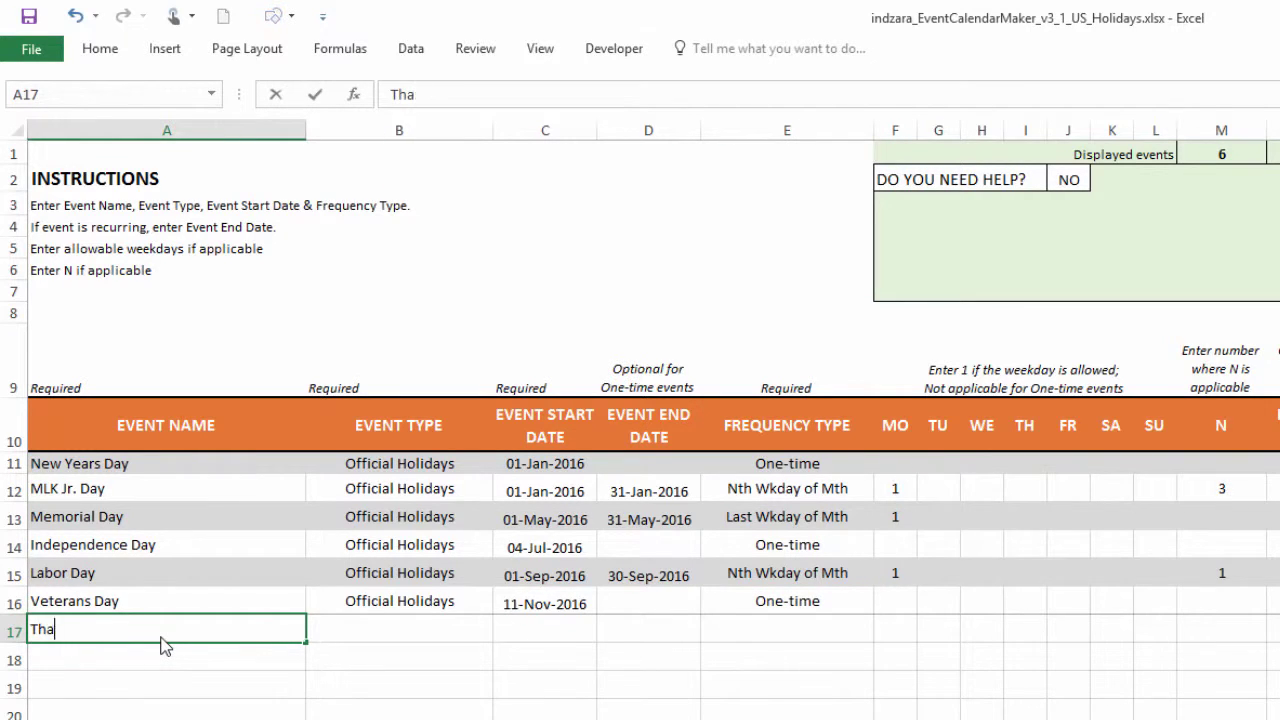
key("ctrl+Return")
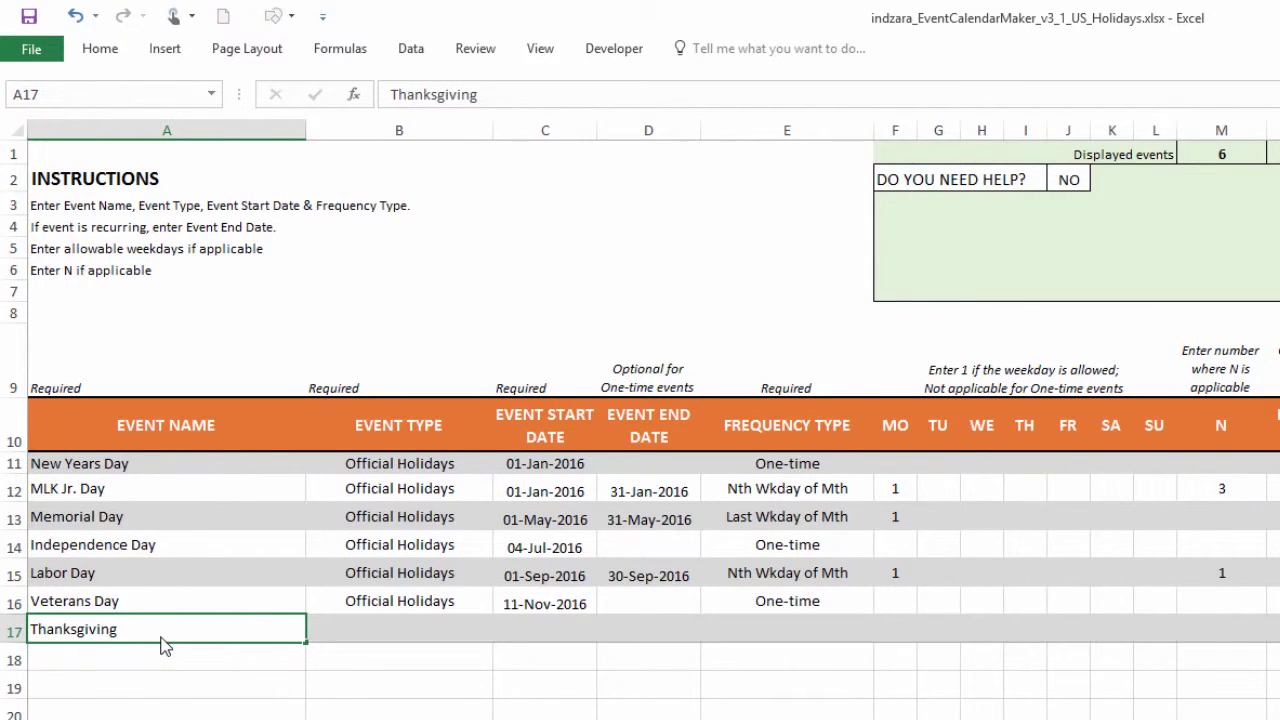
key("Tab")
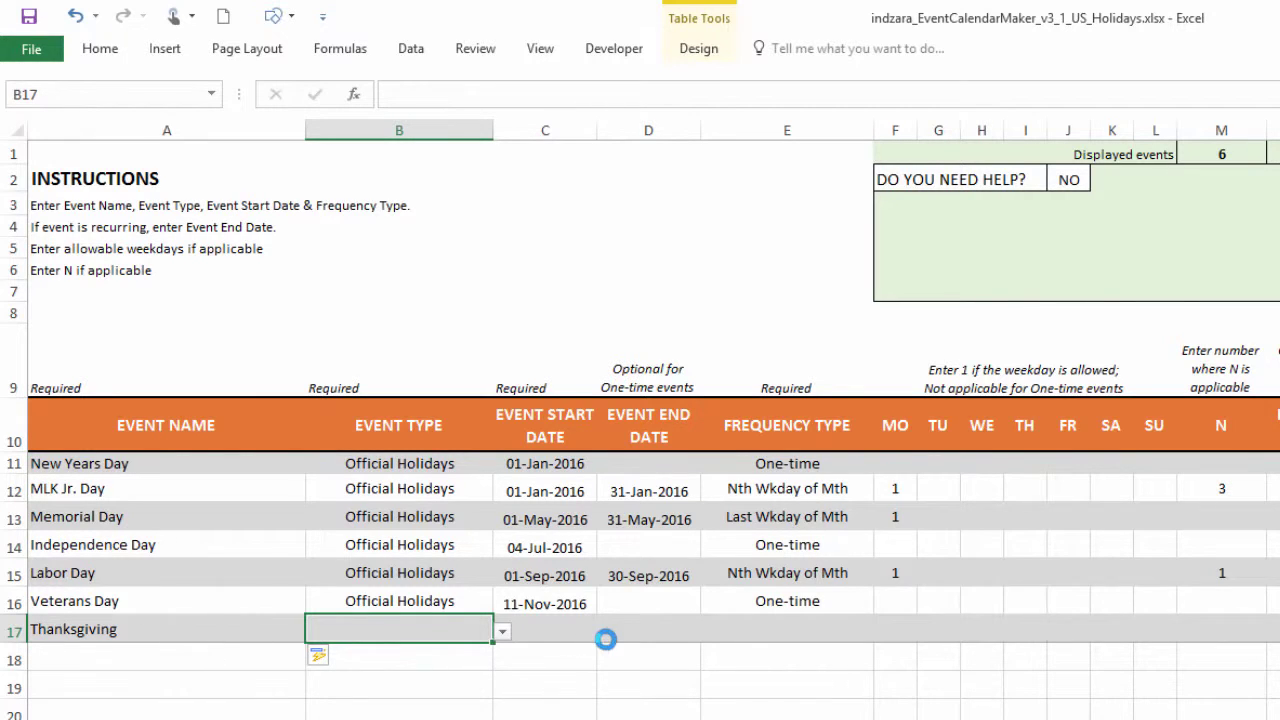
type("O")
key("Tab")
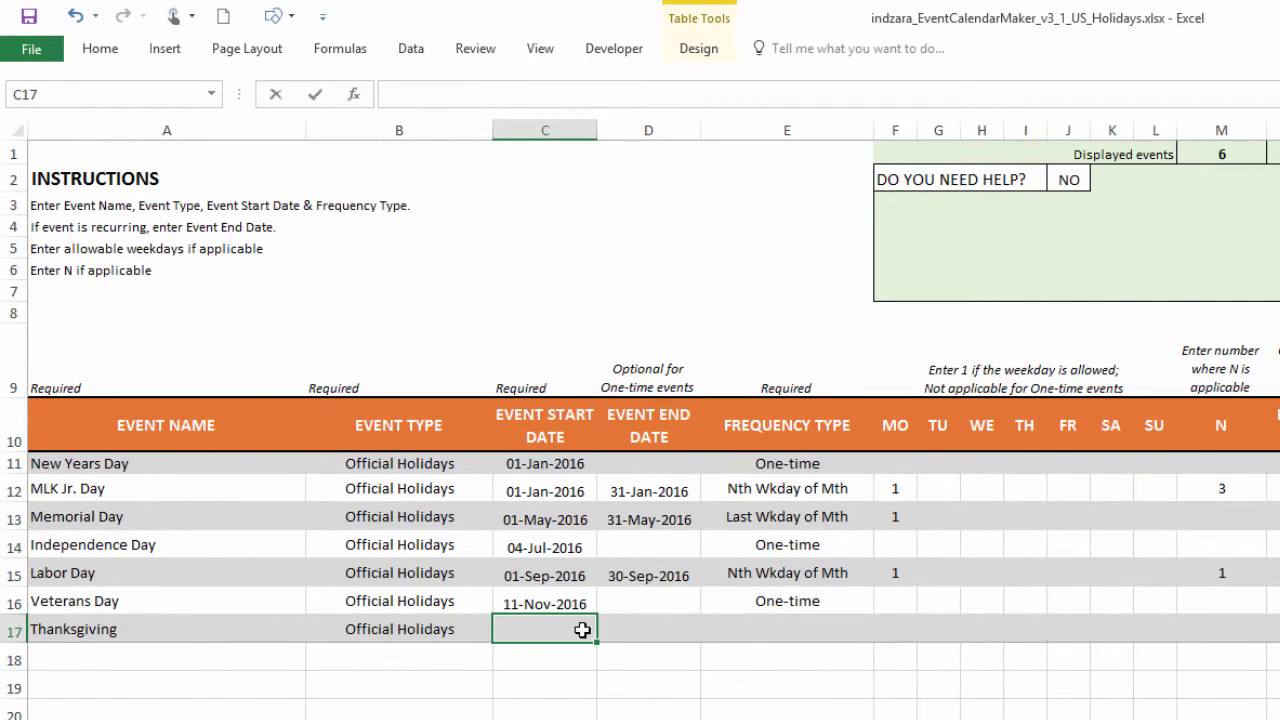
Set the Thanksgiving event's start date to 11/1/2016 and its end date to 11/30/2016
type("11/1/201")
key("BackSpace")
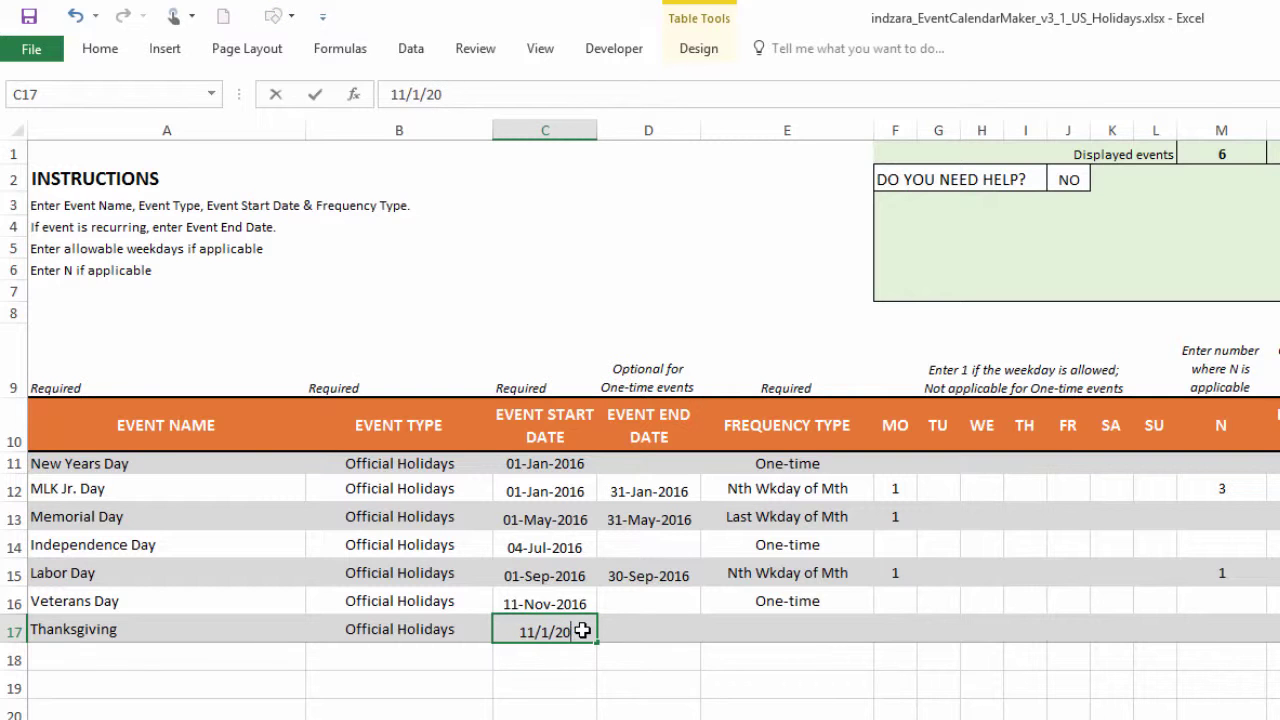
type("16")
key("Tab")
type("11")
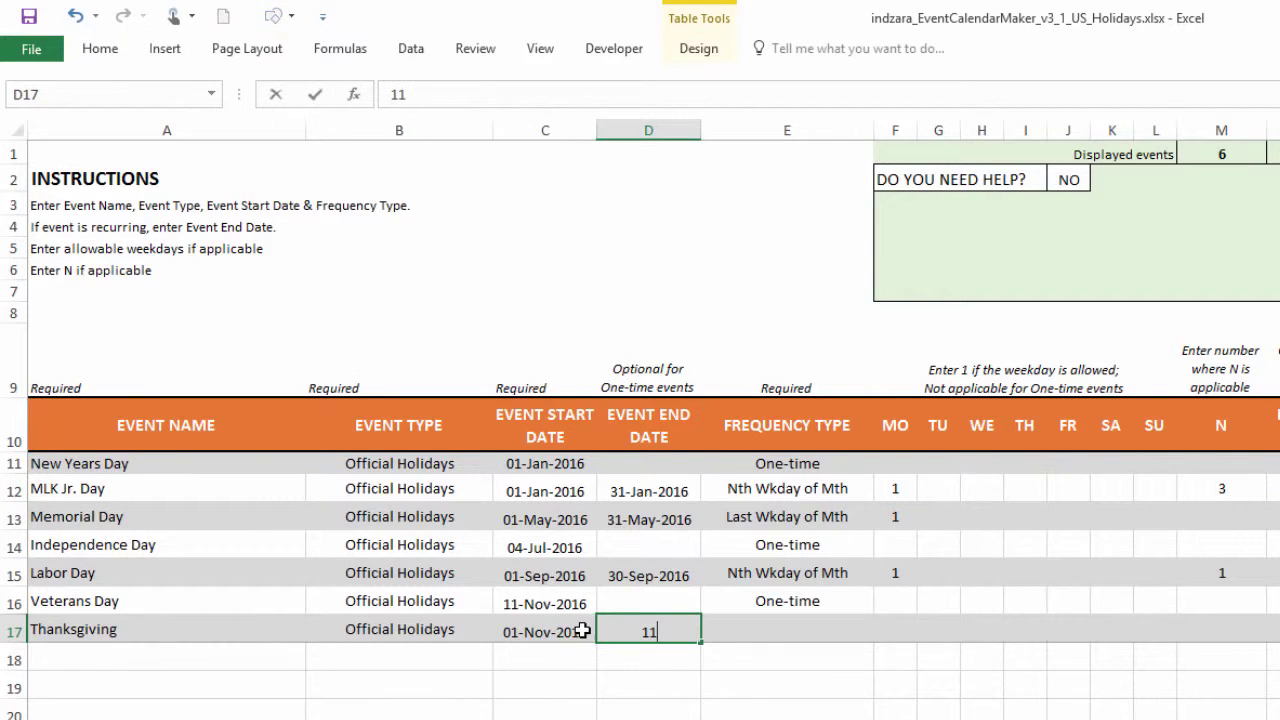
type("/30/2016")
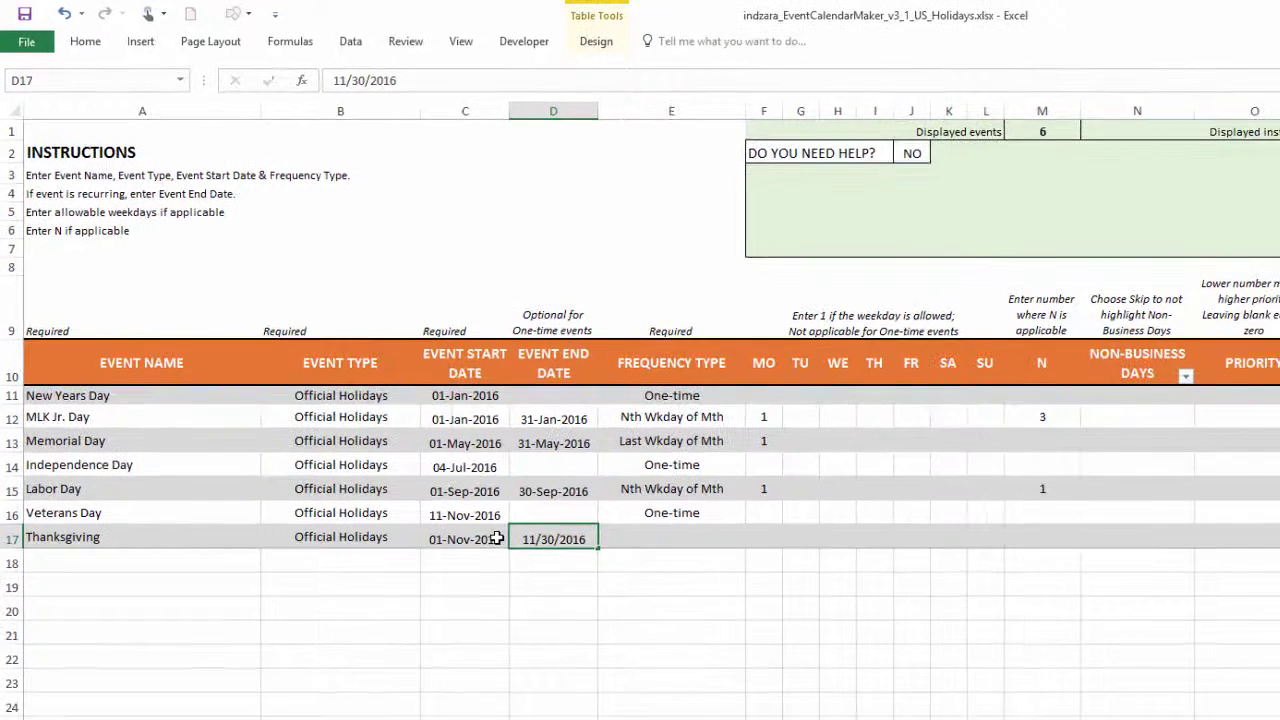
key("Tab")
Make Thanksgiving recur as Nth Wkday of Mth, with 1 under TH and N set to 4
left_click(753, 539)
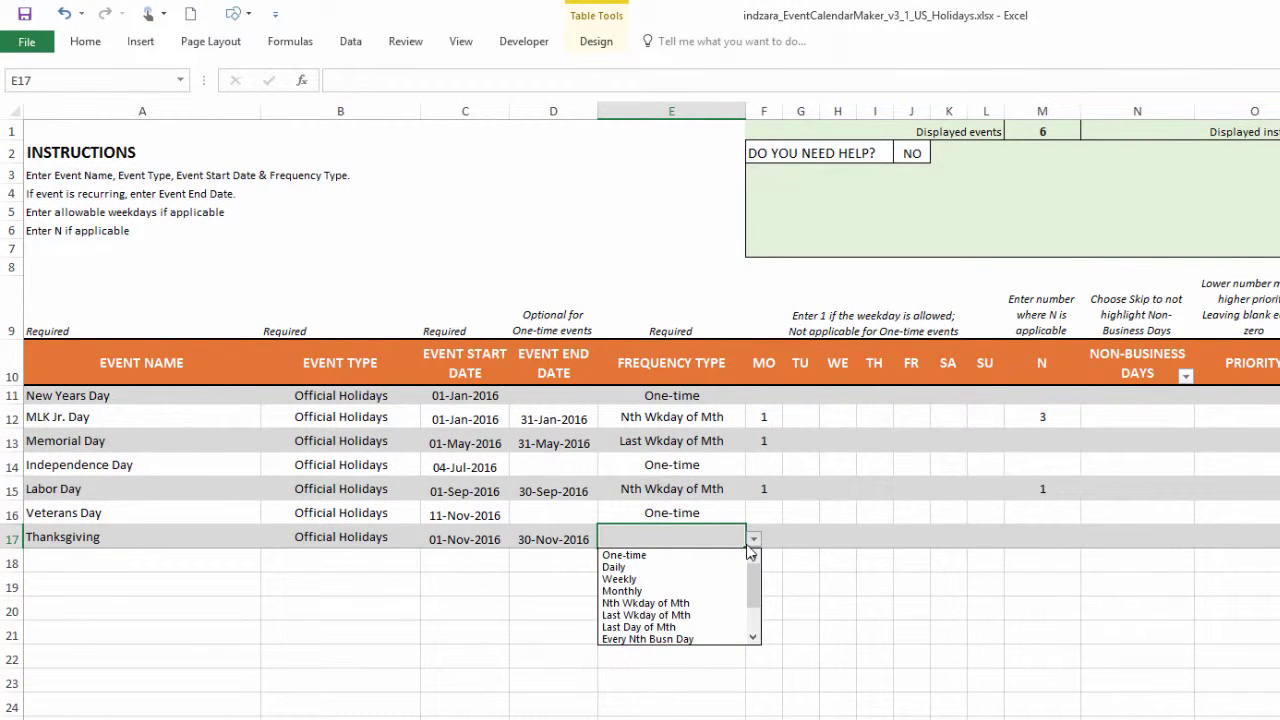
left_click(734, 603)
left_click(779, 538)
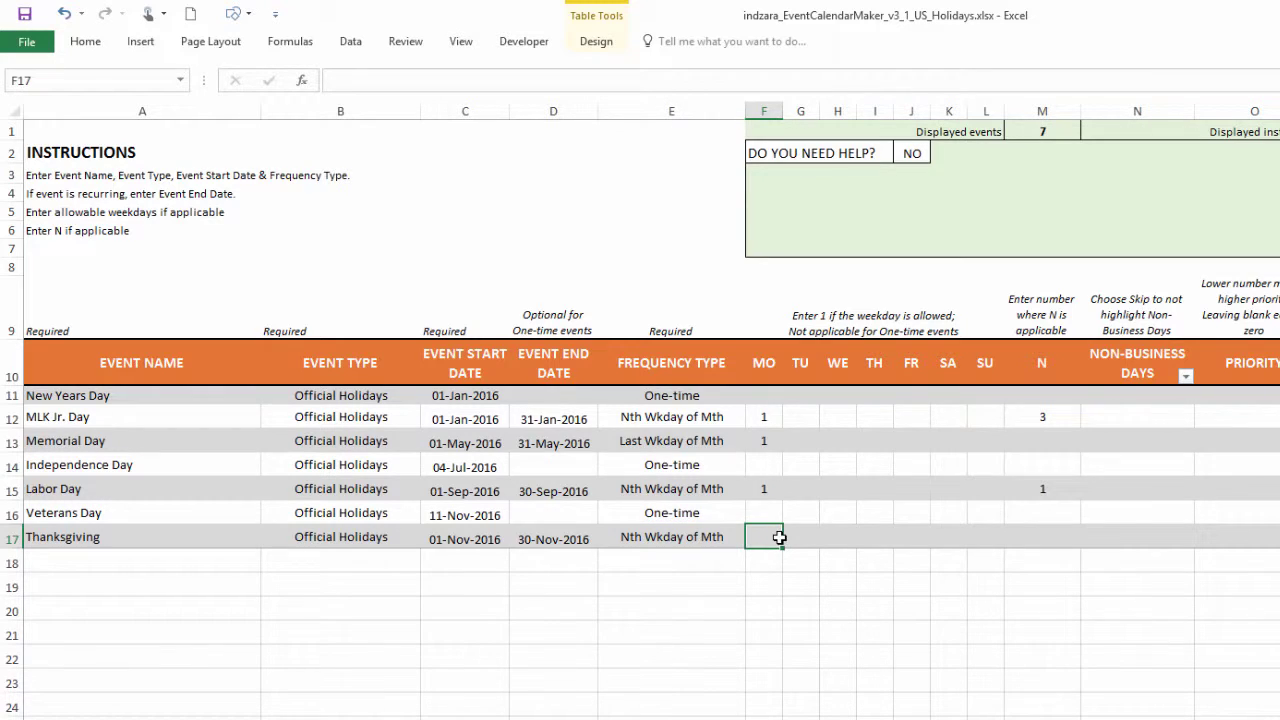
key("Right")
key("Right")
key("Right")
type("1")
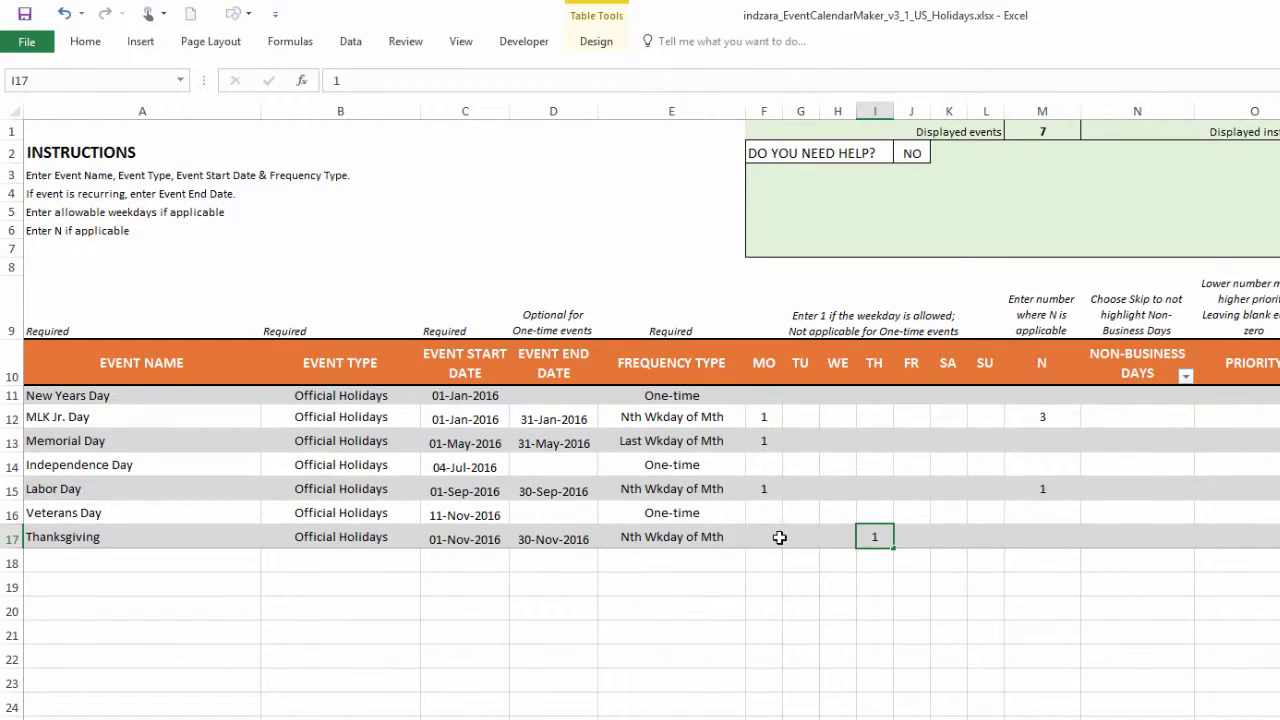
key("Right")
key("Right")
key("Right")
key("Right")
type("4")
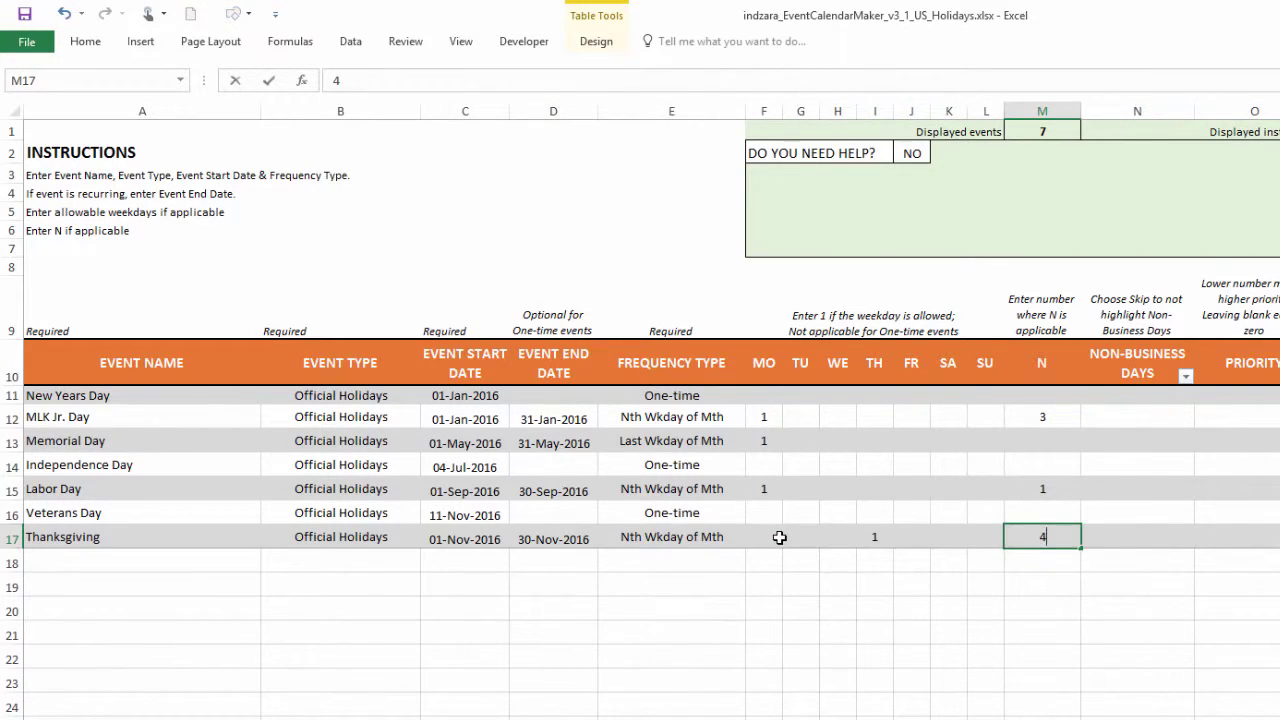
key("Return")
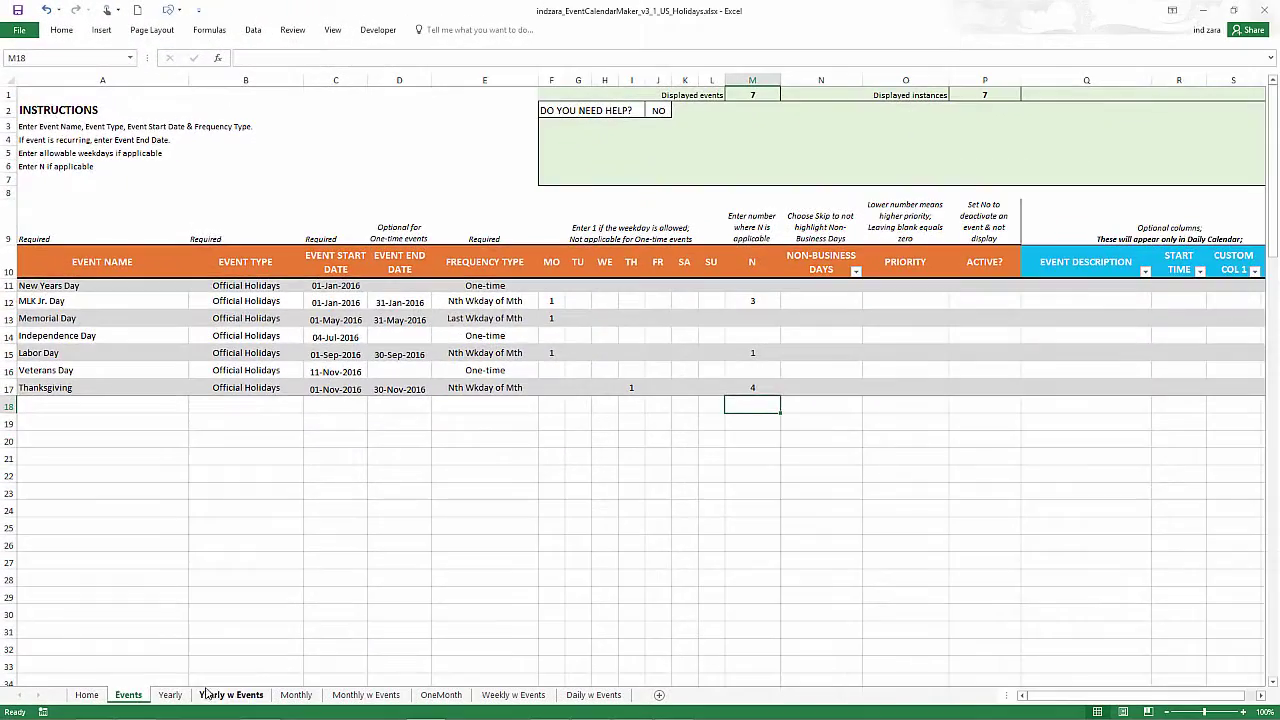
Check Veterans Day and Thanksgiving in the November grid and event list of the Yearly w Events calendar
left_click(229, 694)
scroll(229, 543, "down", 3)
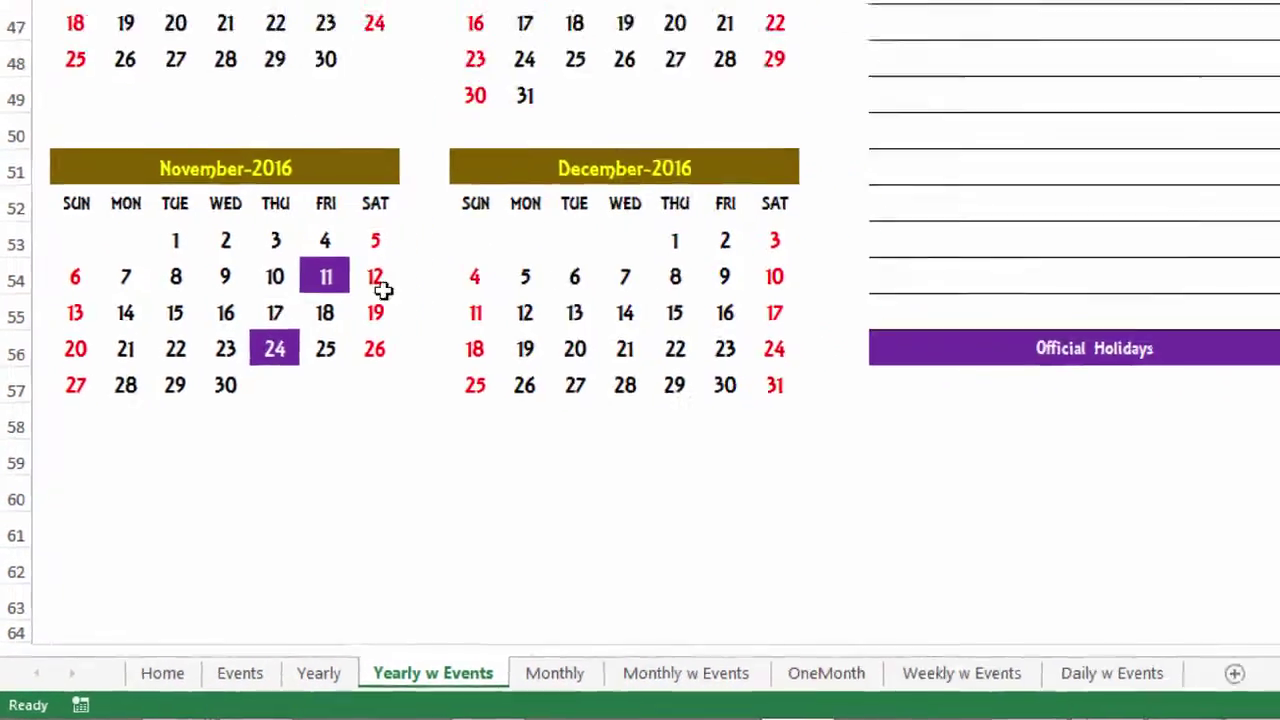
scroll(466, 451, "up", 12)
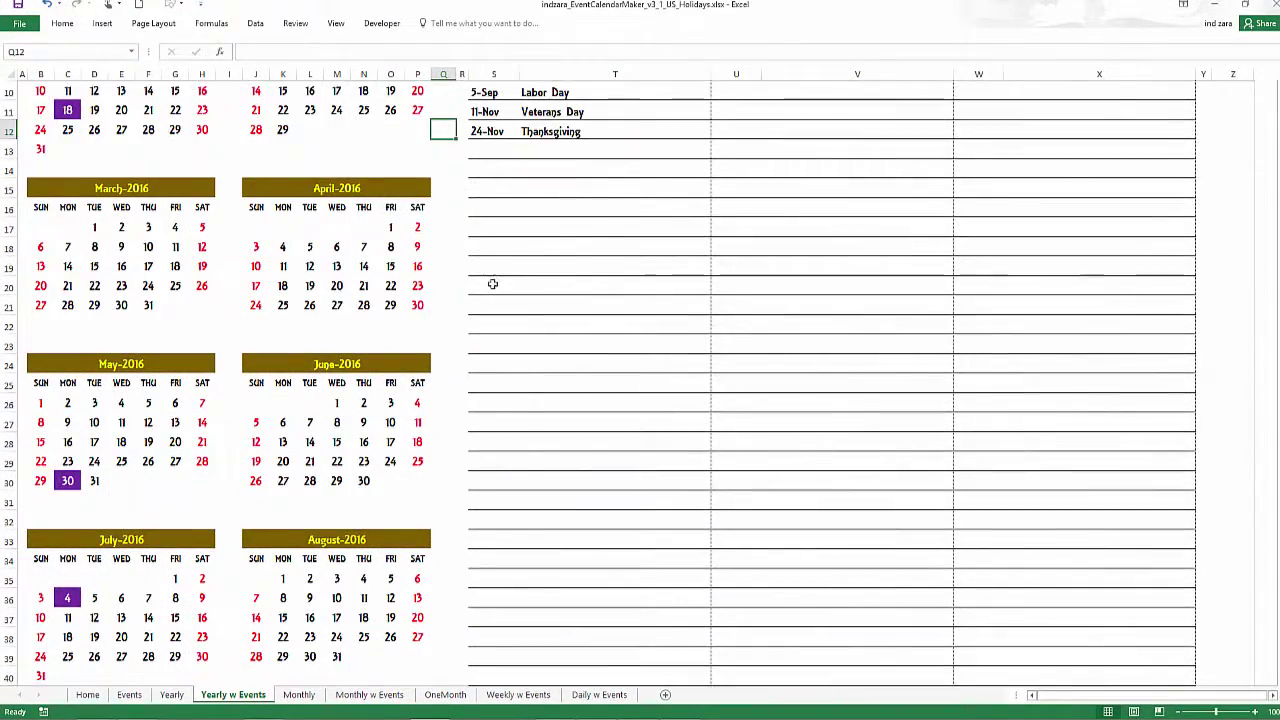
scroll(491, 280, "up", 3)
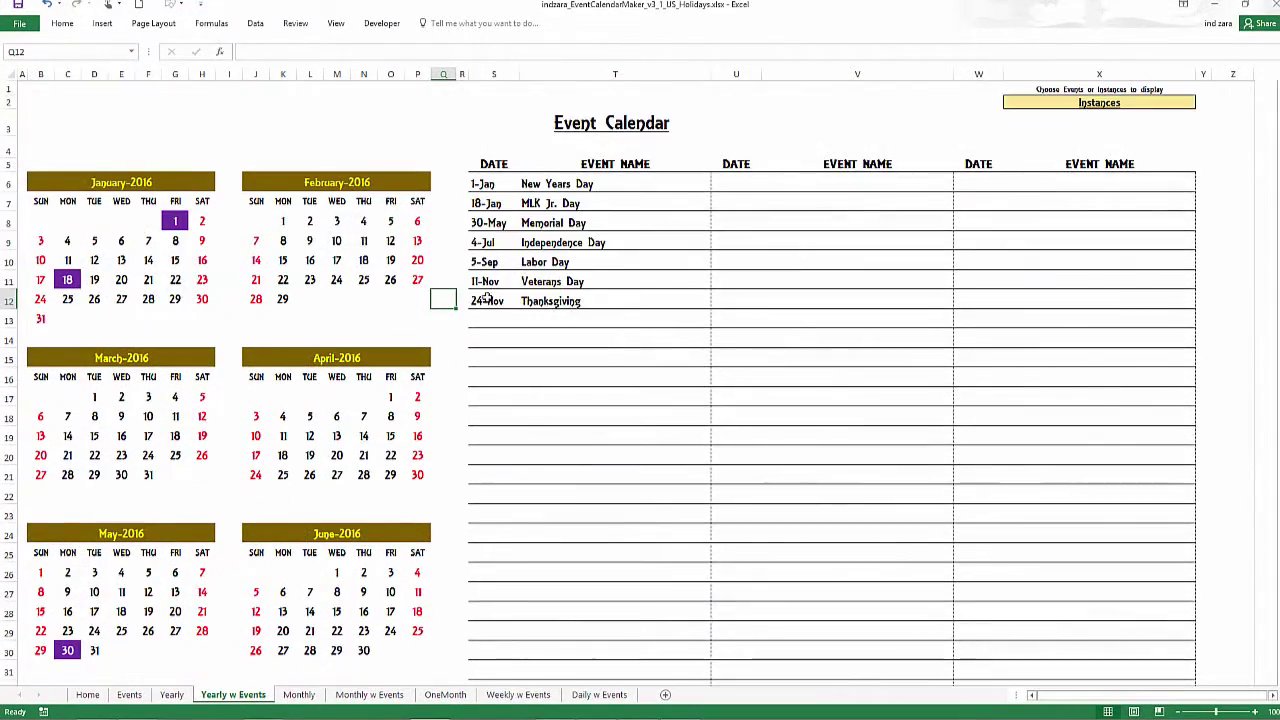
Add an eighth event named Christmas with the event type Official Holidays on the Events sheet
left_click(135, 696)
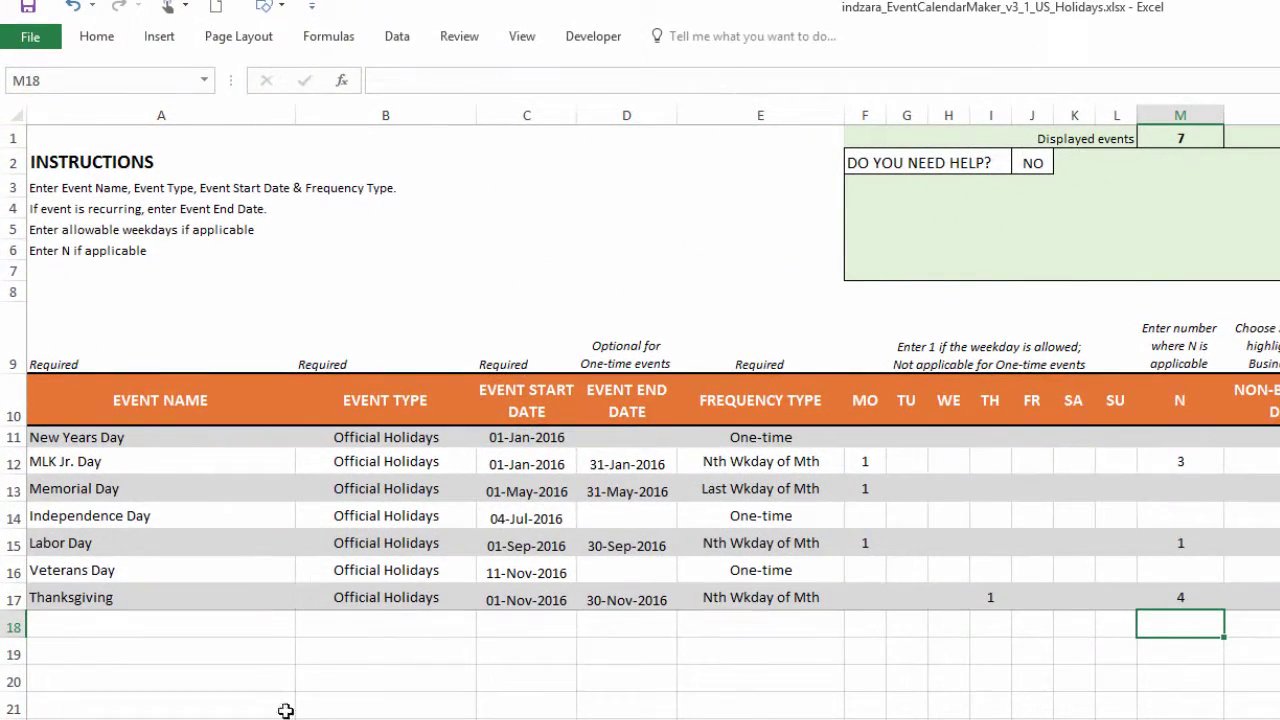
left_click(234, 622)
type("Christm")
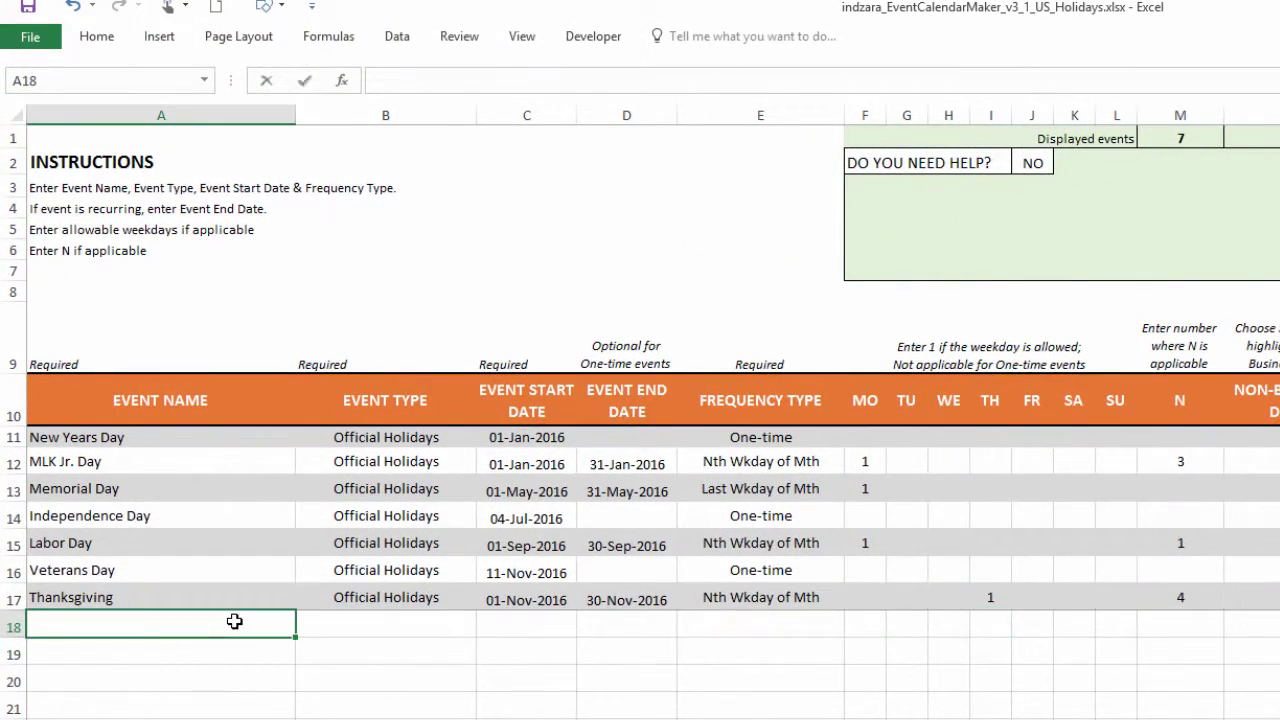
type("as")
key("Tab")
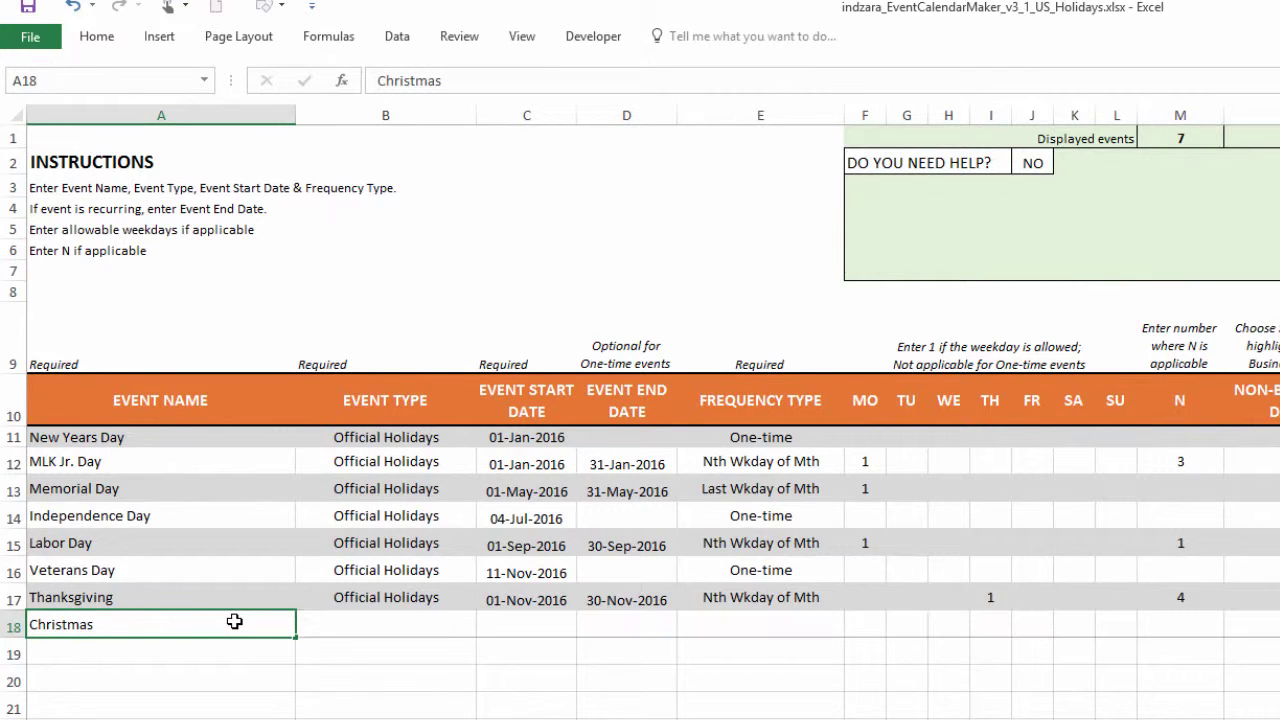
type("O")
key("Tab")
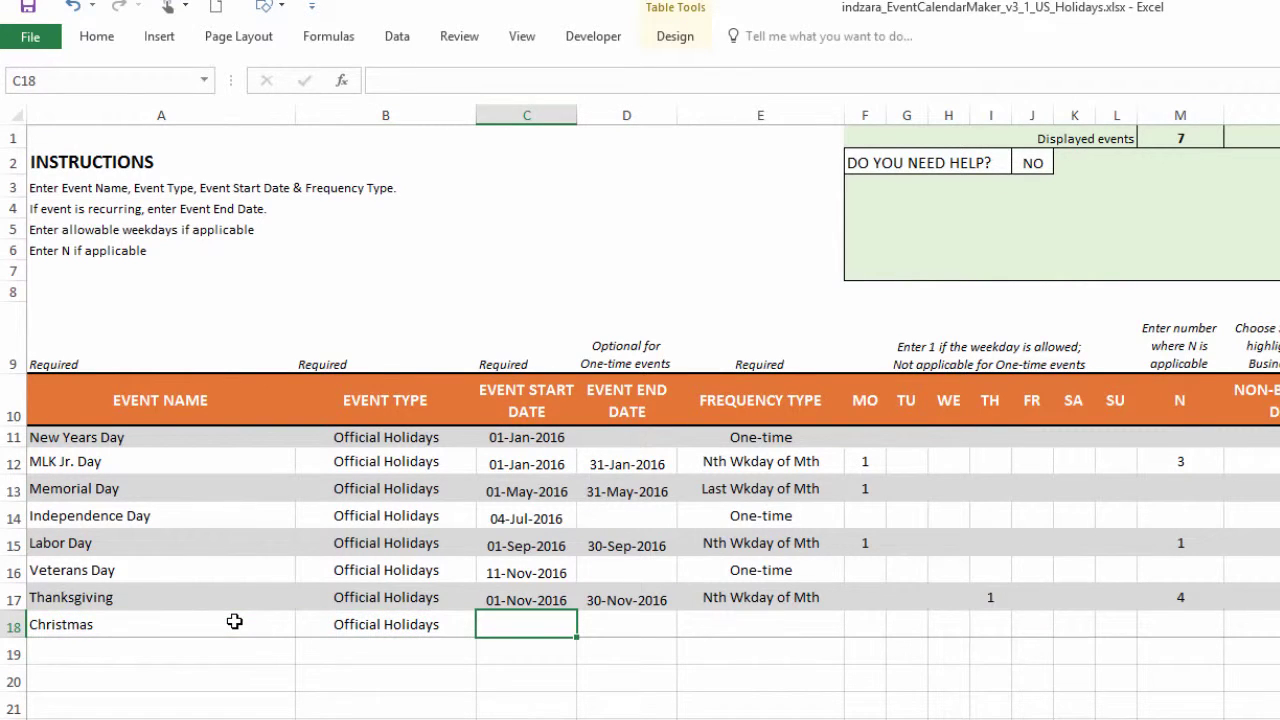
Set the Christmas event's start date to 12/25/2016 and its frequency type to One-time
type("12/25/201")
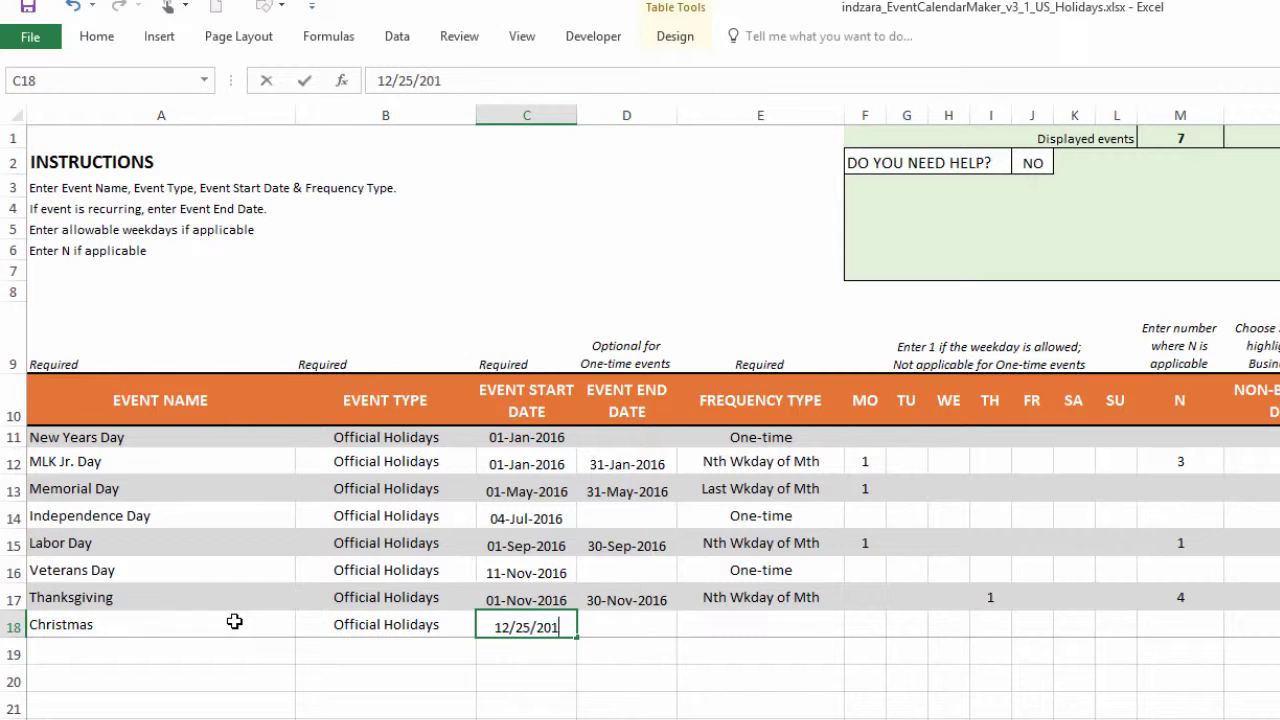
type("6")
key("Tab")
key("Tab")
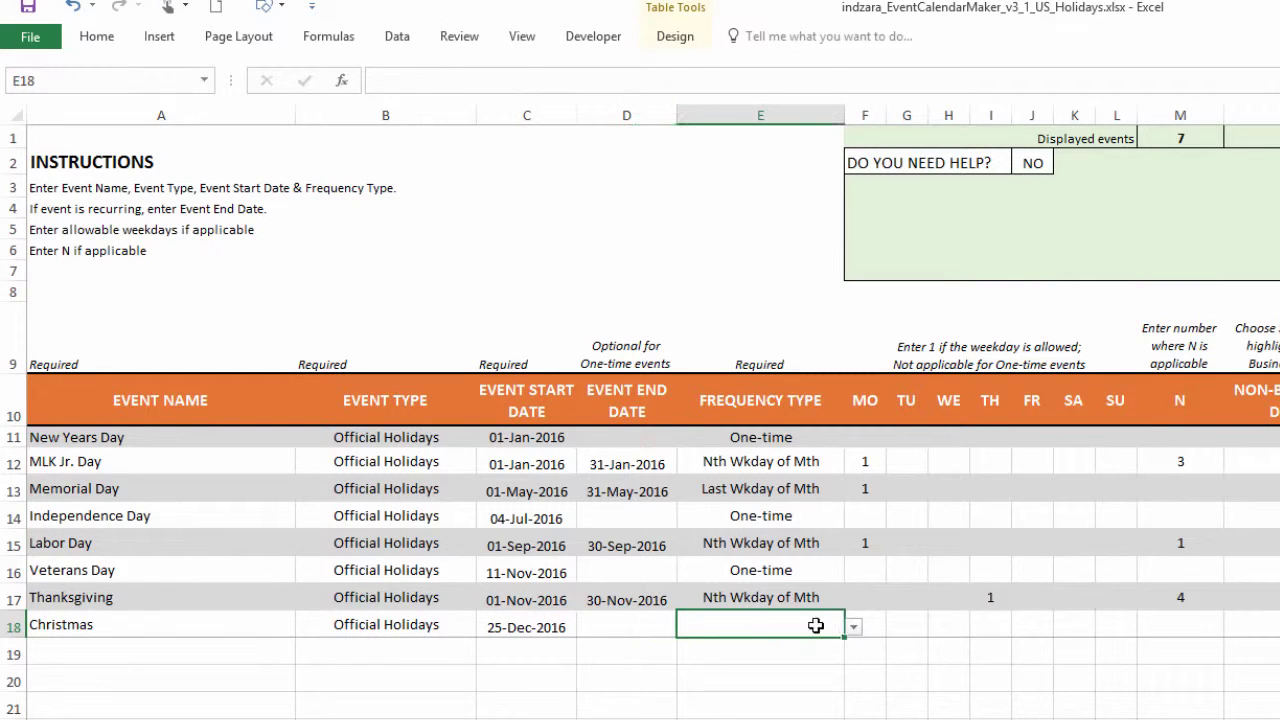
left_click(852, 627)
left_click(834, 643)
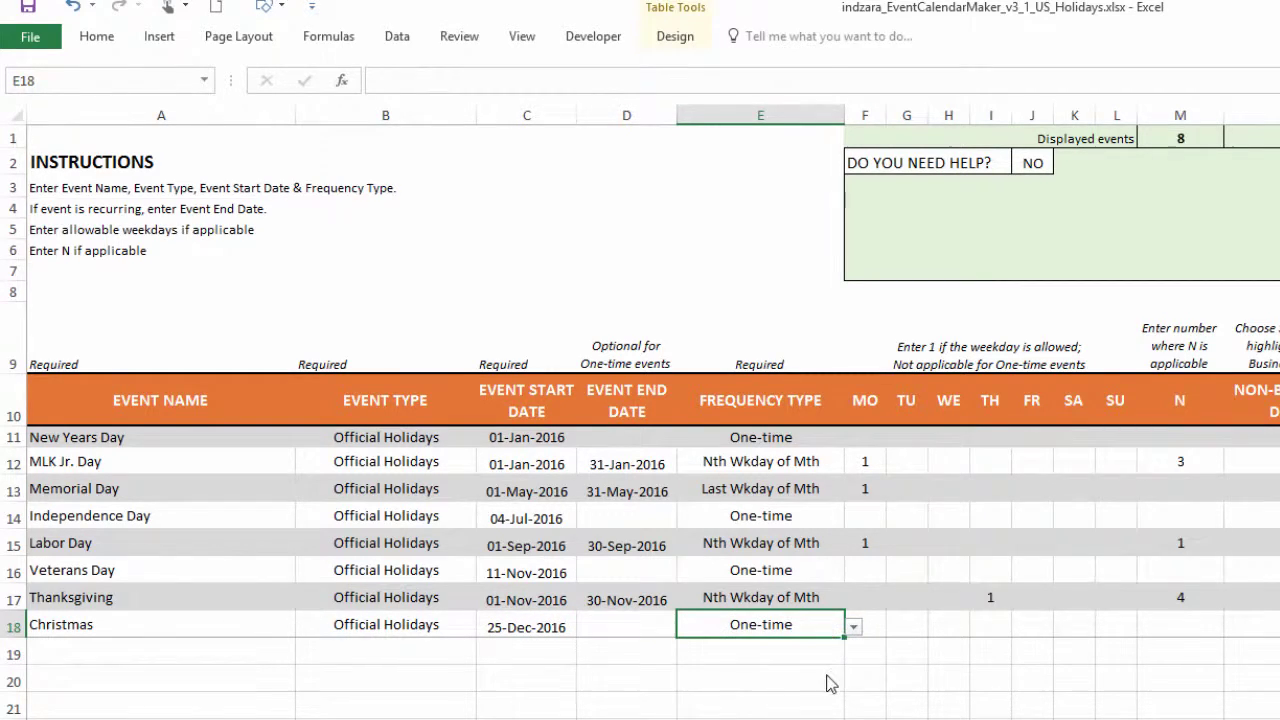
left_click(829, 680)
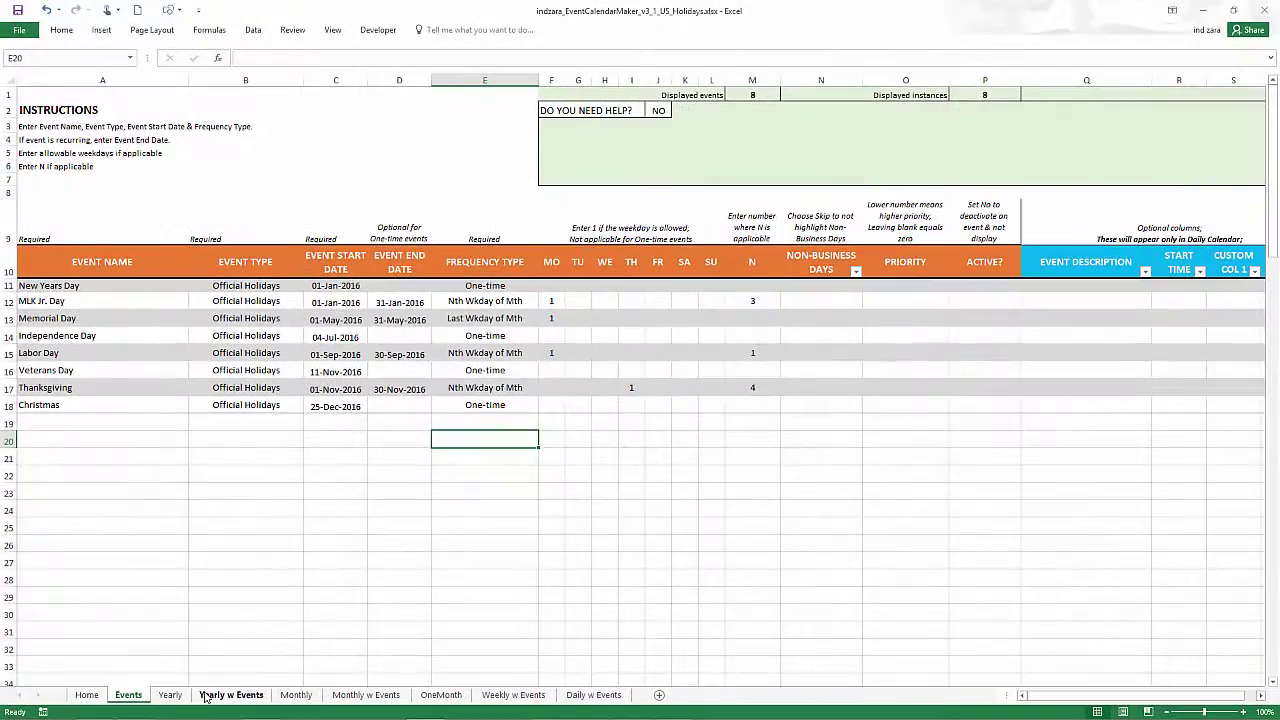
Check Christmas in the event list of the Yearly w Events calendar and return to the Events sheet
left_click(306, 694)
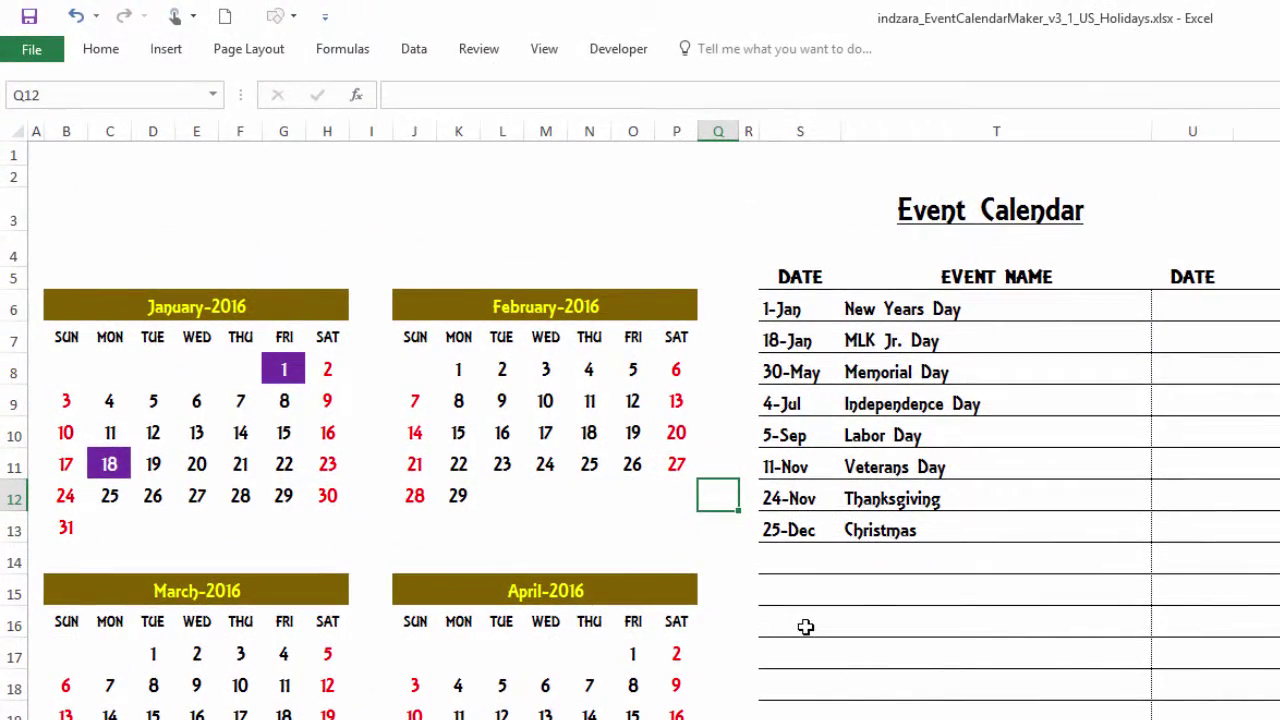
key("ctrl+Page_Up")
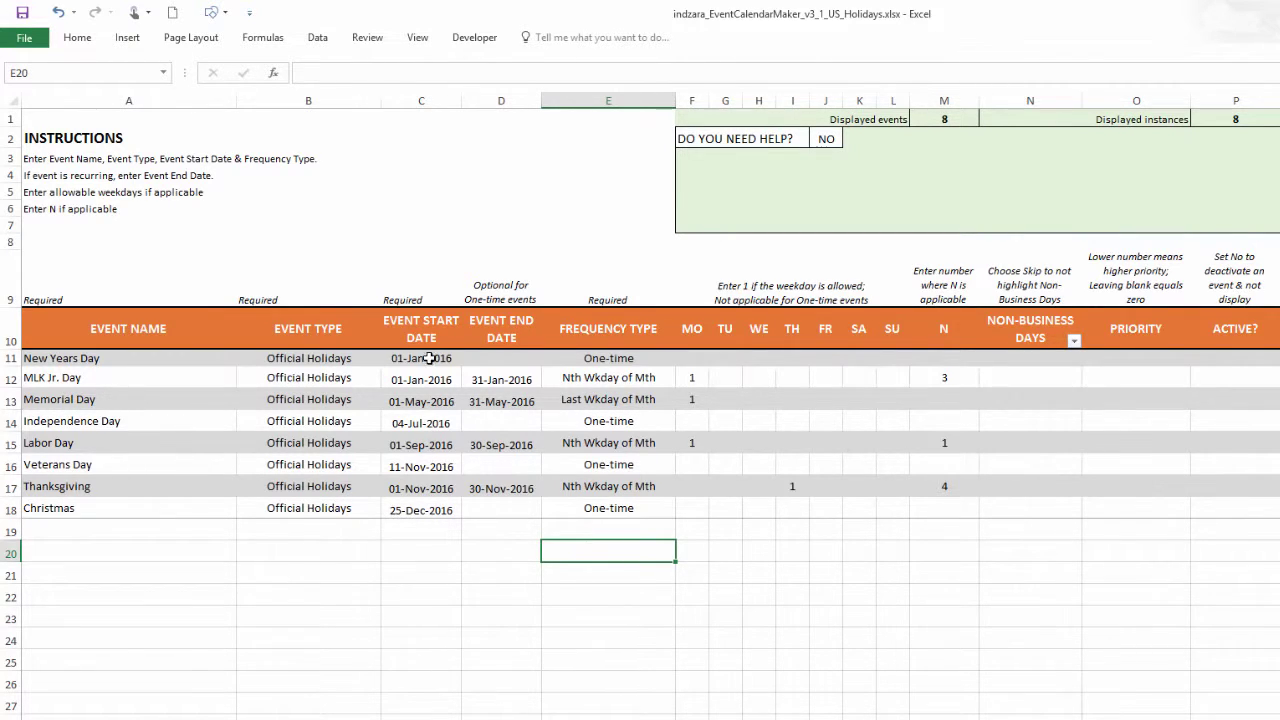
Replace 2016 with 2017 in all start and end dates of the eight events on the Events sheet
left_click_drag(426, 358, 485, 497)
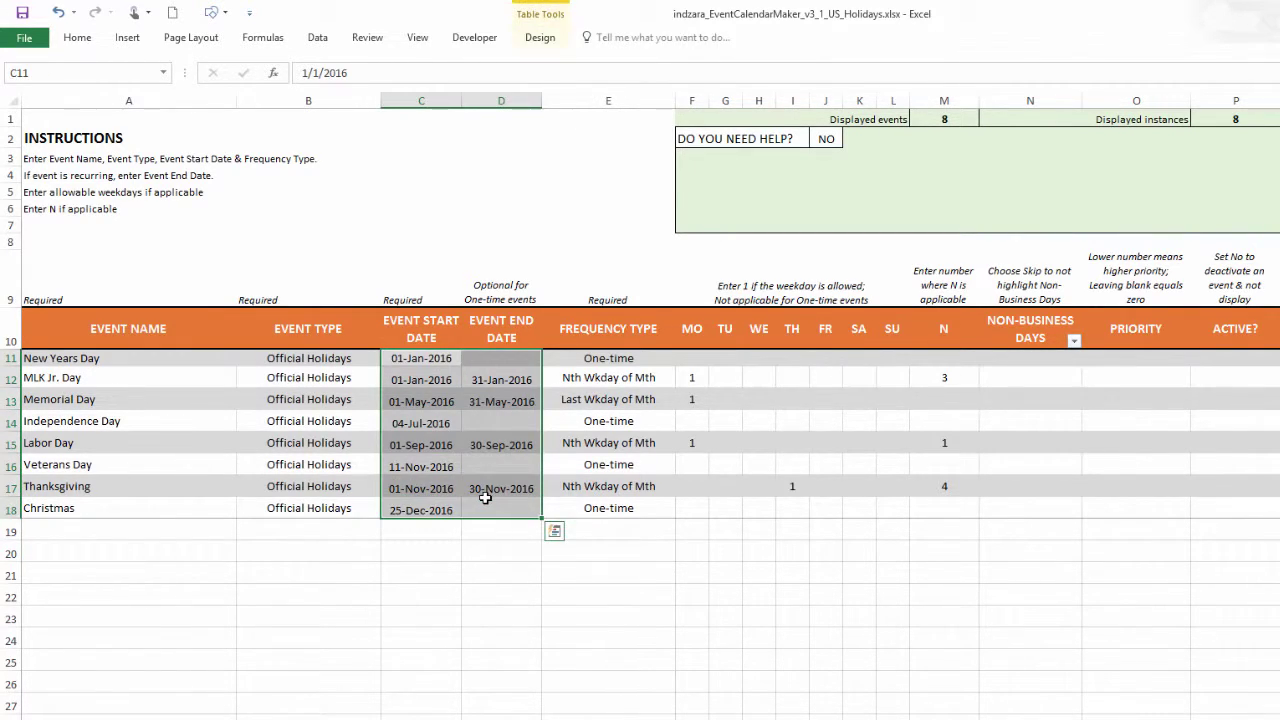
key("ctrl+f")
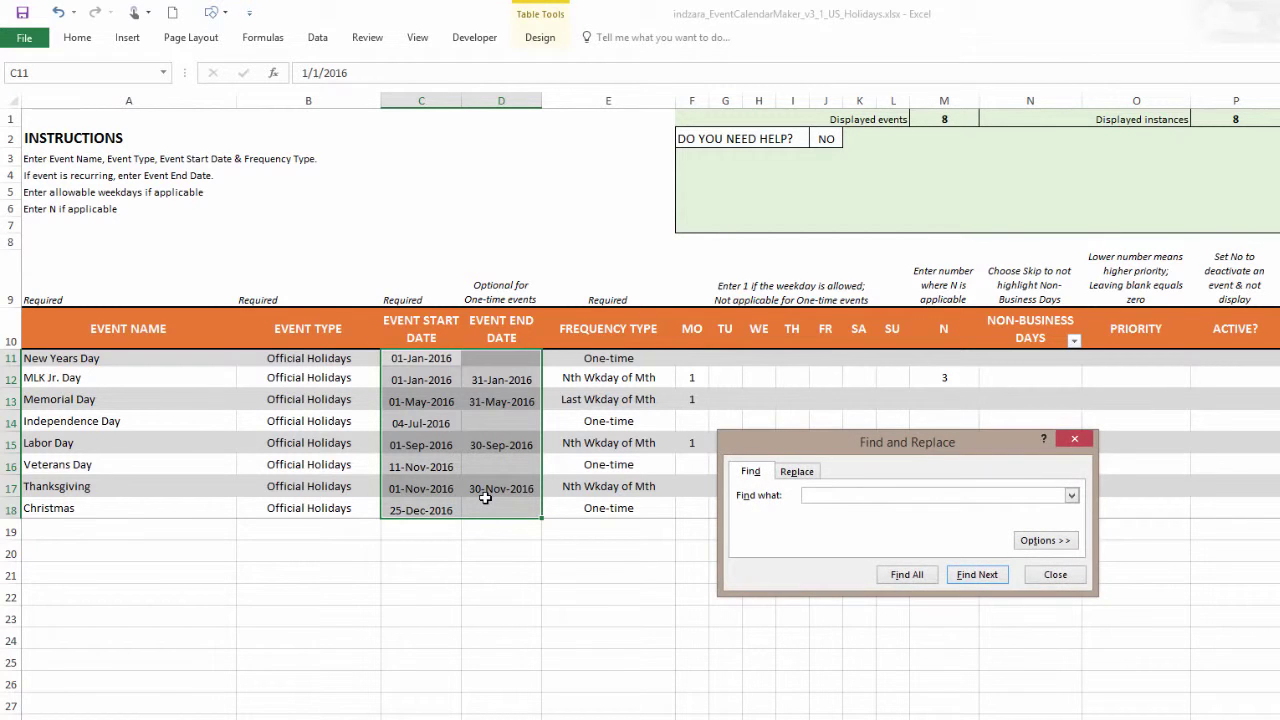
left_click(796, 471)
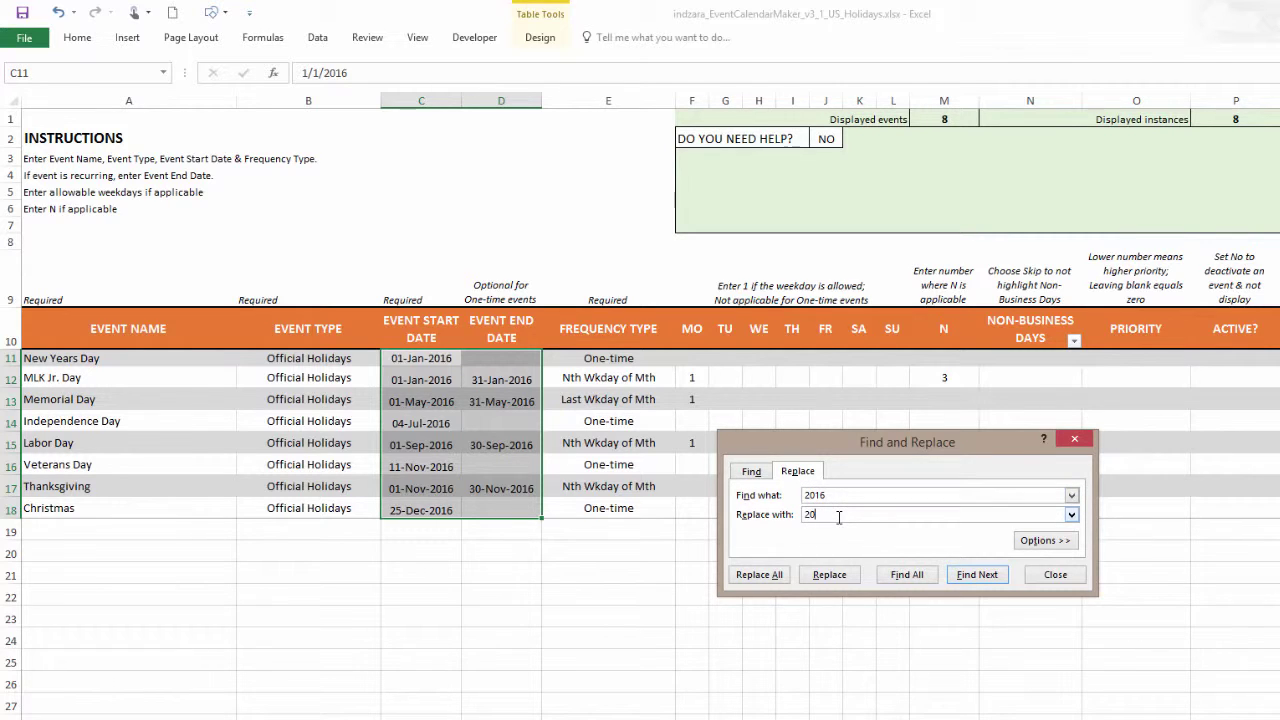
left_click(759, 574)
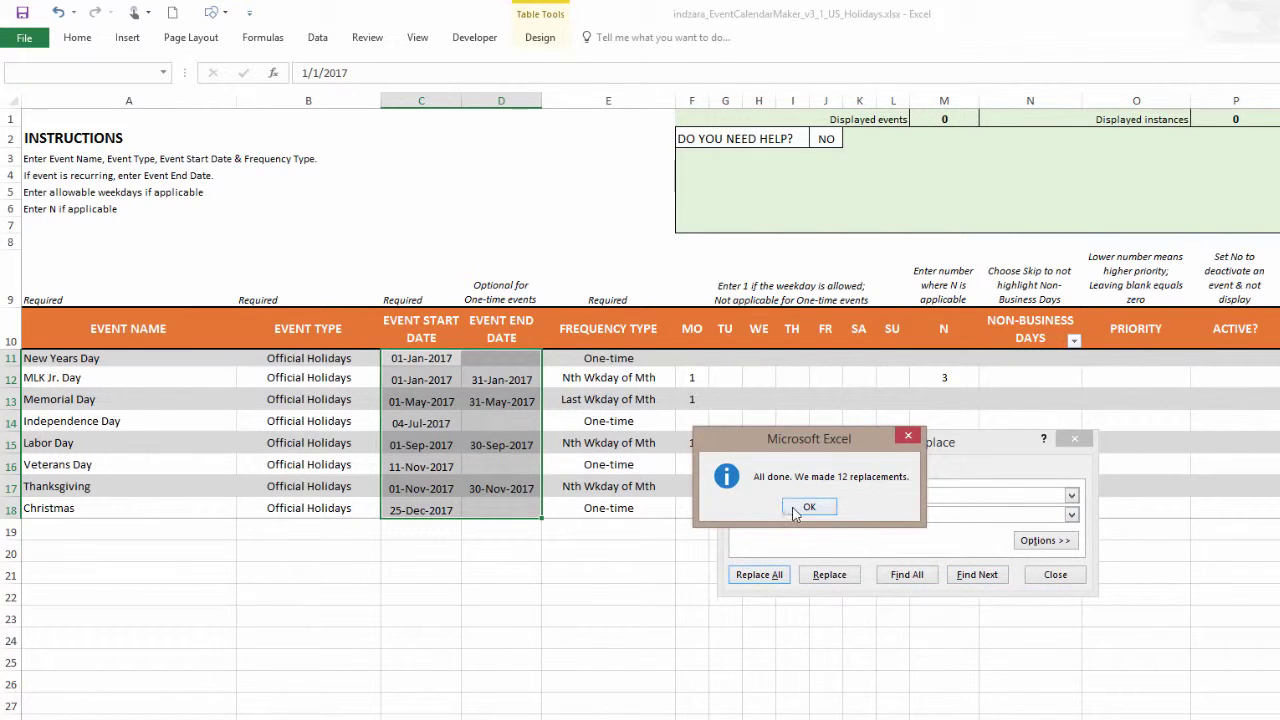
left_click(797, 510)
left_click(1042, 575)
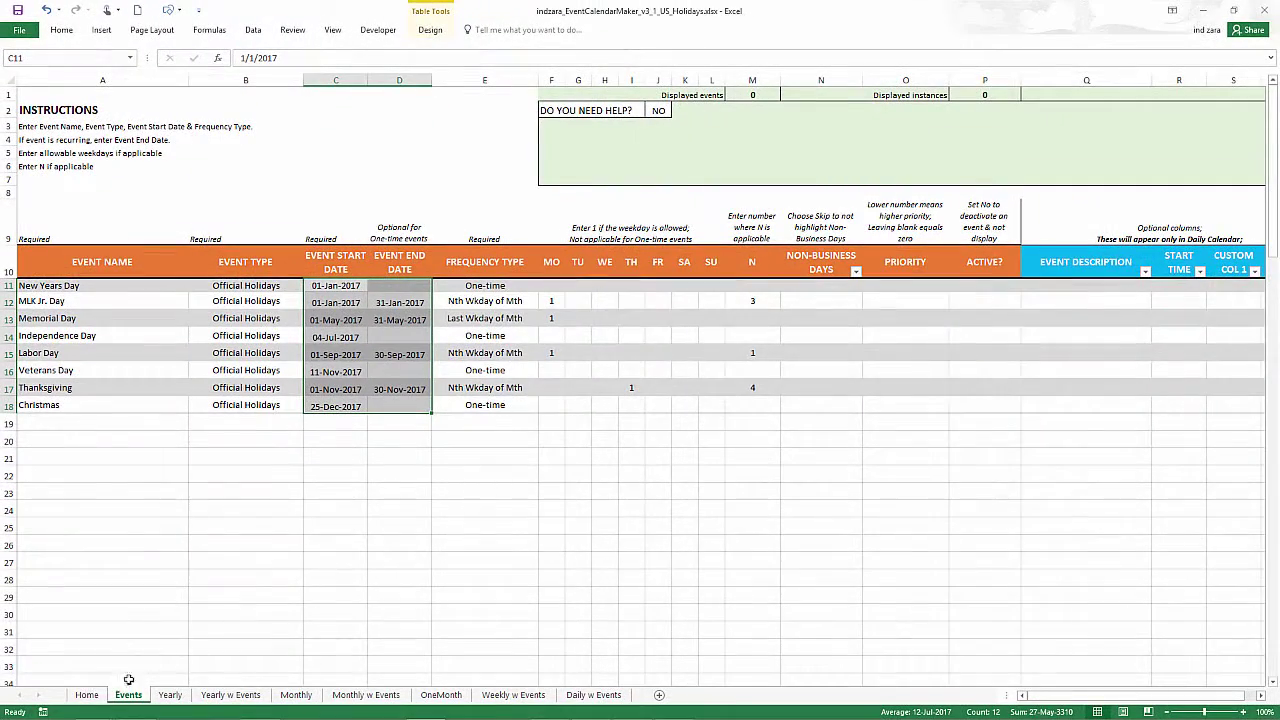
Set the year in which the calendar begins to 2017 in the Home sheet's basic settings
left_click(88, 695)
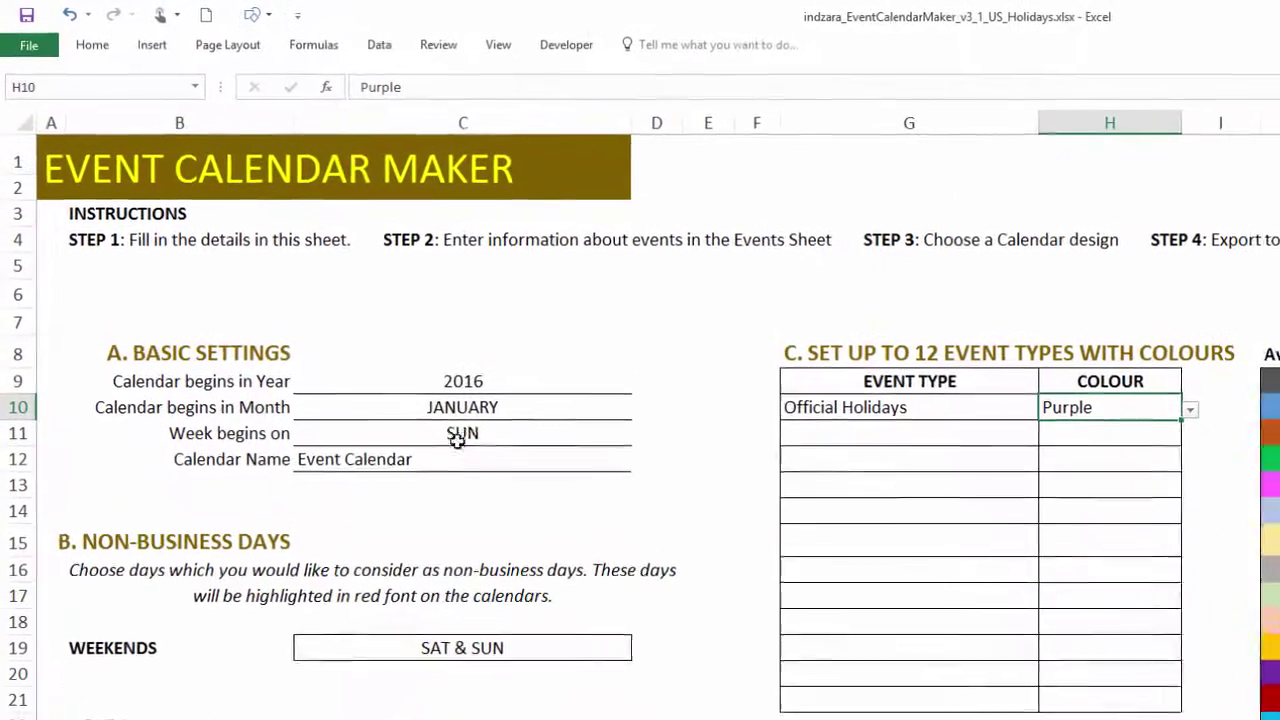
left_click(309, 257)
type("2017")
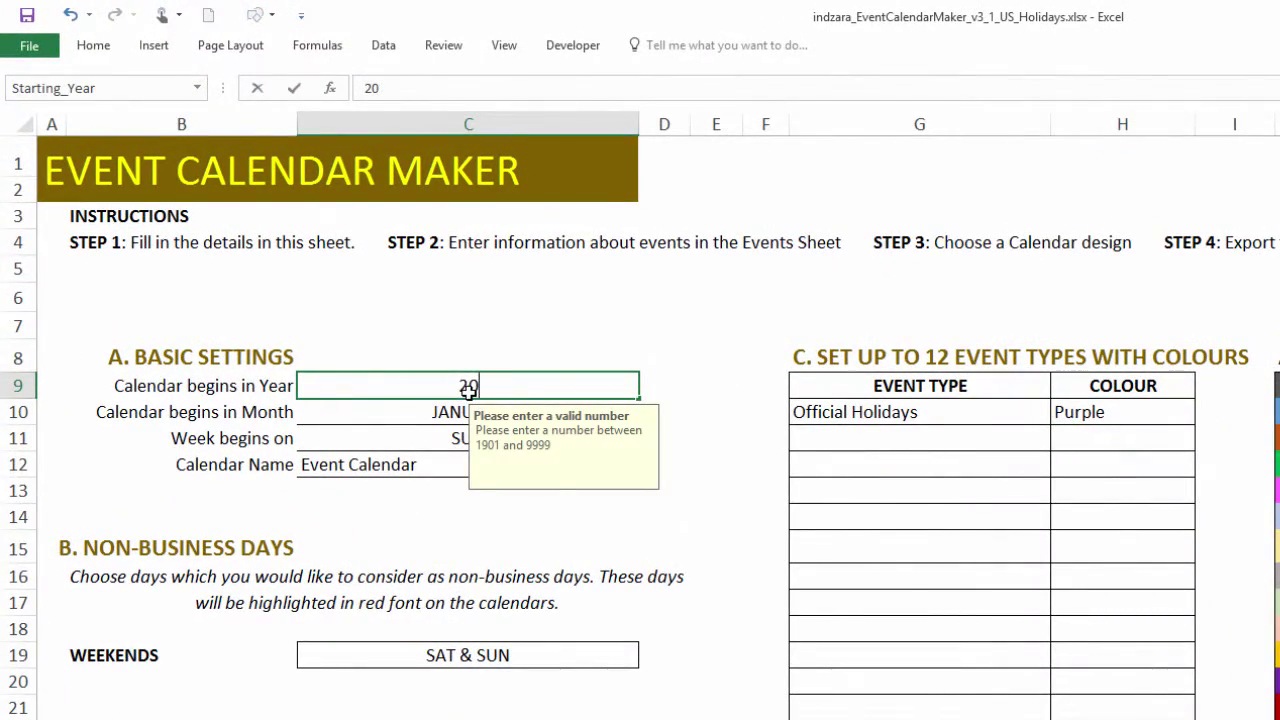
key("Return")
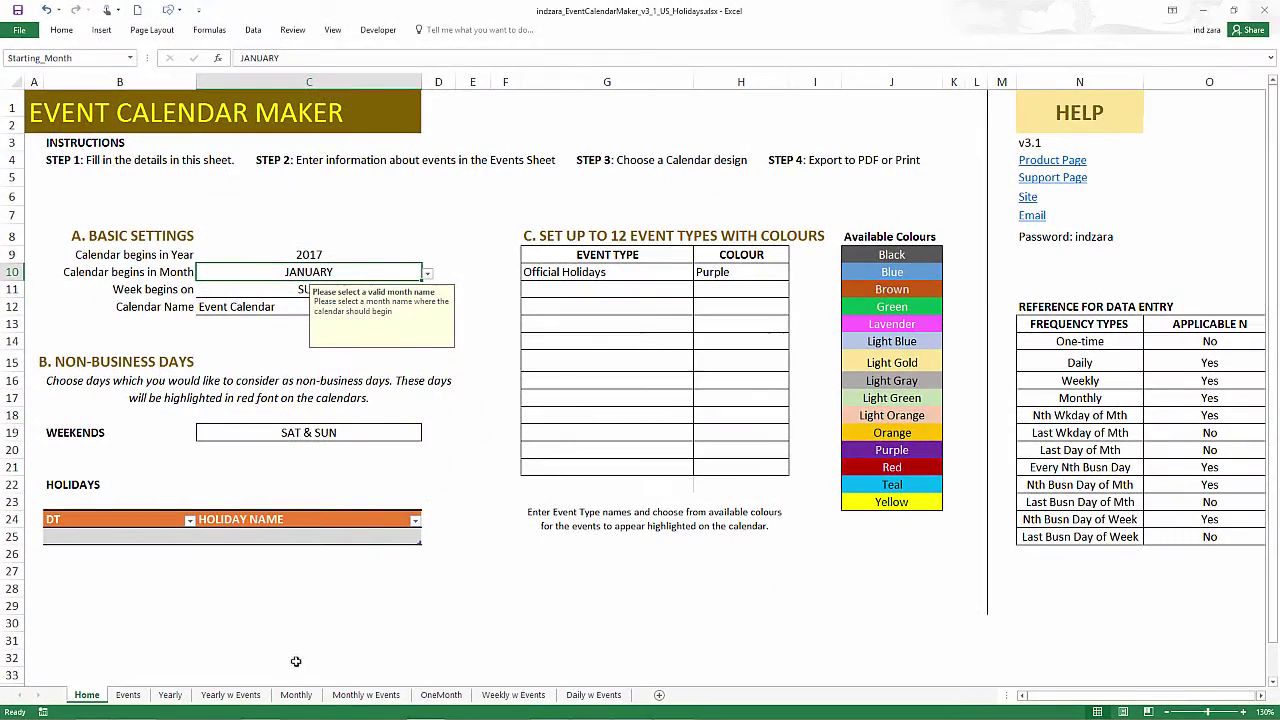
Check the 2017 holiday dates in the Yearly w Events calendar and return to the Events sheet
left_click(231, 694)
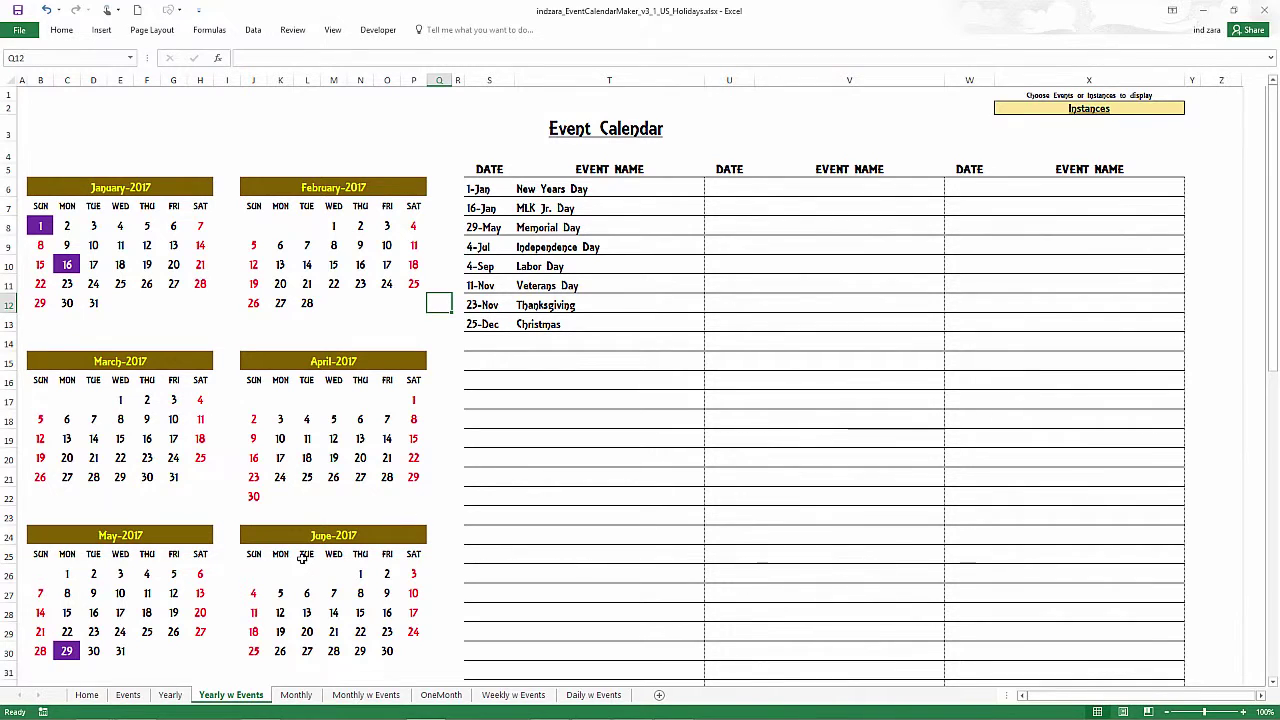
left_click(171, 695)
left_click(129, 695)
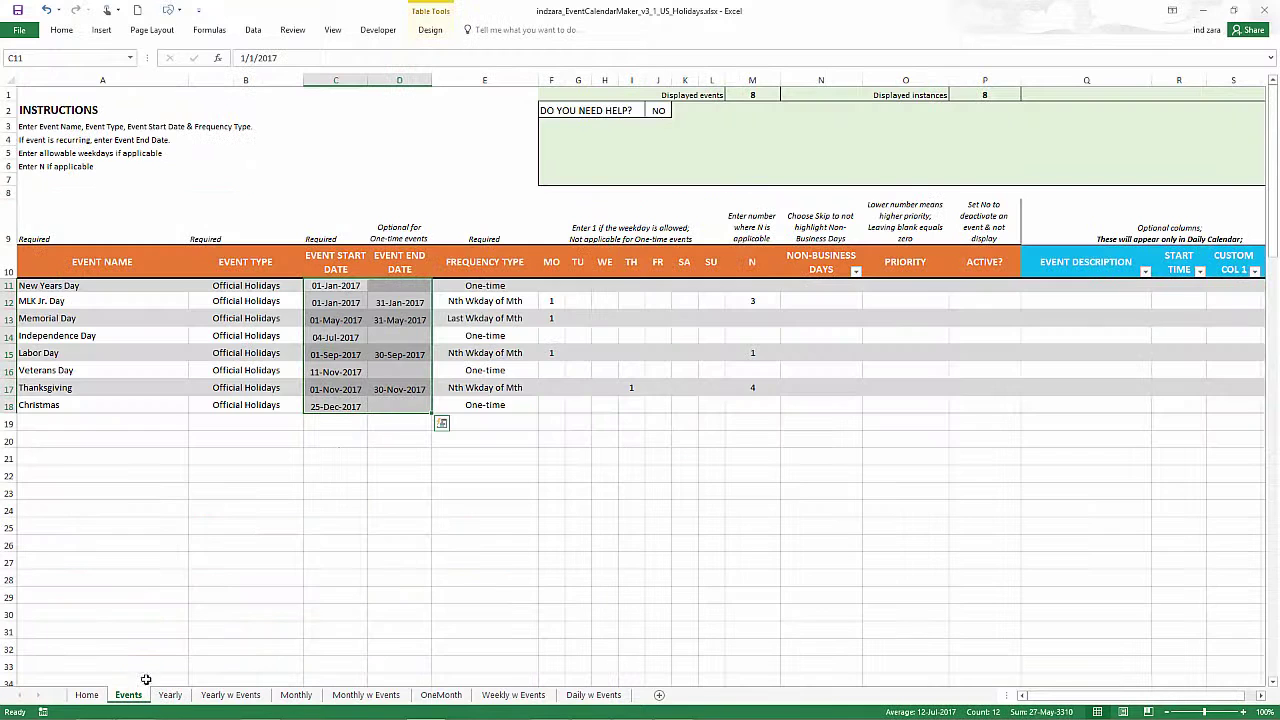
left_click(244, 423)
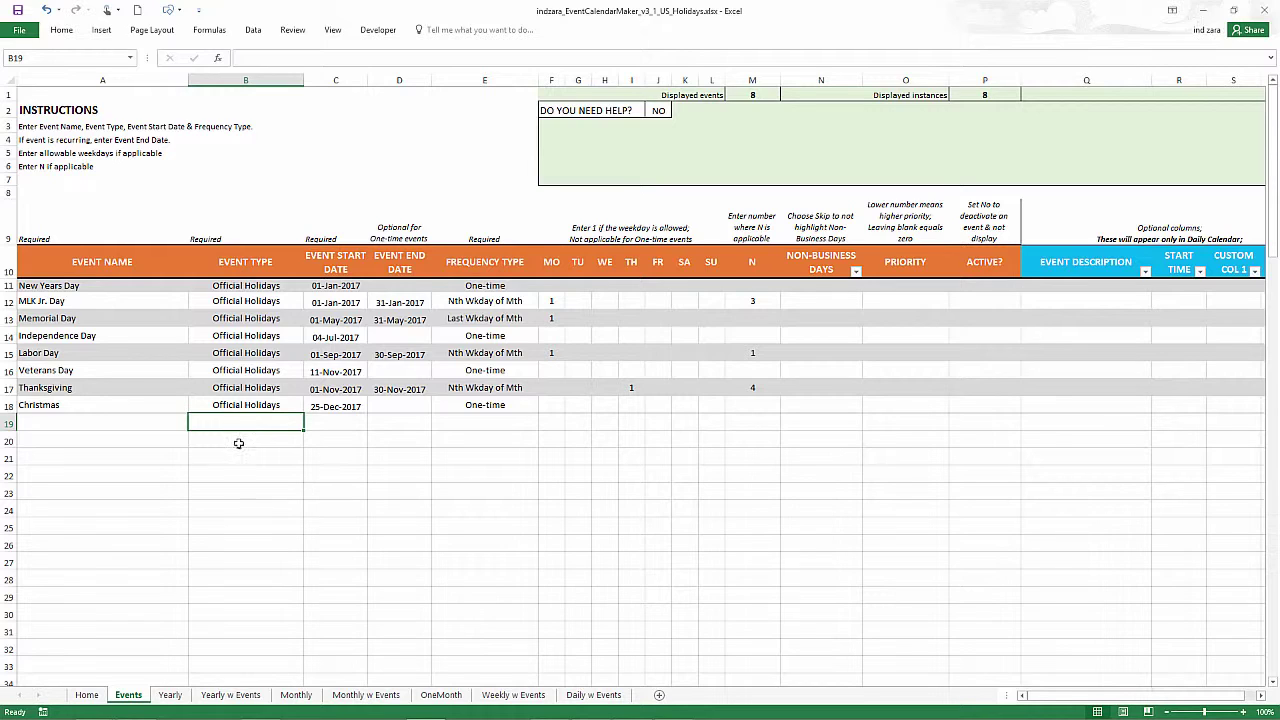
Look through the Monthly, Monthly w Events, OneMonth and Weekly w Events calendar designs and return to the Home sheet
left_click(300, 697)
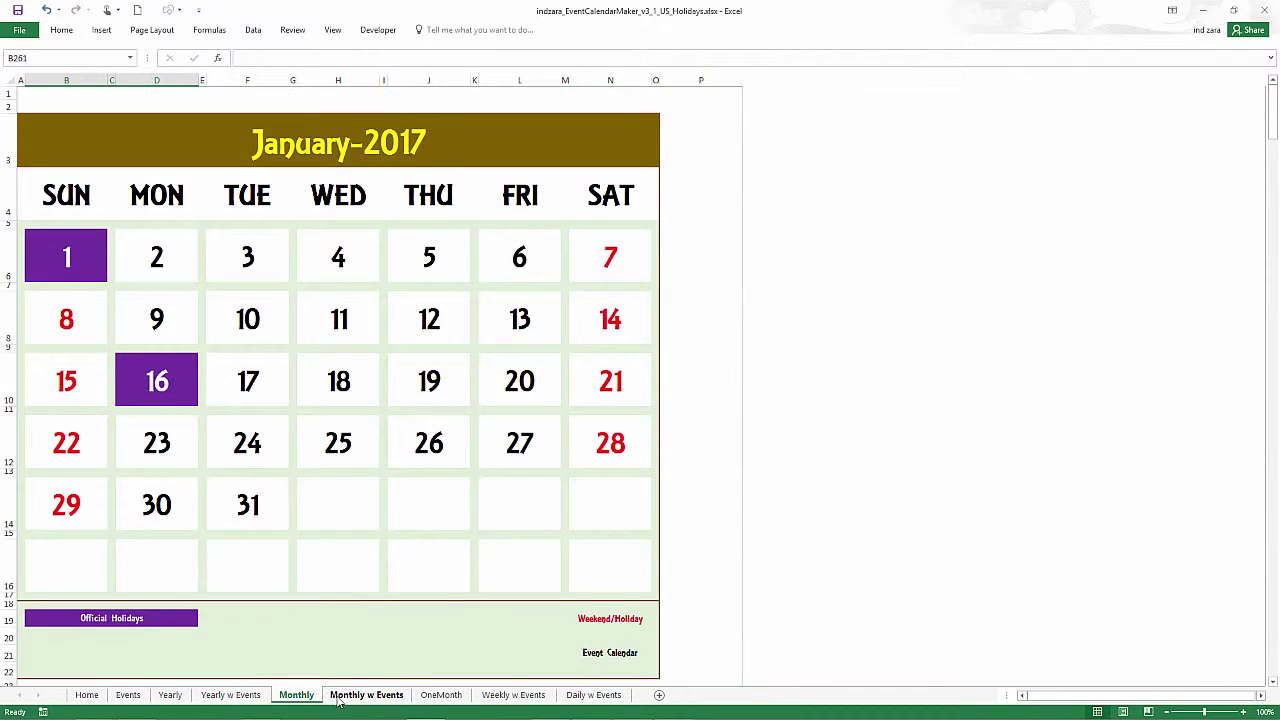
left_click(341, 699)
left_click(430, 695)
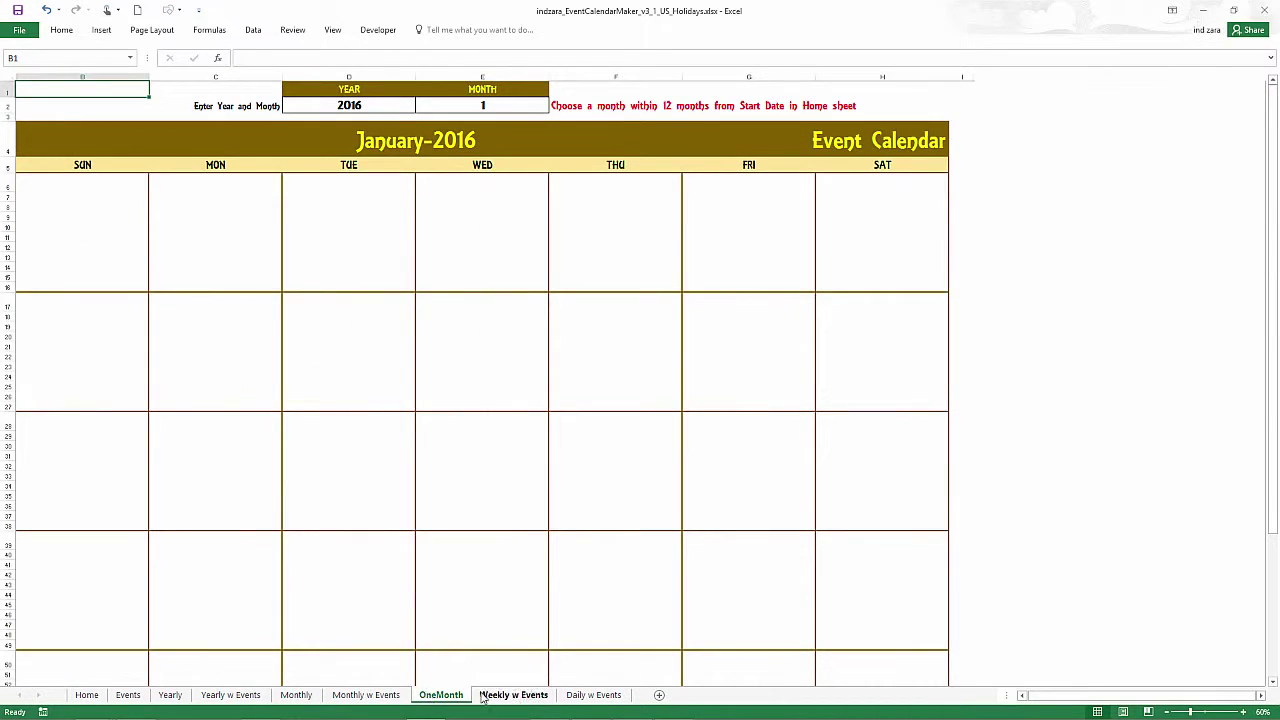
left_click(490, 696)
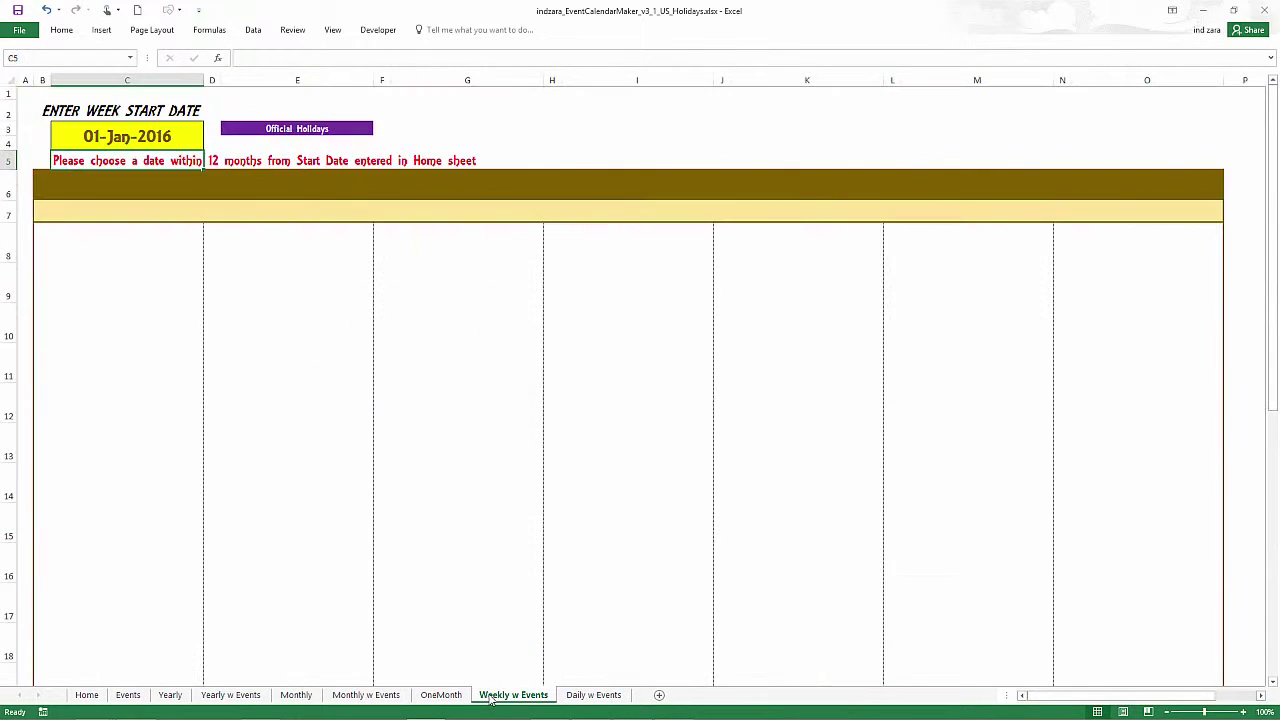
left_click(381, 695)
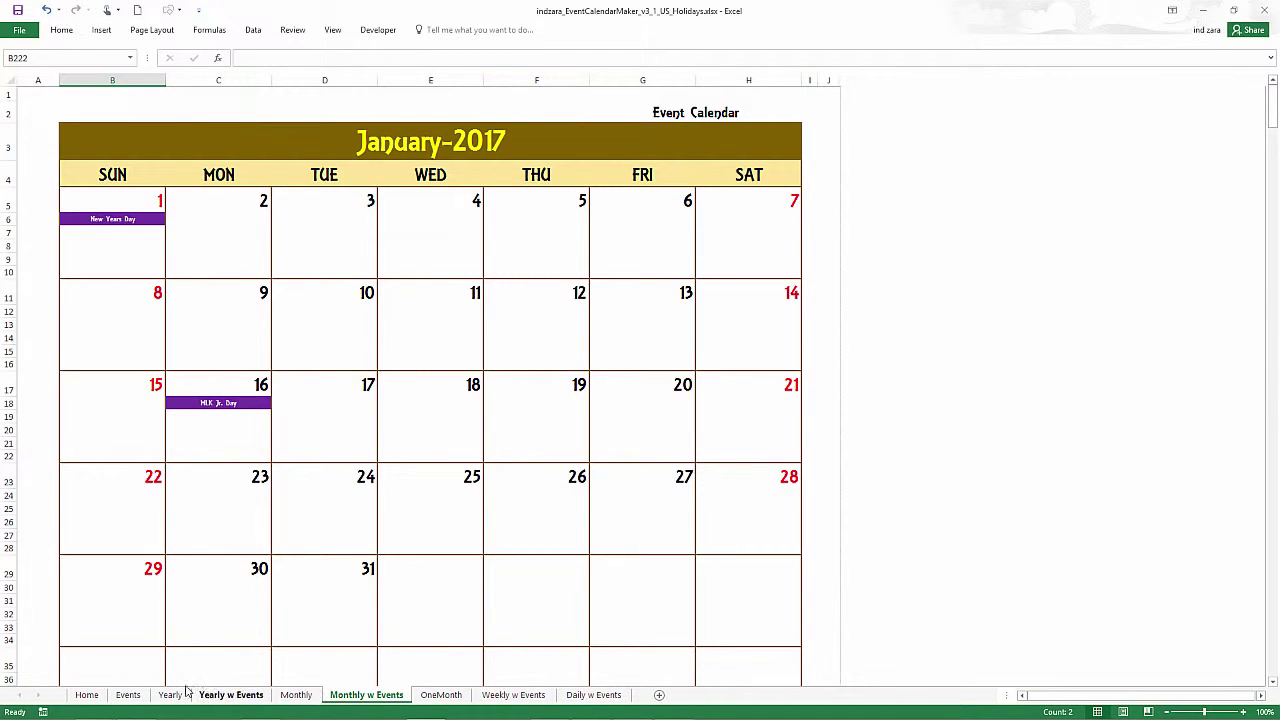
left_click(87, 695)
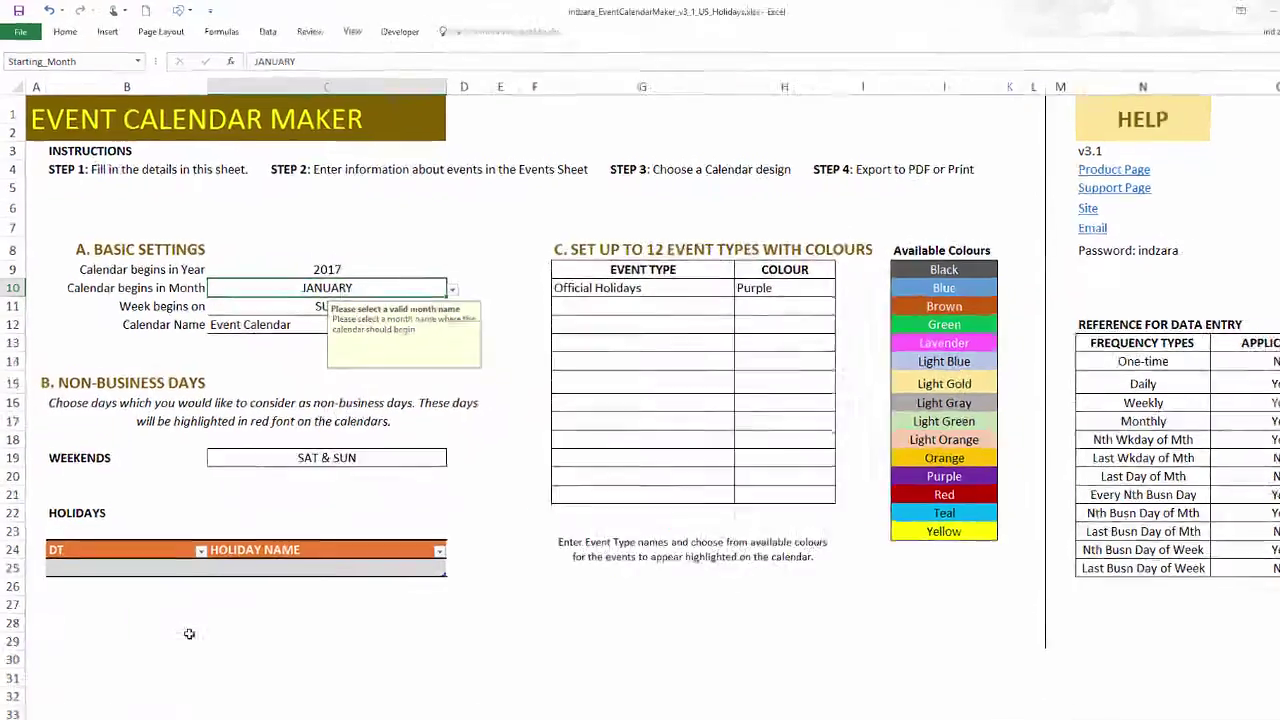
left_click(178, 595)
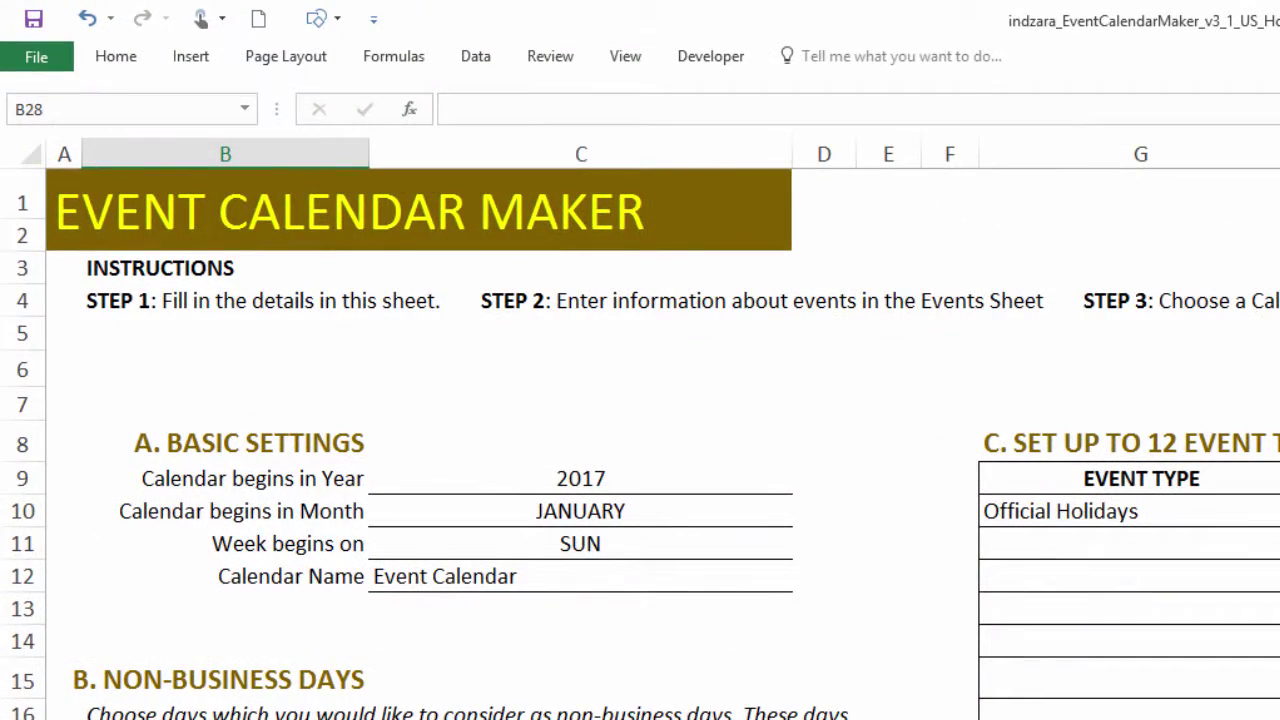